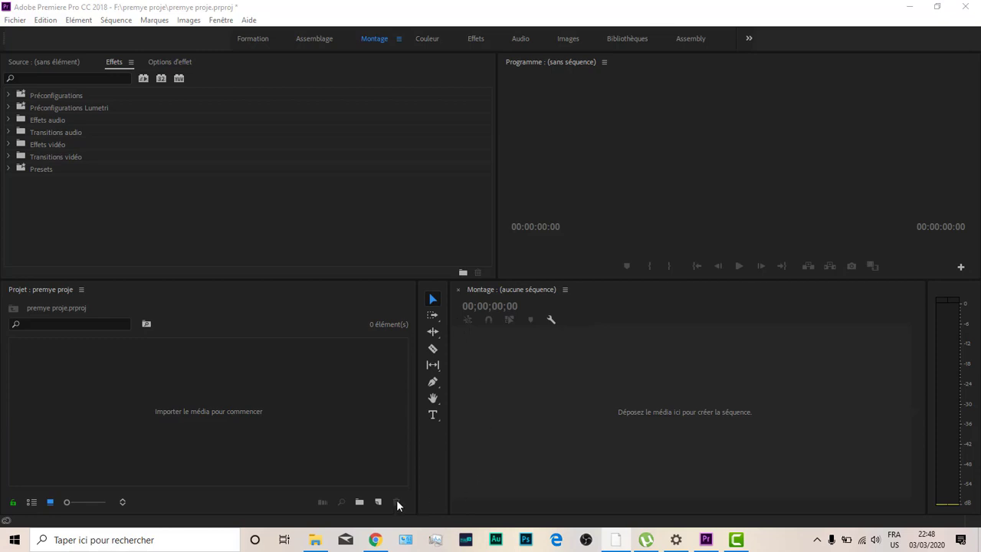
# Switch to File Explorer and locate the MVI_9496.MOV video in the premye proje folder on the F: drive.
pyautogui.click(315, 539)
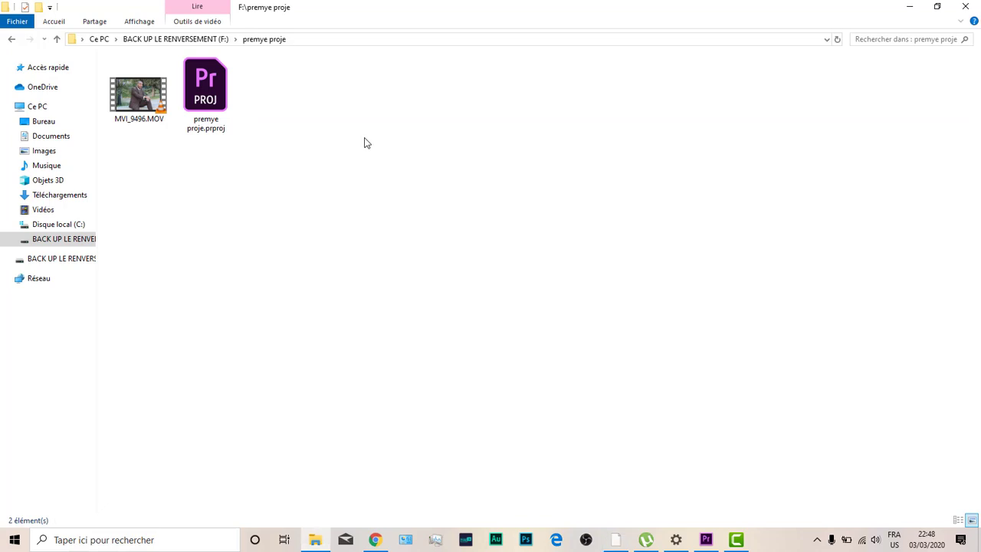
pyautogui.click(171, 39)
pyautogui.doubleClick(265, 284)
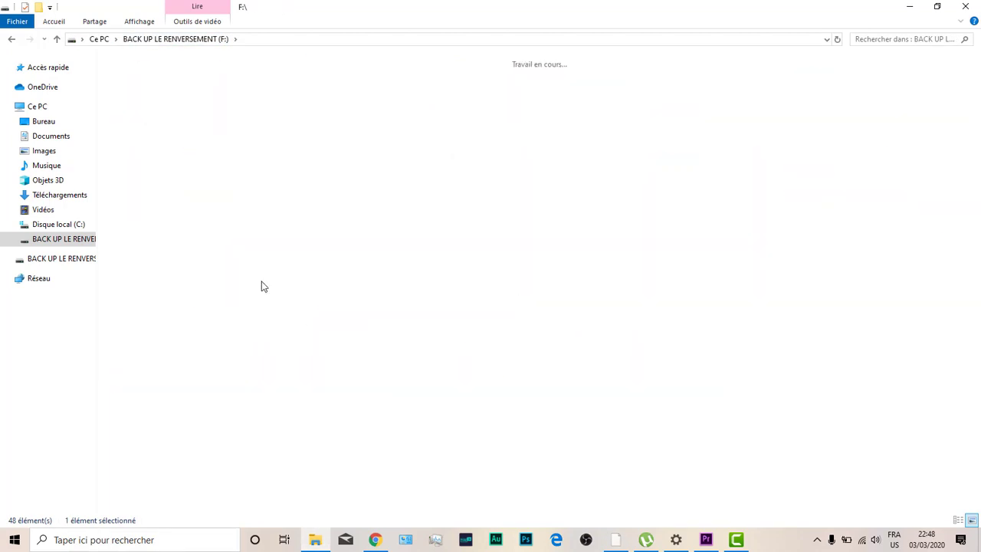
pyautogui.click(207, 111)
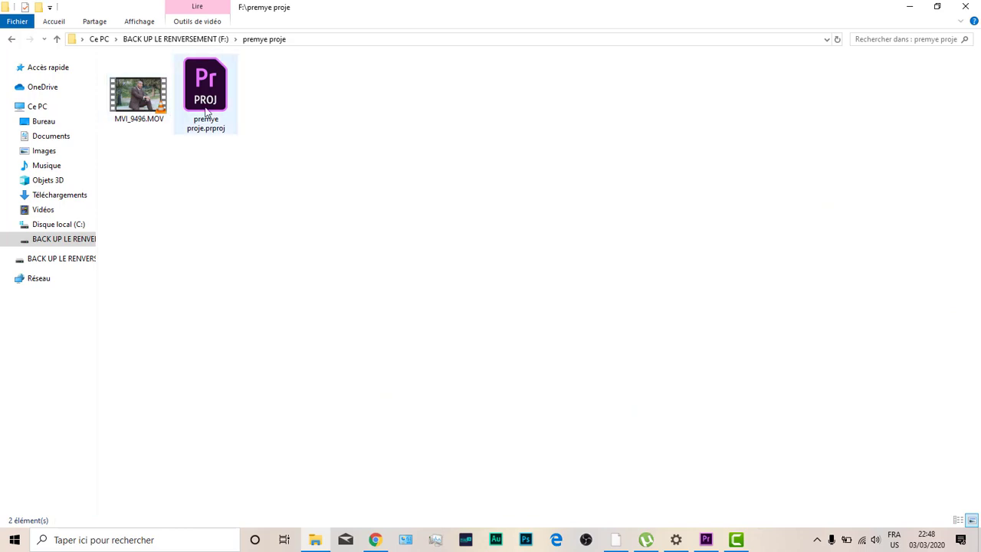
pyautogui.click(136, 106)
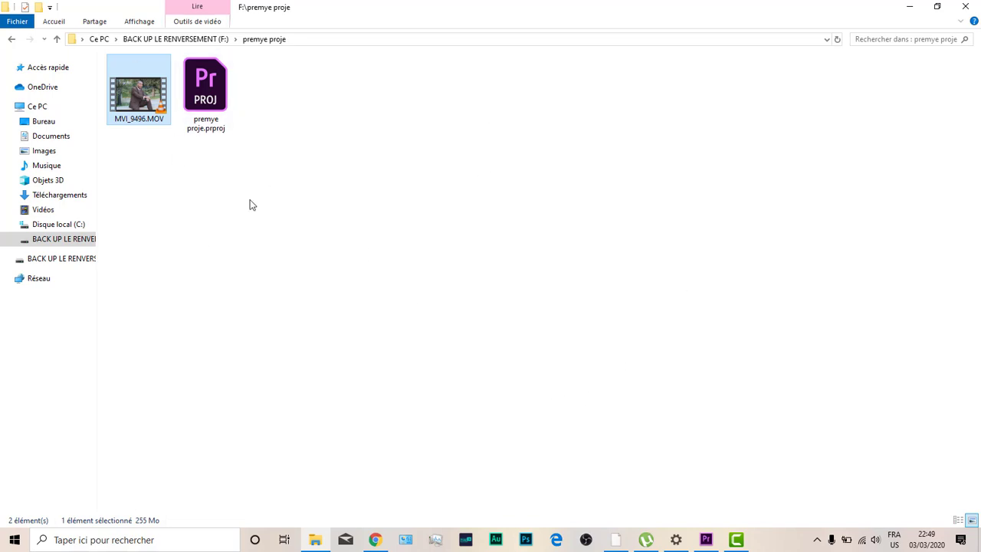
# Return to Premiere Pro, import MVI_9496.MOV from the premye proje folder on the F: drive, and delete the clip from the project.
pyautogui.click(706, 540)
pyautogui.click(274, 437)
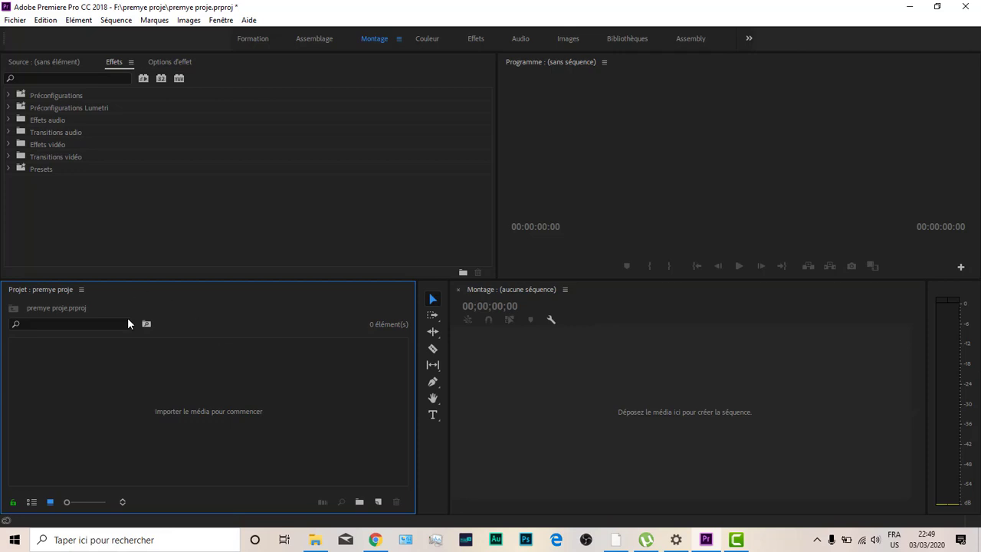
pyautogui.doubleClick(227, 397)
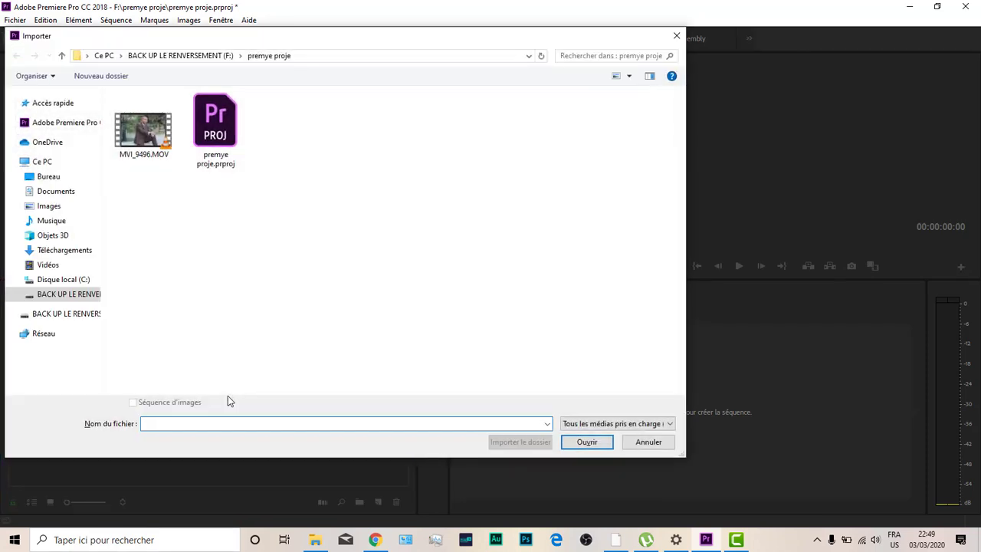
pyautogui.click(196, 57)
pyautogui.click(41, 161)
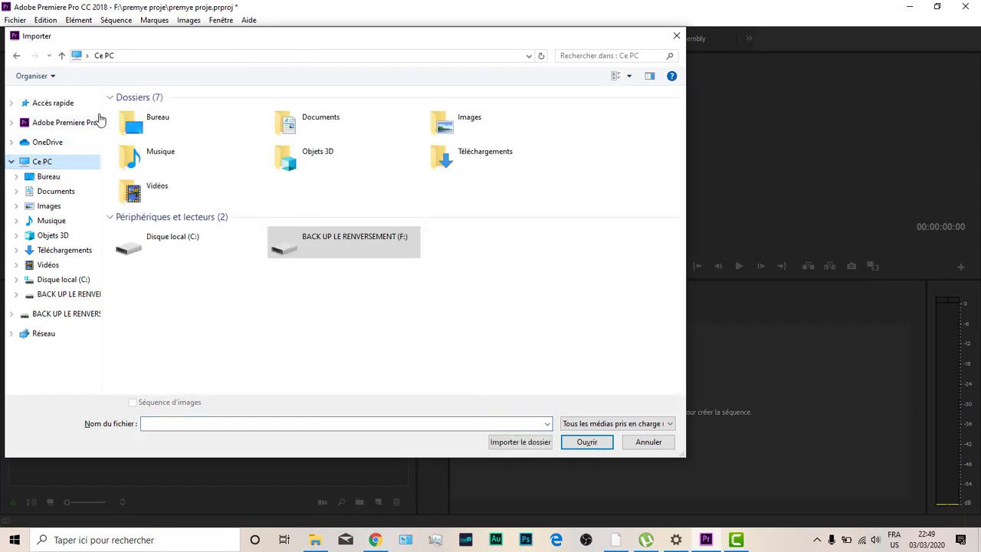
pyautogui.doubleClick(347, 246)
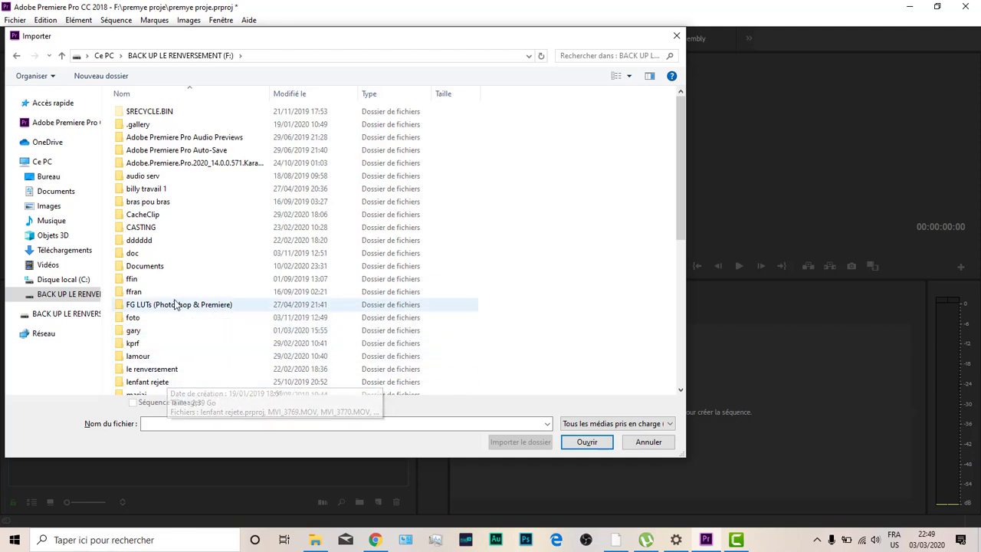
pyautogui.scroll(-3, 176, 295)
pyautogui.click(165, 362)
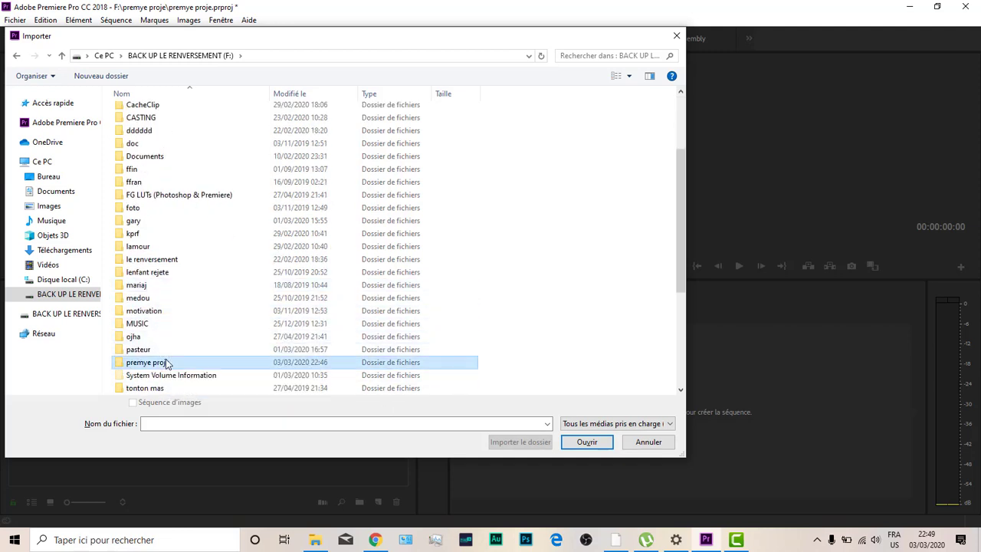
pyautogui.doubleClick(167, 364)
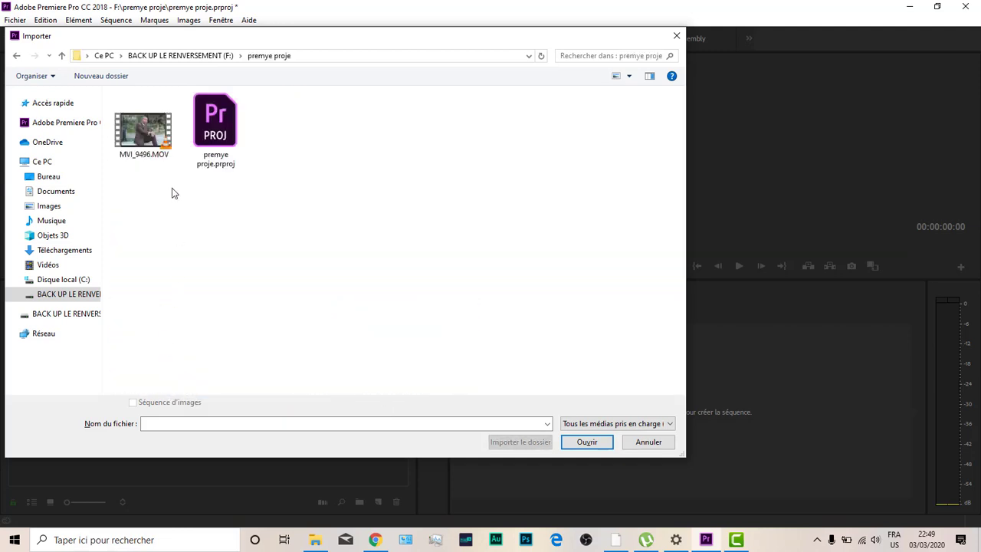
pyautogui.doubleClick(150, 150)
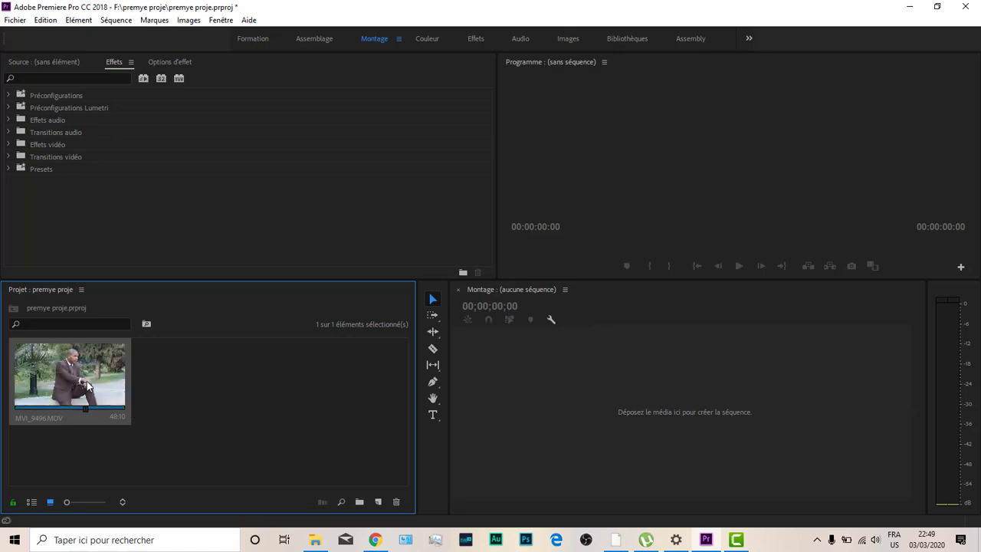
pyautogui.press('Delete')
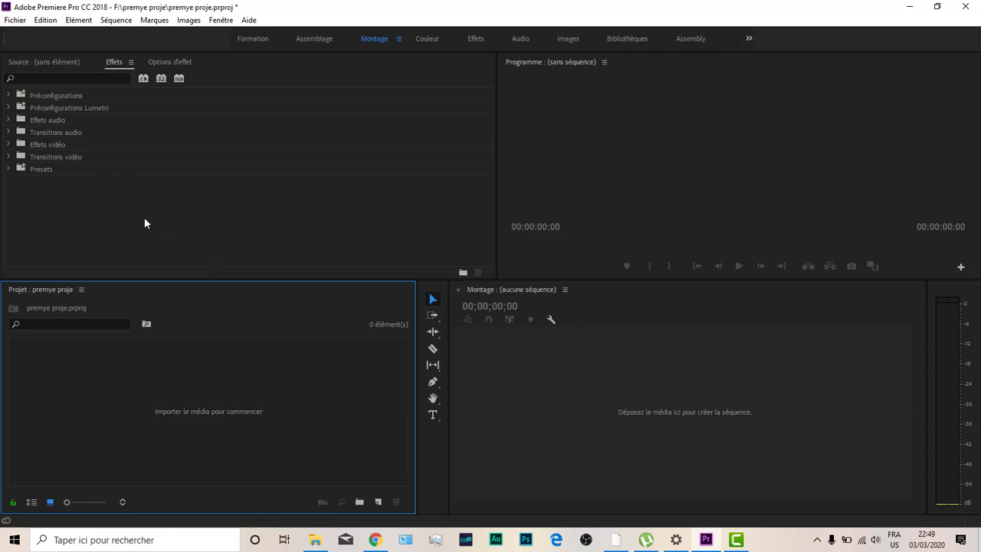
pyautogui.click(12, 21)
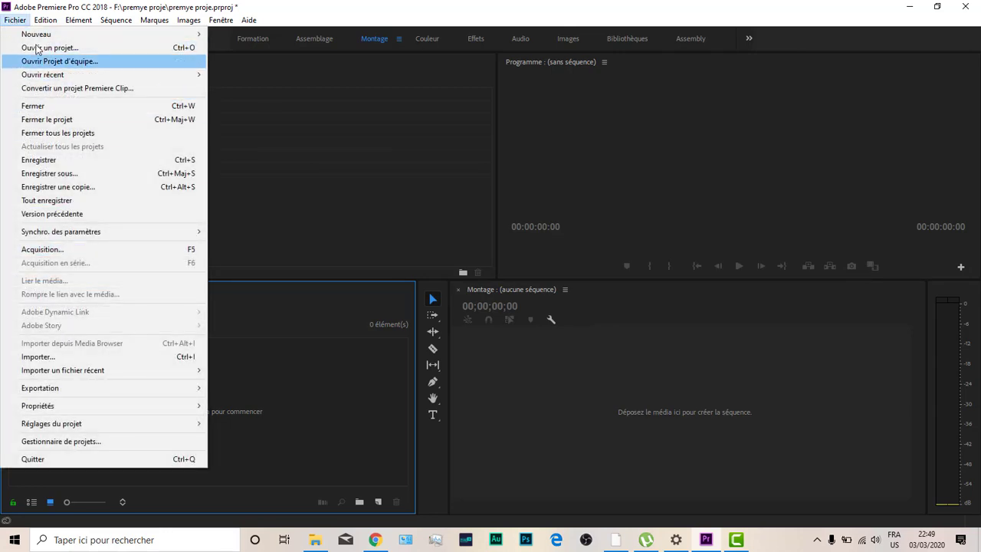
pyautogui.click(14, 23)
pyautogui.click(14, 21)
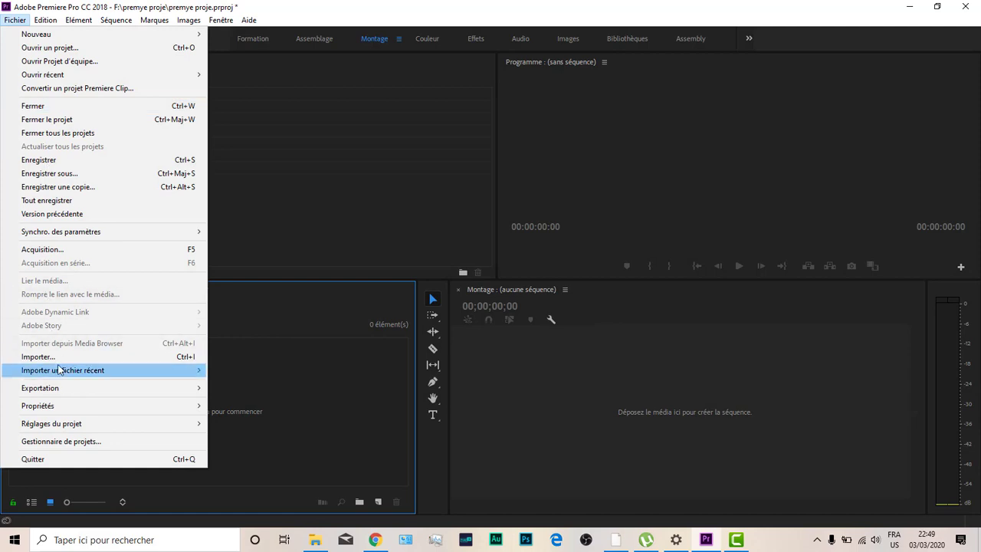
pyautogui.moveTo(99, 370)
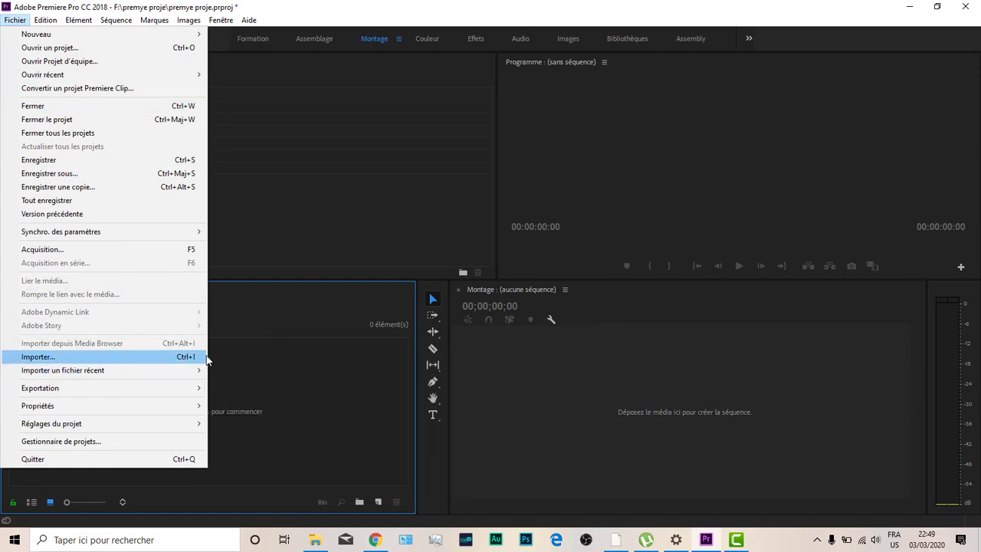
pyautogui.click(249, 361)
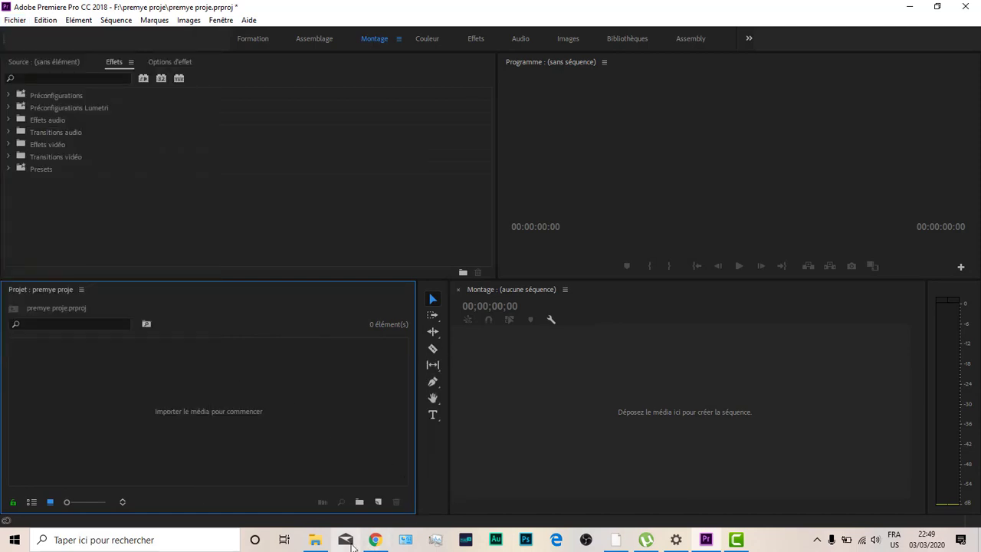
# Bring MVI_9496.MOV from the premye proje folder in File Explorer directly into the Premiere Pro project.
pyautogui.click(315, 539)
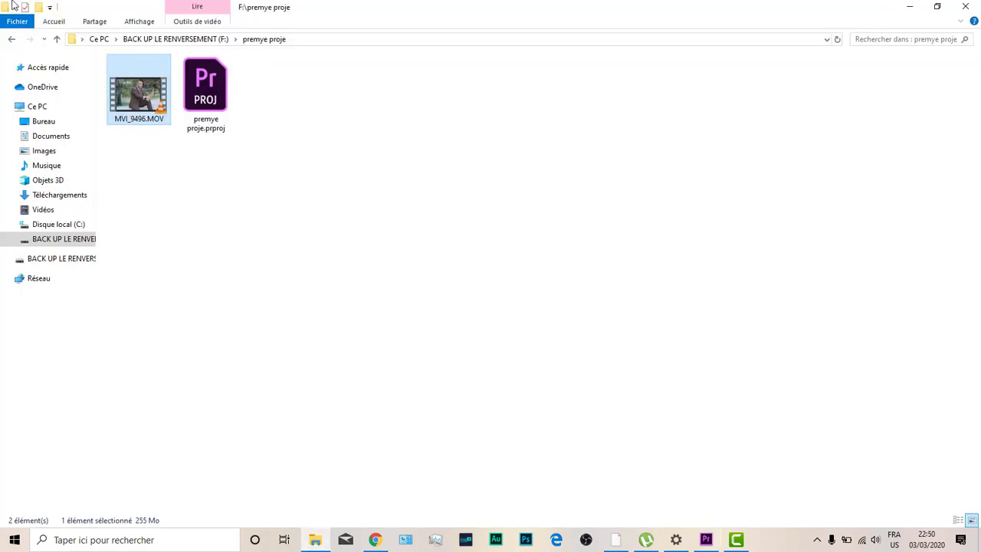
pyautogui.click(175, 39)
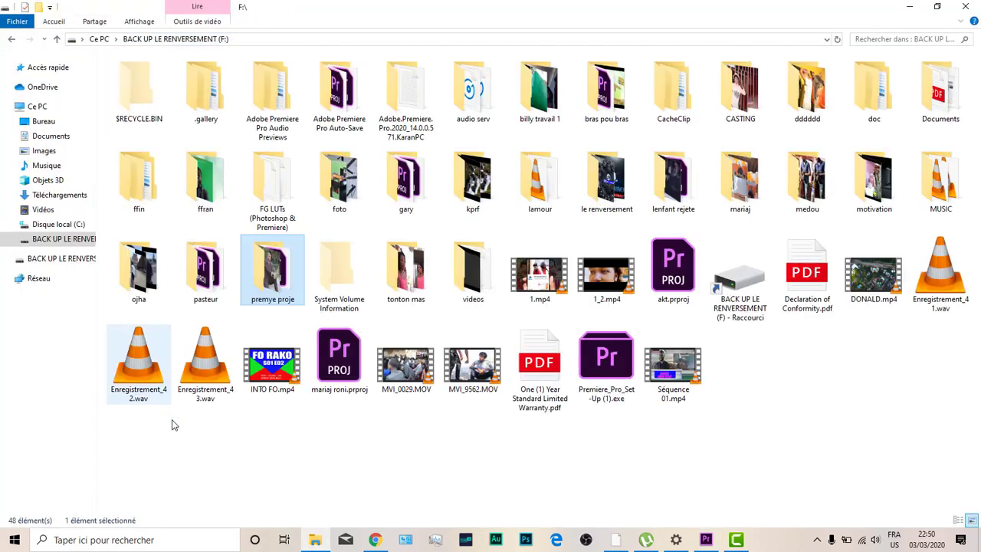
pyautogui.doubleClick(274, 269)
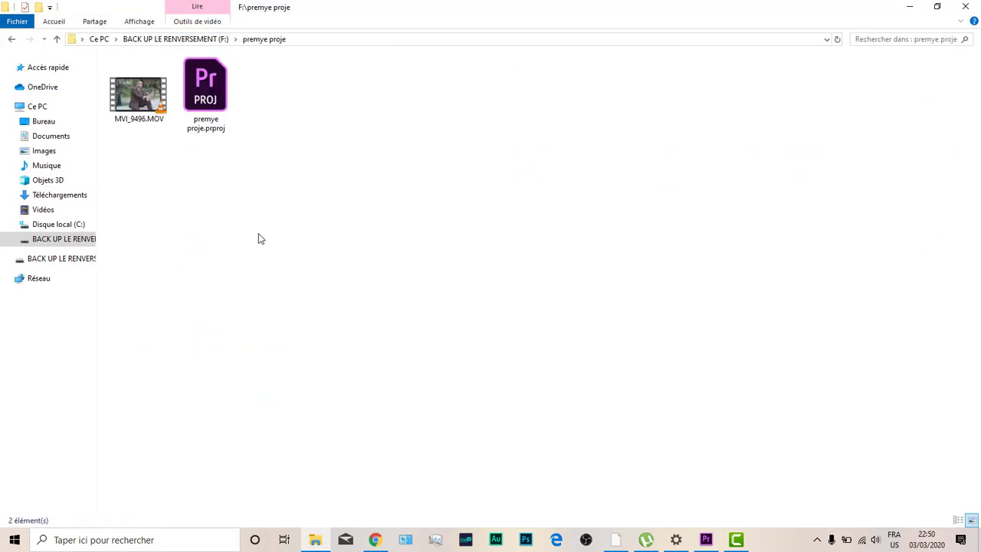
pyautogui.click(137, 92)
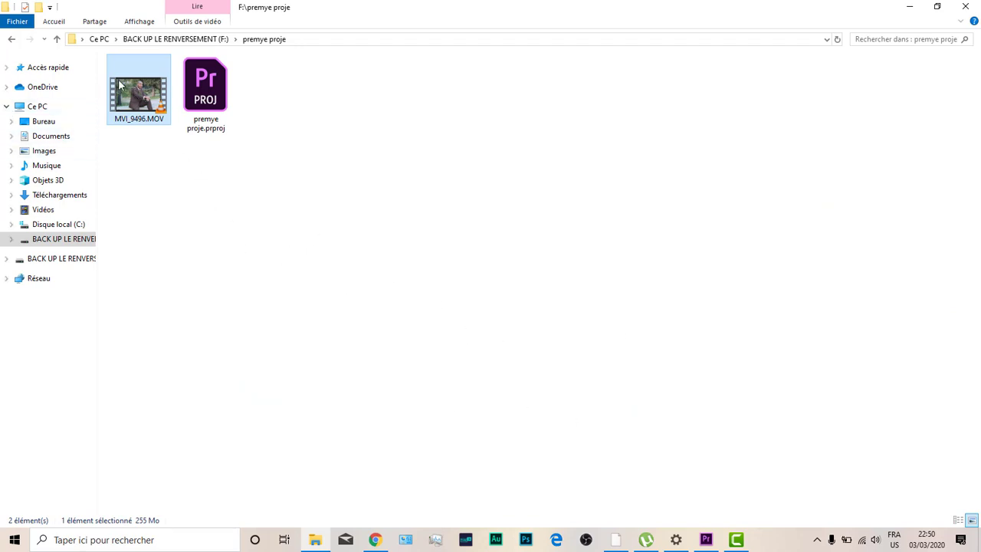
pyautogui.moveTo(127, 88); pyautogui.dragTo(172, 433)
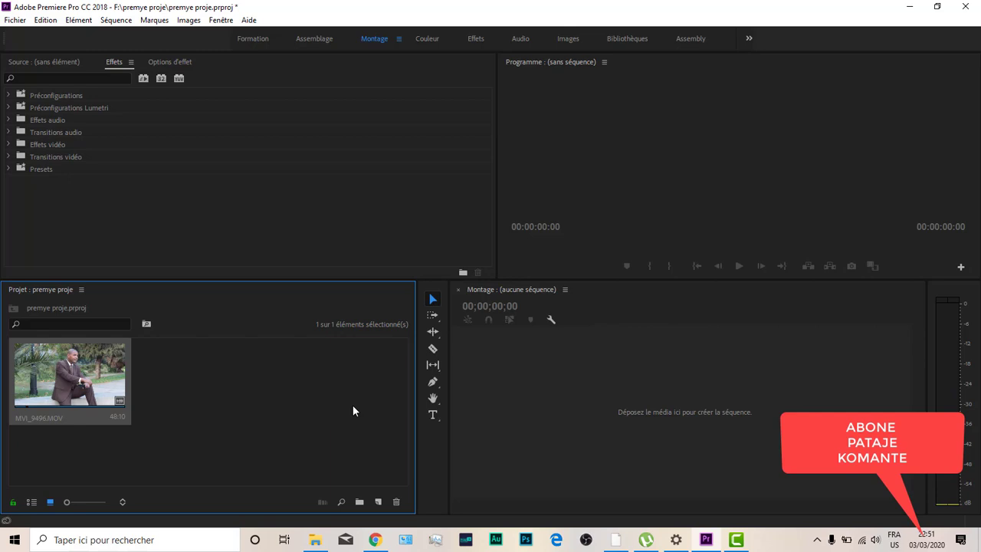
pyautogui.click(353, 405)
pyautogui.click(585, 417)
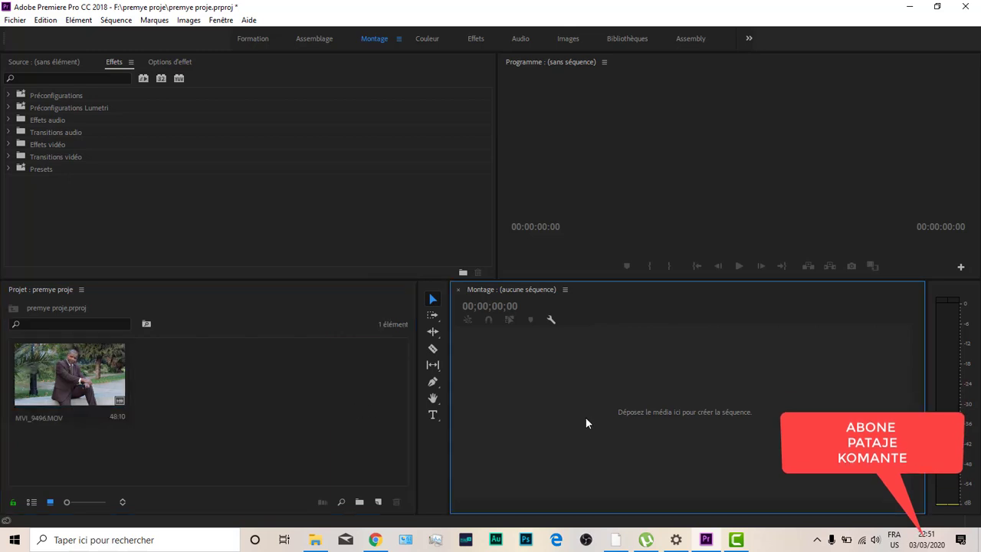
pyautogui.click(22, 20)
pyautogui.moveTo(122, 34)
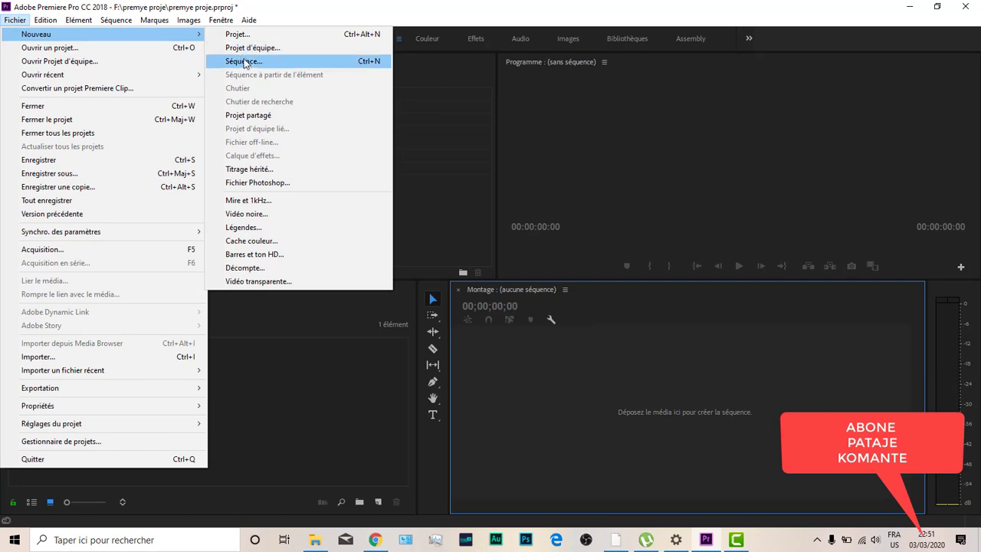
pyautogui.click(245, 61)
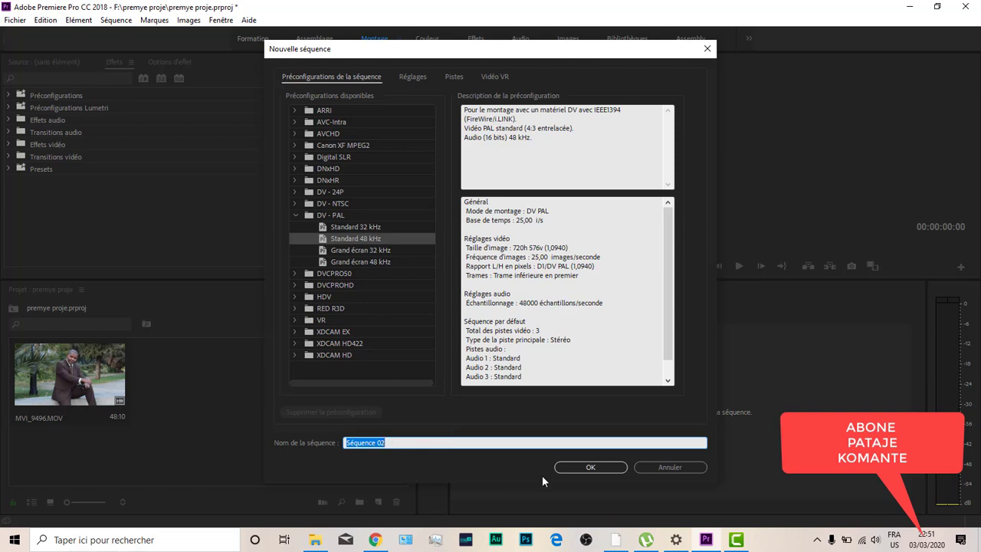
pyautogui.click(653, 467)
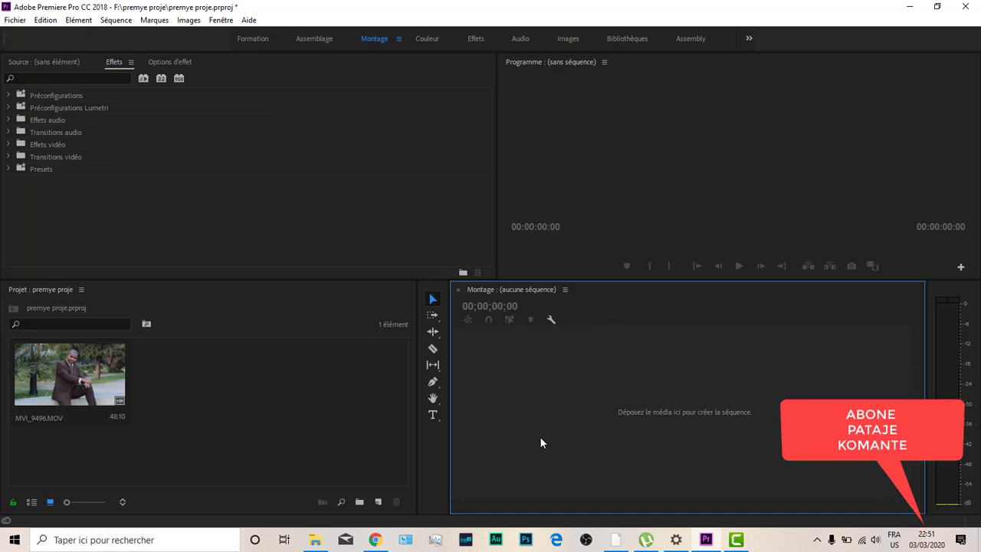
pyautogui.hotkey('ctrl', 'n')
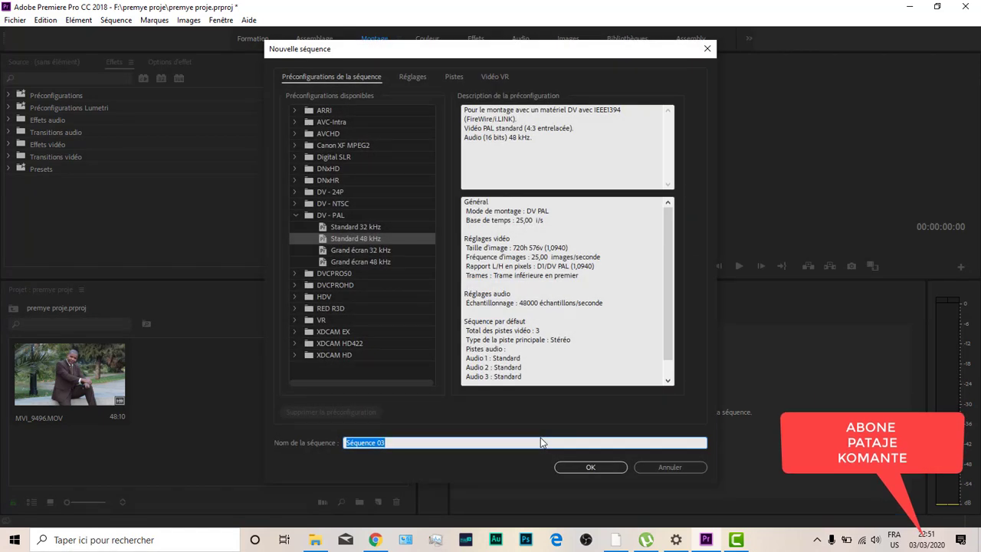
pyautogui.click(664, 466)
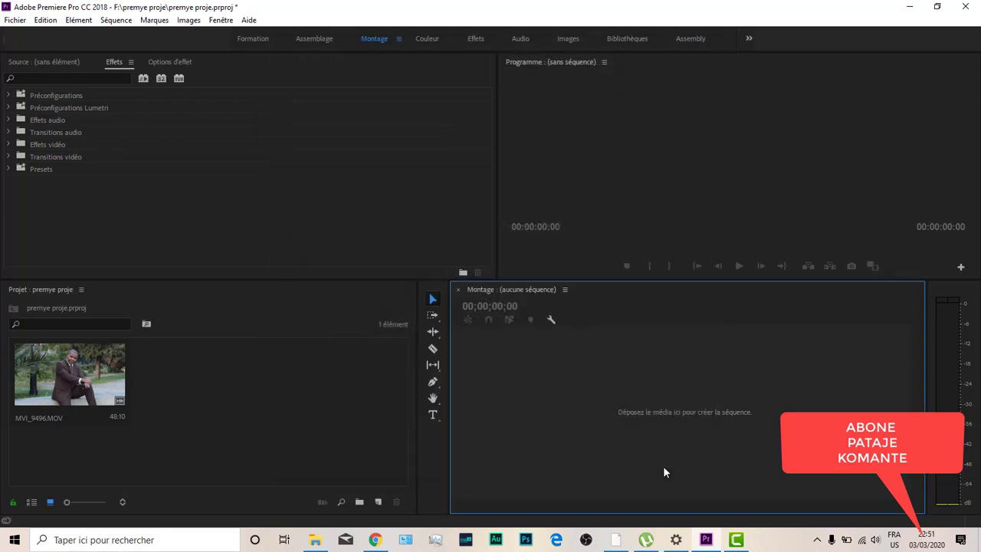
# Try creating a sequence directly from the MVI_9496.MOV clip, and undo its creation.
pyautogui.click(55, 377)
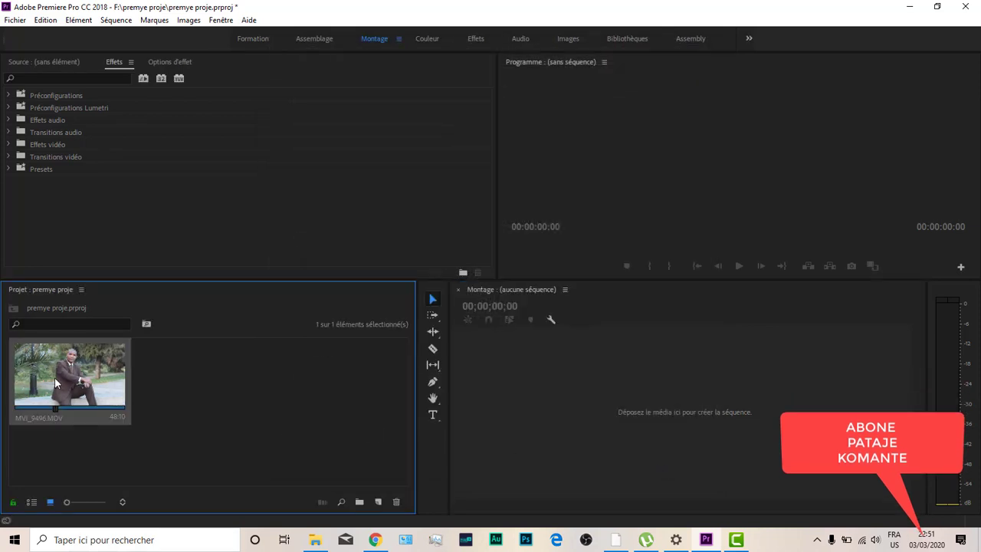
pyautogui.moveTo(55, 378); pyautogui.dragTo(605, 421)
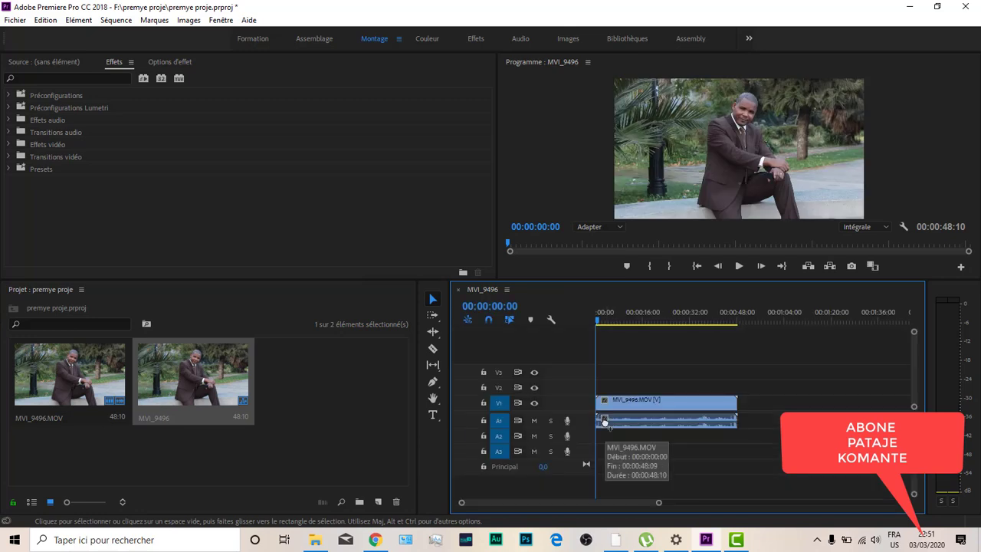
pyautogui.hotkey('ctrl', 'z')
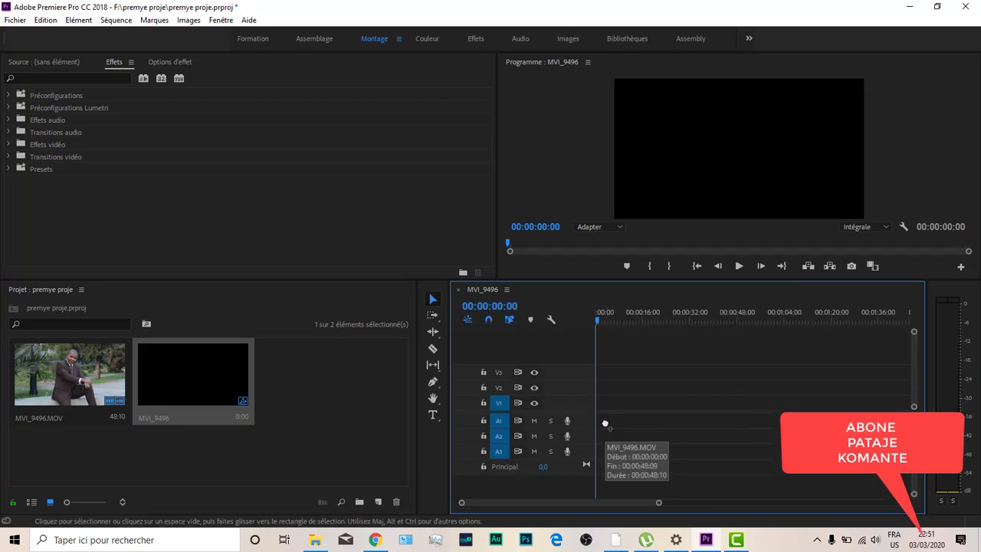
pyautogui.hotkey('ctrl', 'z')
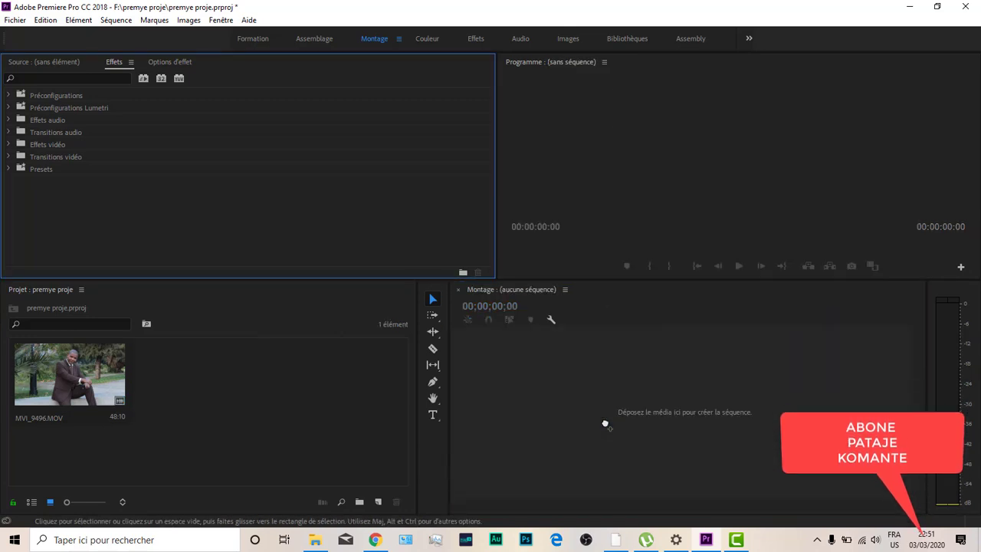
# Create a sequence named 1 with the DV - PAL Standard 48 kHz preset.
pyautogui.click(216, 400)
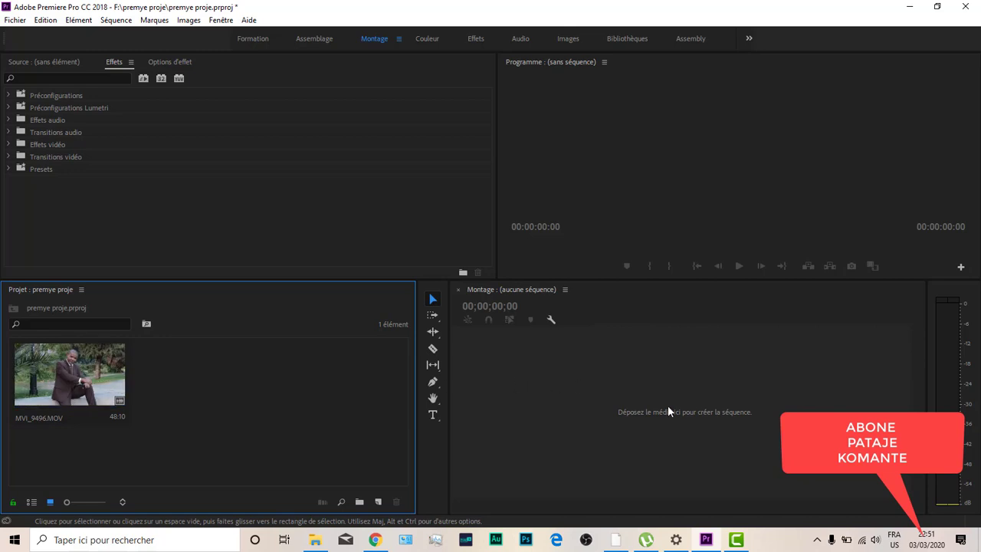
pyautogui.click(614, 407)
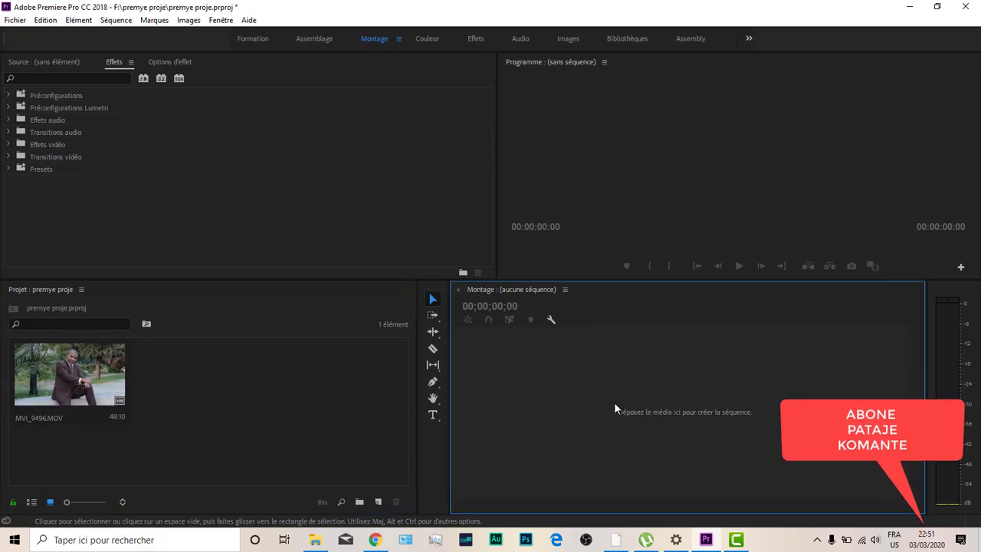
pyautogui.hotkey('ctrl', 'n')
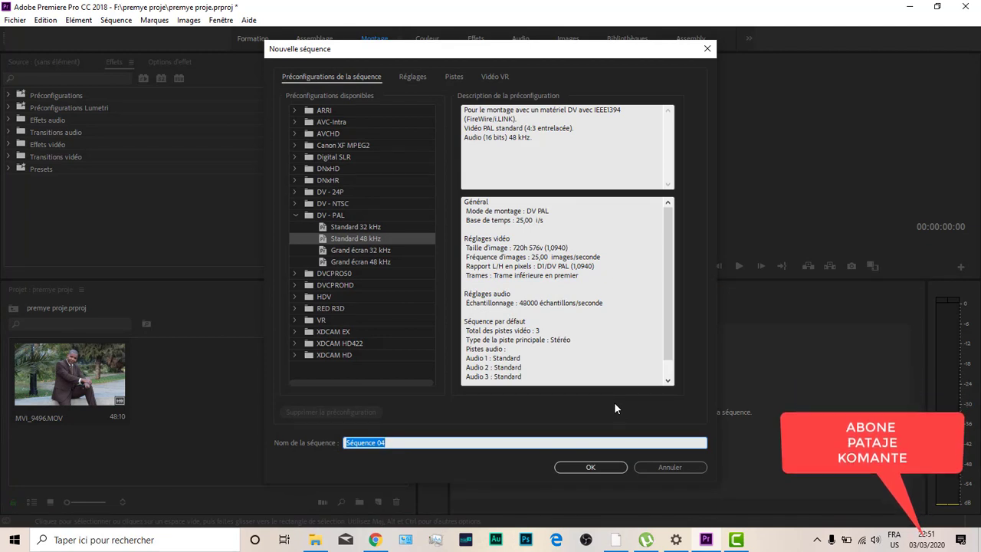
pyautogui.write('1')
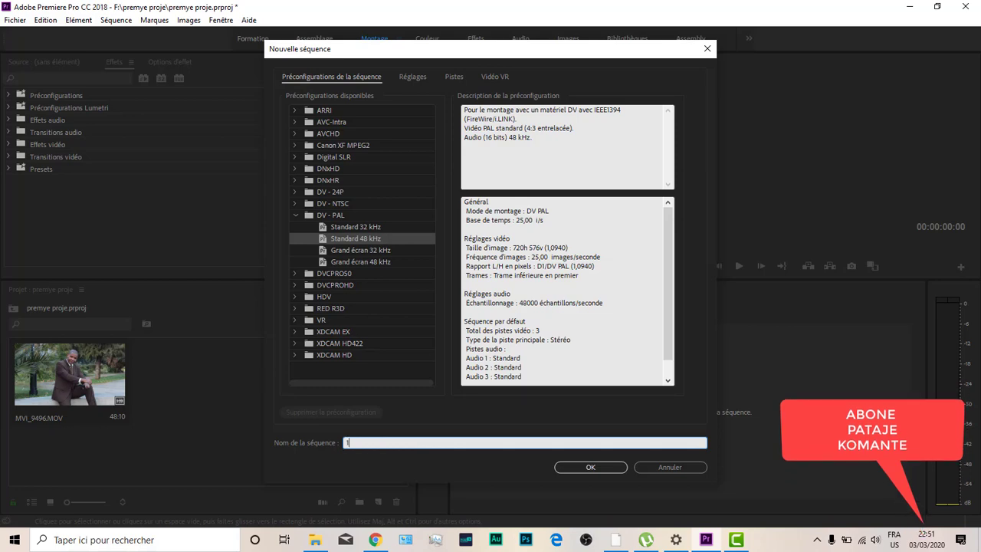
pyautogui.click(618, 466)
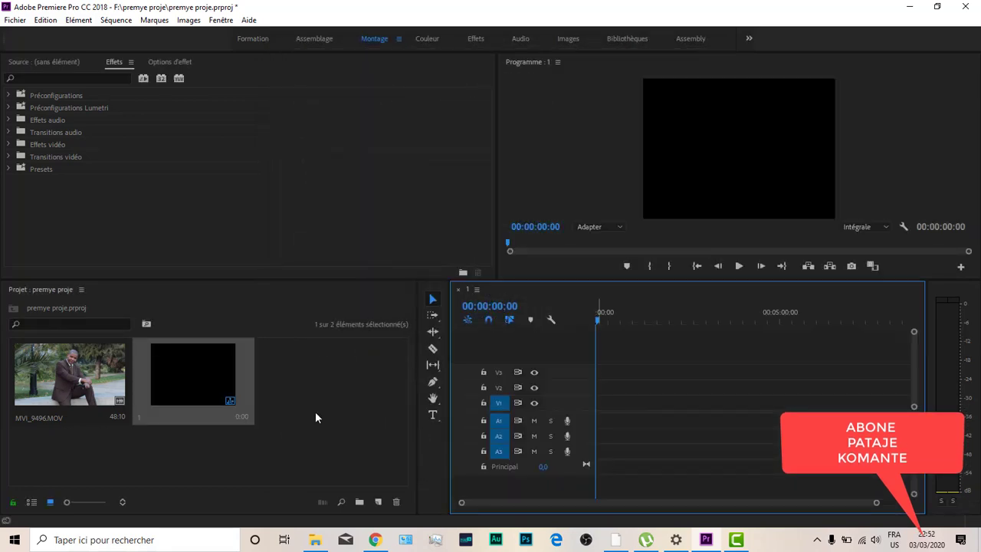
# Open MVI_9496.MOV in the source monitor and mark an in-to-out range of about 5:21 ending at 00:00:24:21.
pyautogui.doubleClick(73, 376)
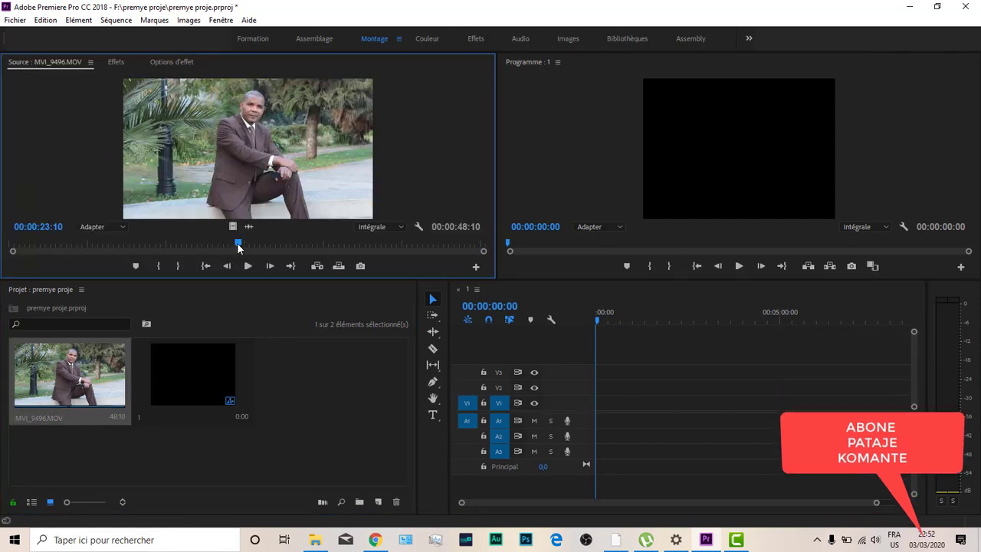
pyautogui.moveTo(237, 245)
pyautogui.mouseDown()
pyautogui.moveTo(196, 246)
pyautogui.moveTo(252, 247)
pyautogui.mouseUp()
pyautogui.click(162, 268)
pyautogui.click(185, 266)
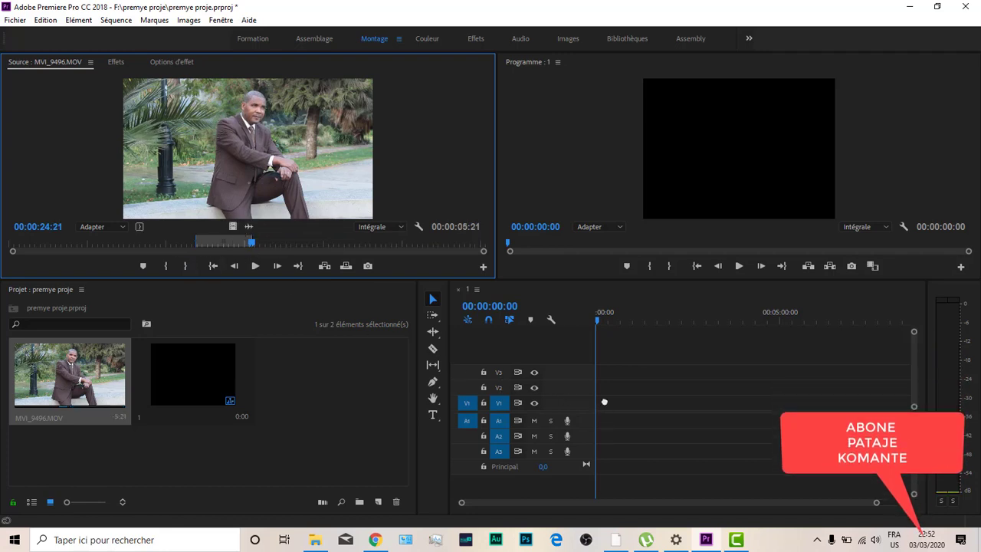
# Try adding the marked range of MVI_9496.MOV to sequence 1 while keeping the existing sequence settings.
pyautogui.moveTo(606, 402); pyautogui.dragTo(606, 403)
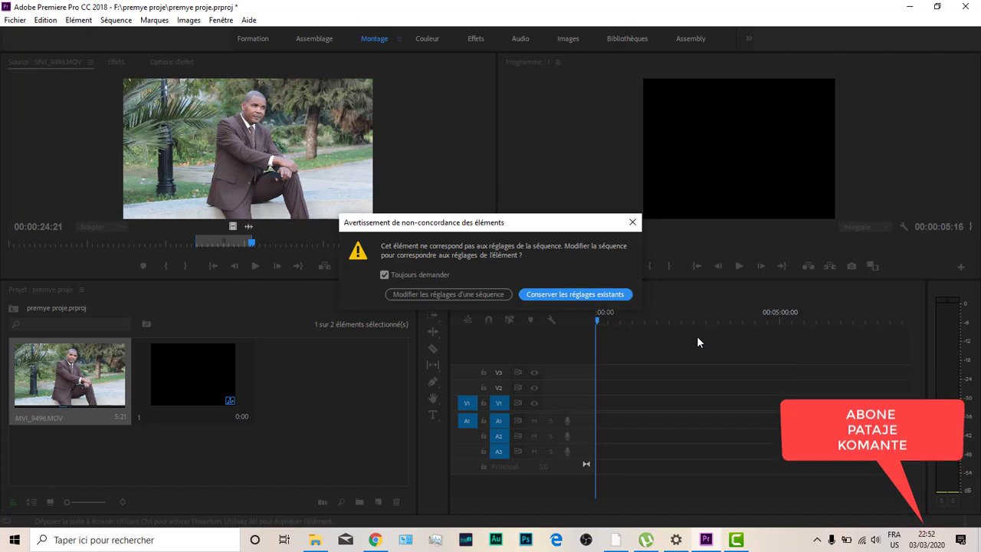
pyautogui.click(384, 276)
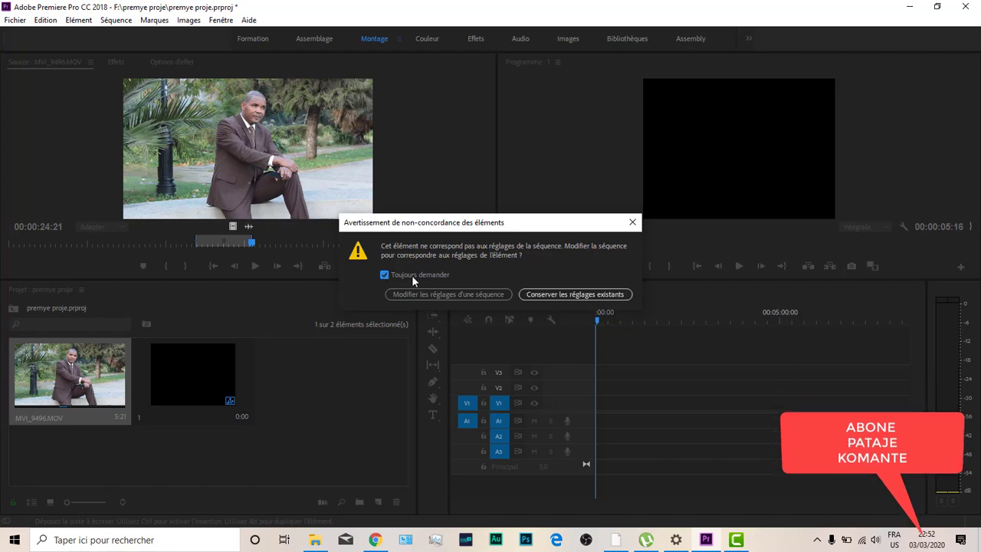
pyautogui.click(385, 277)
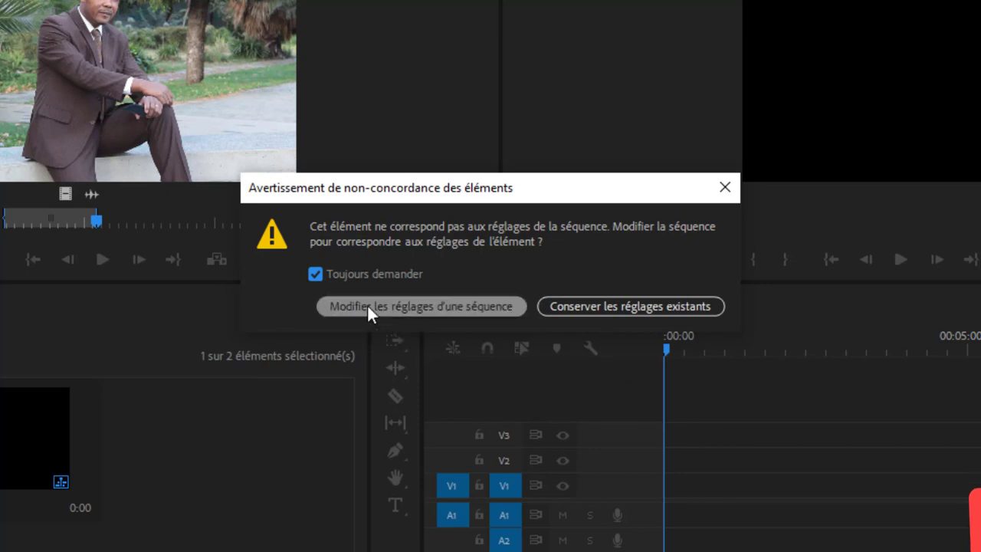
pyautogui.click(572, 306)
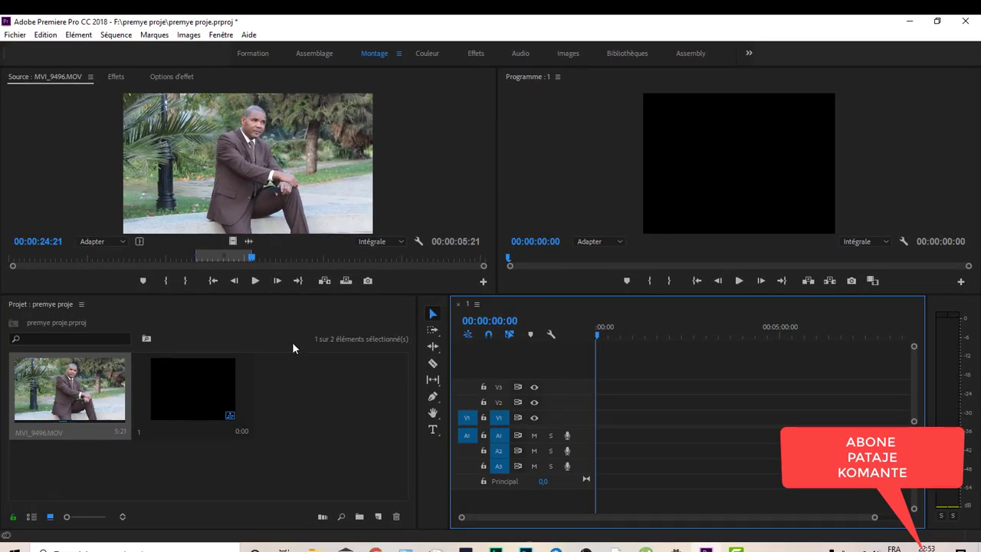
# Add only the video of the marked range to track V1, changing the sequence settings to match the clip, and delete it.
pyautogui.moveTo(232, 240); pyautogui.dragTo(547, 361)
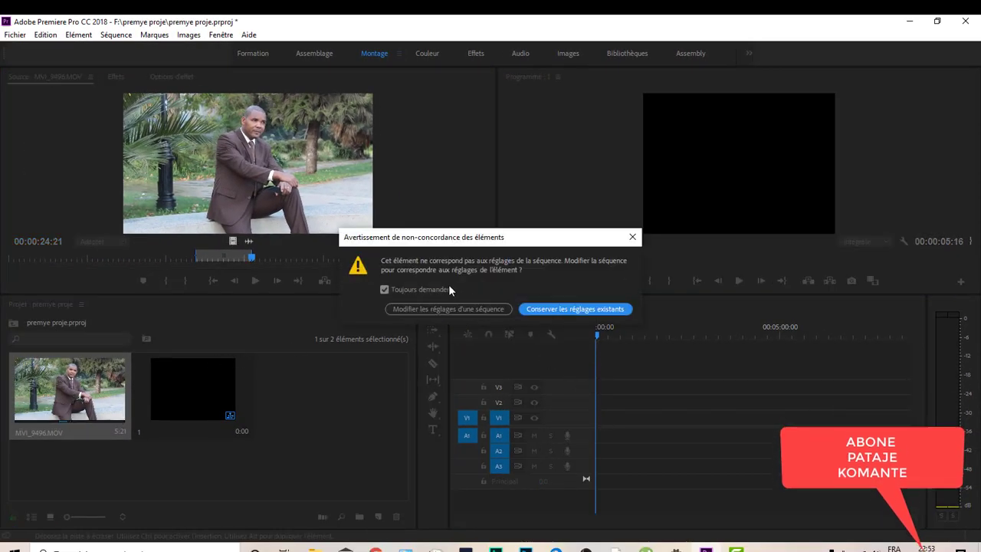
pyautogui.click(435, 309)
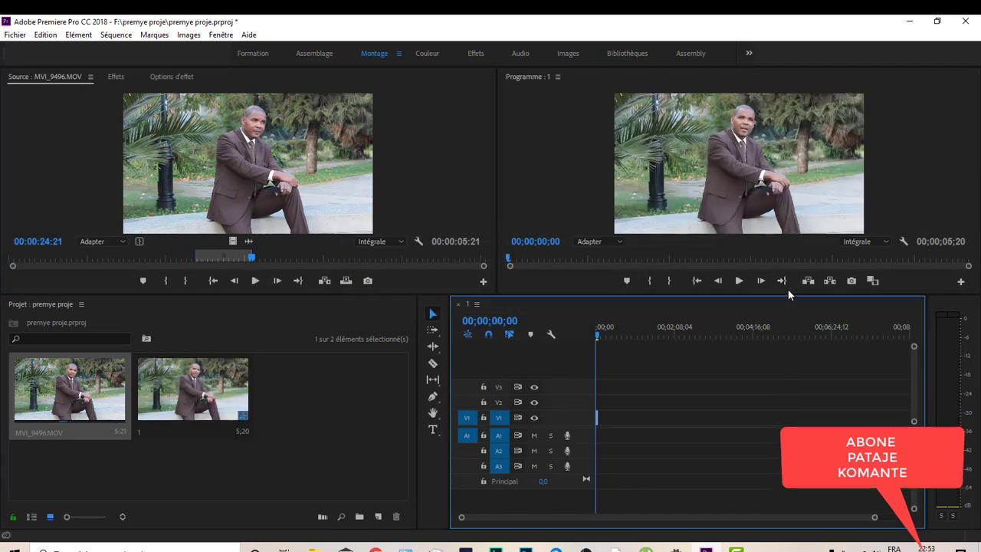
pyautogui.press('Delete')
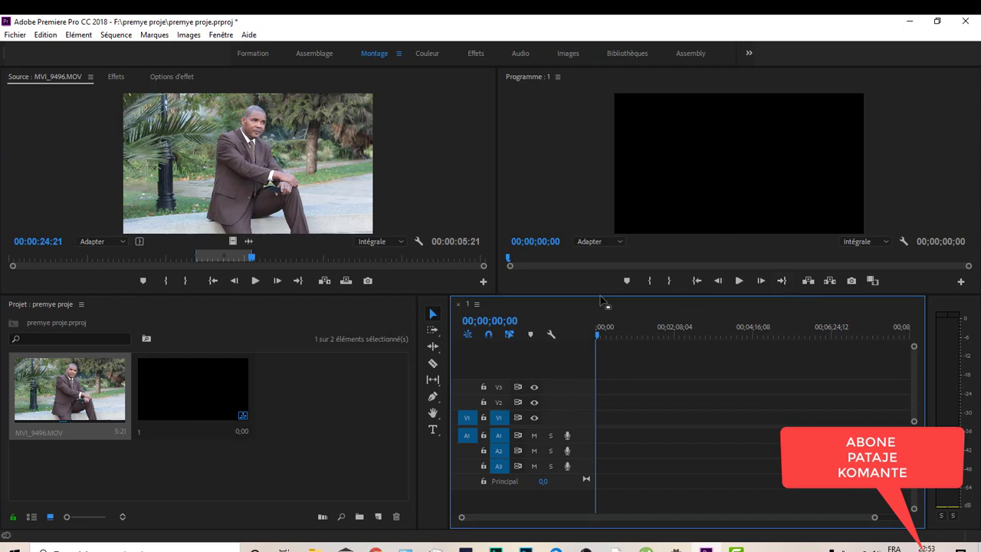
# Place the marked video on track V2, and undo both the placement and the change to the sequence settings.
pyautogui.moveTo(232, 241); pyautogui.dragTo(598, 402)
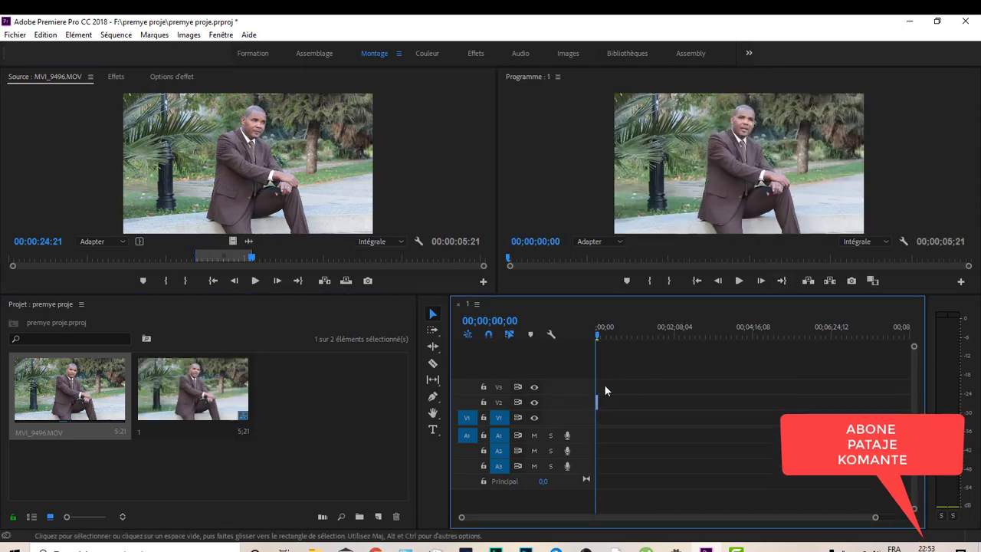
pyautogui.hotkey('ctrl', 'z')
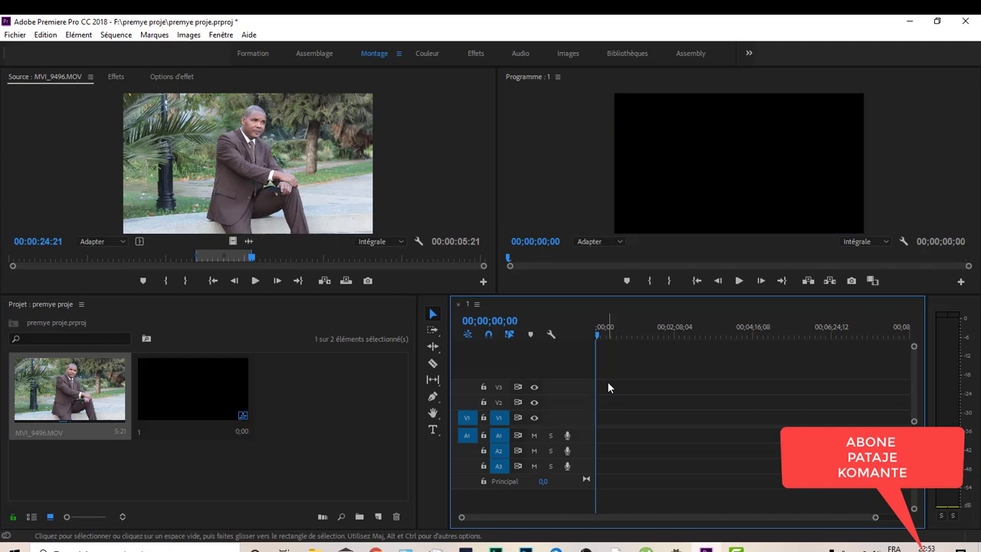
pyautogui.hotkey('ctrl', 'z')
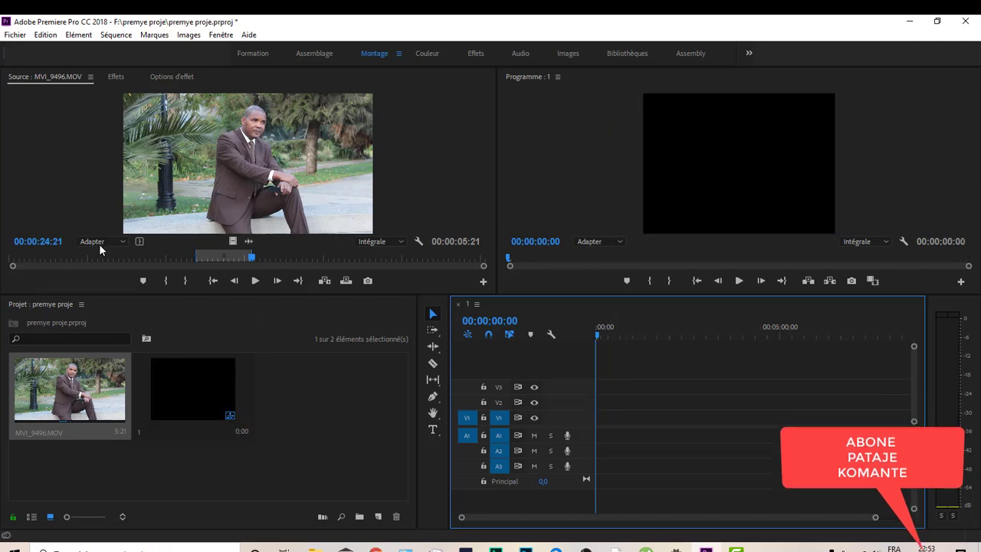
# Try placing the marked video on track V2 with the existing sequence settings kept, and undo the placement.
pyautogui.moveTo(233, 242); pyautogui.dragTo(611, 407)
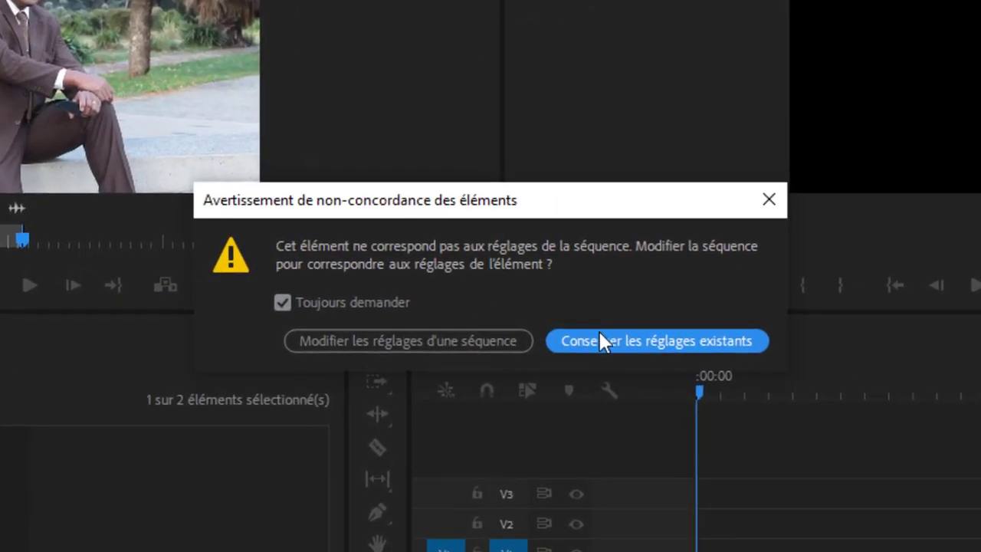
pyautogui.click(604, 341)
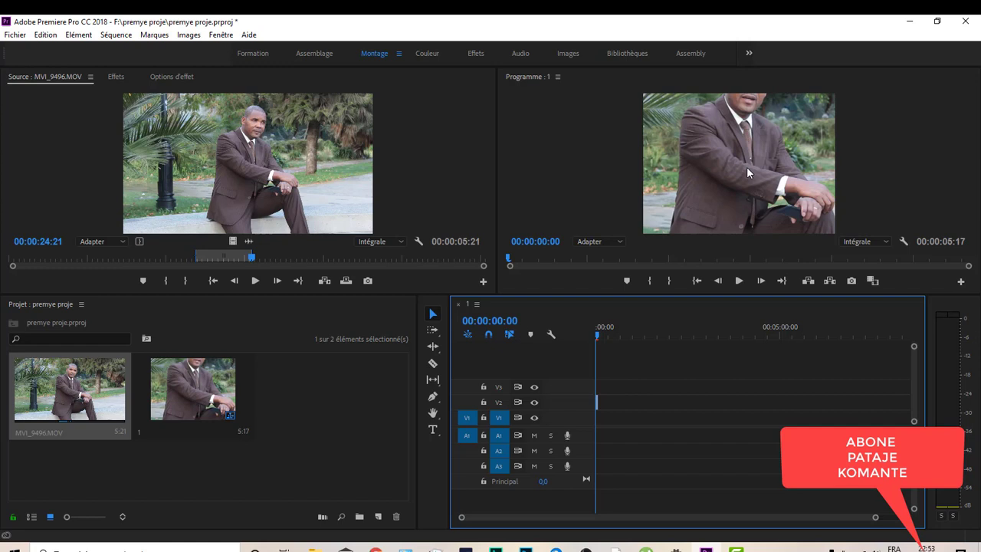
pyautogui.hotkey('ctrl', 'z')
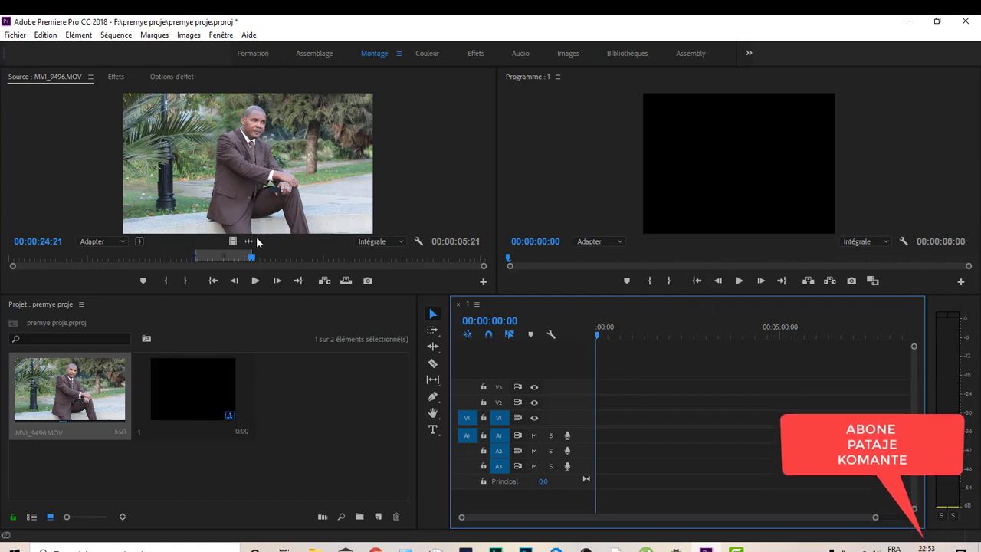
# Place the marked video on track V1 with the sequence settings matched to it, and undo everything back through creating sequence 1.
pyautogui.moveTo(234, 240); pyautogui.dragTo(601, 423)
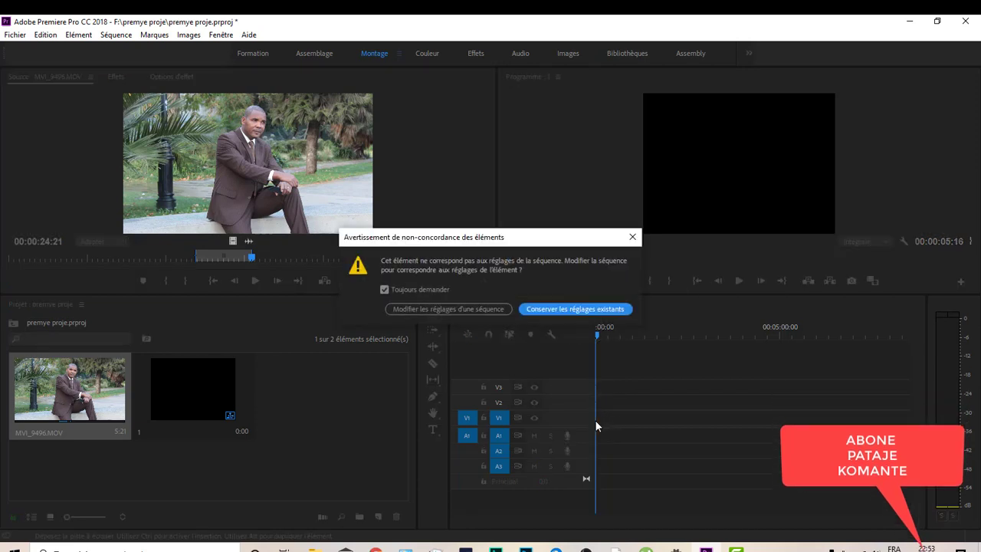
pyautogui.click(455, 309)
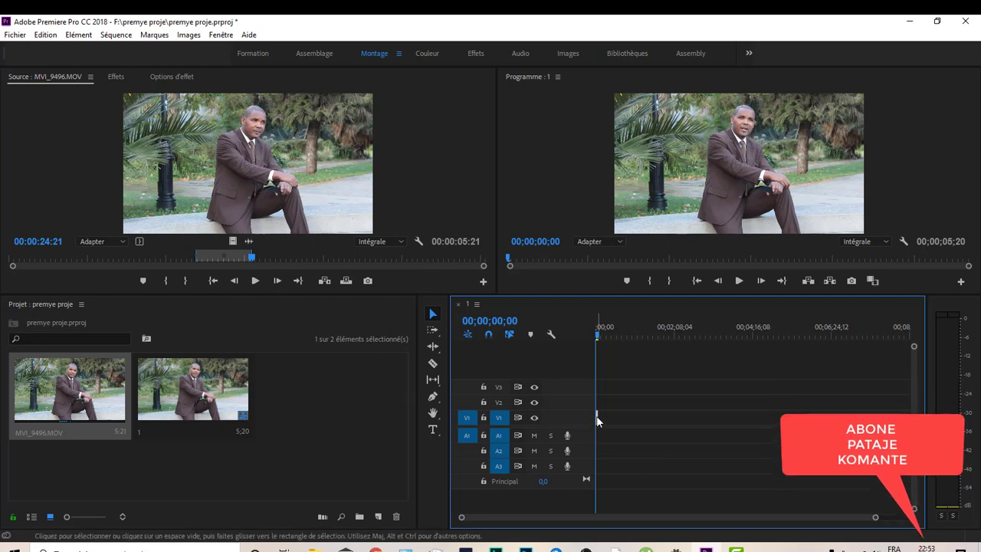
pyautogui.press('Delete')
pyautogui.hotkey('ctrl', 'z')
pyautogui.hotkey('ctrl', 'z')
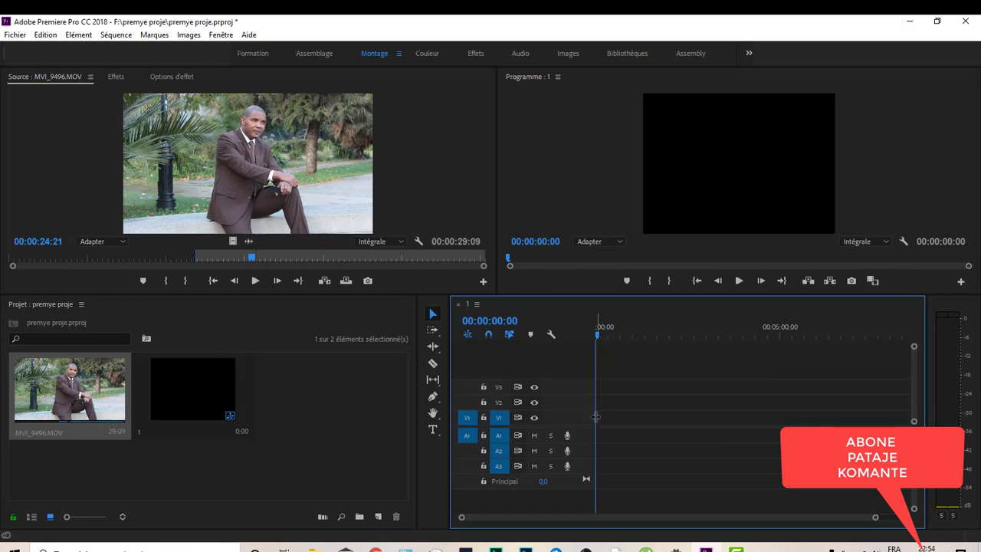
pyautogui.hotkey('ctrl', 'z')
pyautogui.hotkey('ctrl', 'z')
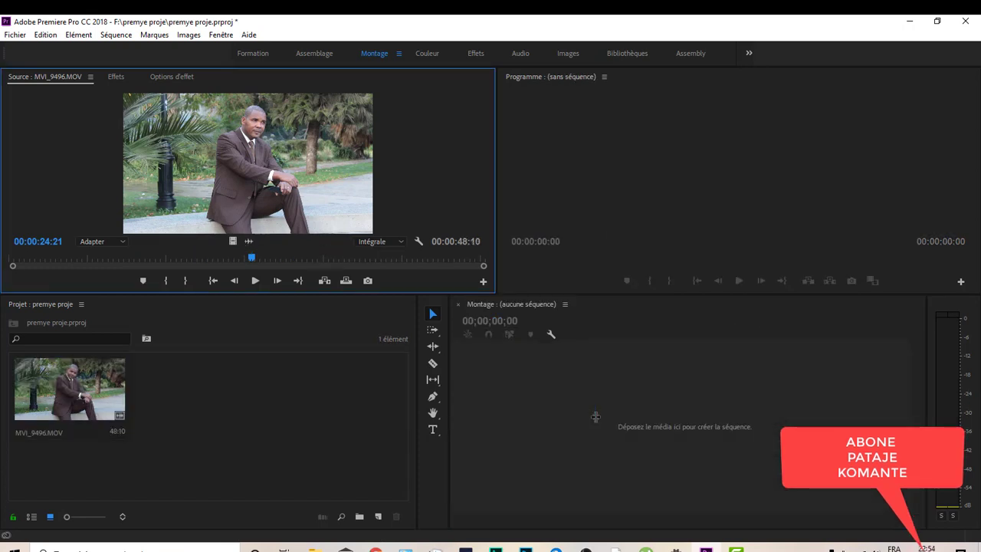
# Try creating a sequence by bringing only the video of MVI_9496.MOV into the empty timeline, and undo it.
pyautogui.click(262, 433)
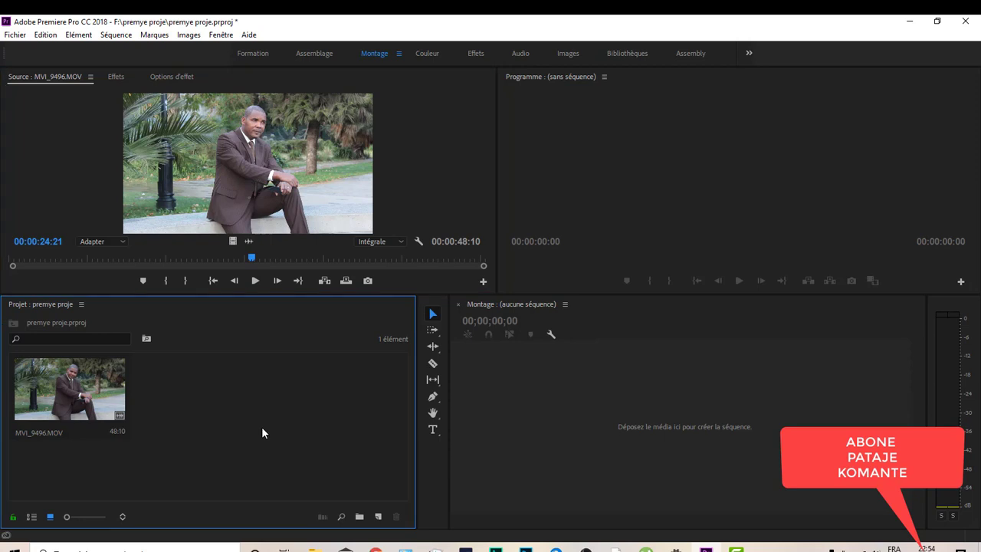
pyautogui.click(233, 242)
pyautogui.moveTo(390, 323); pyautogui.dragTo(657, 427)
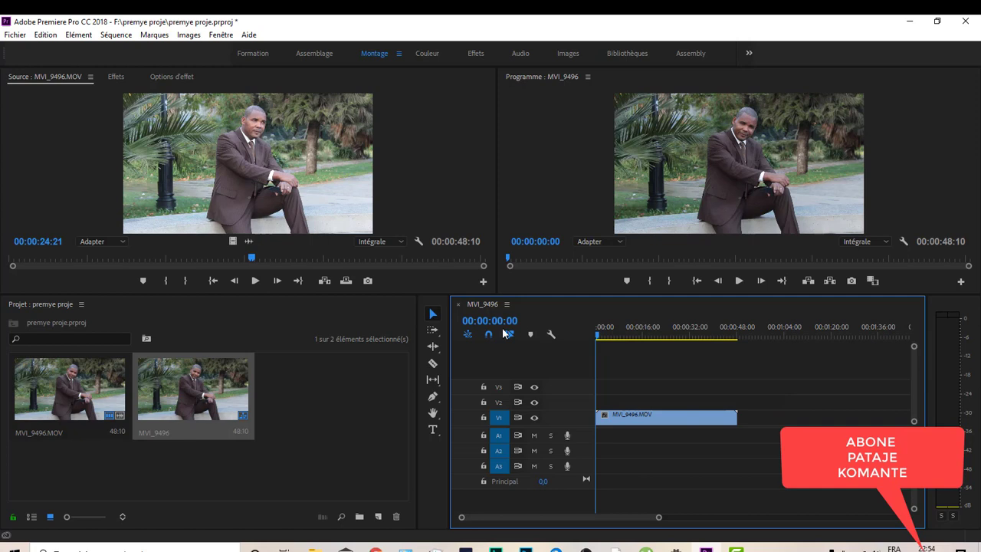
pyautogui.click(639, 430)
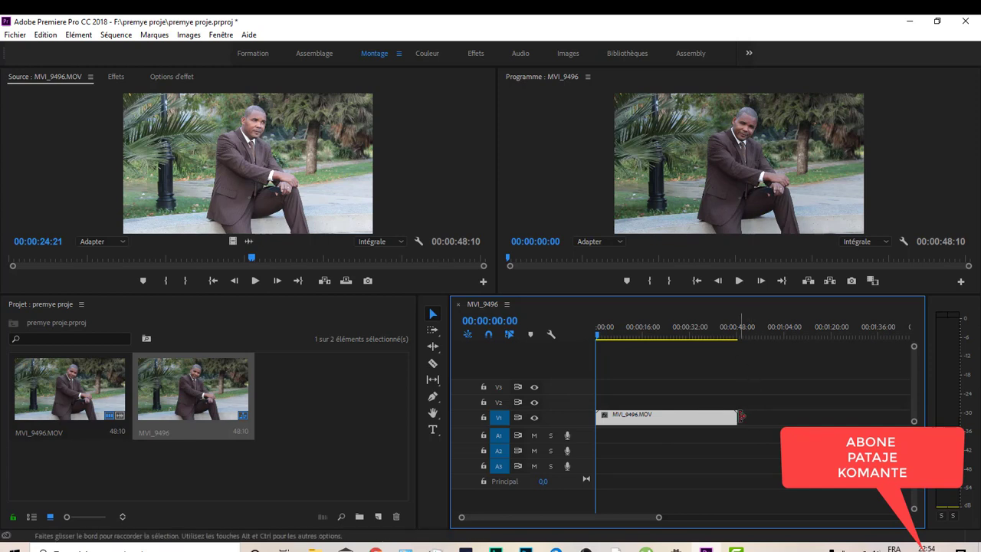
pyautogui.hotkey('ctrl', 'z')
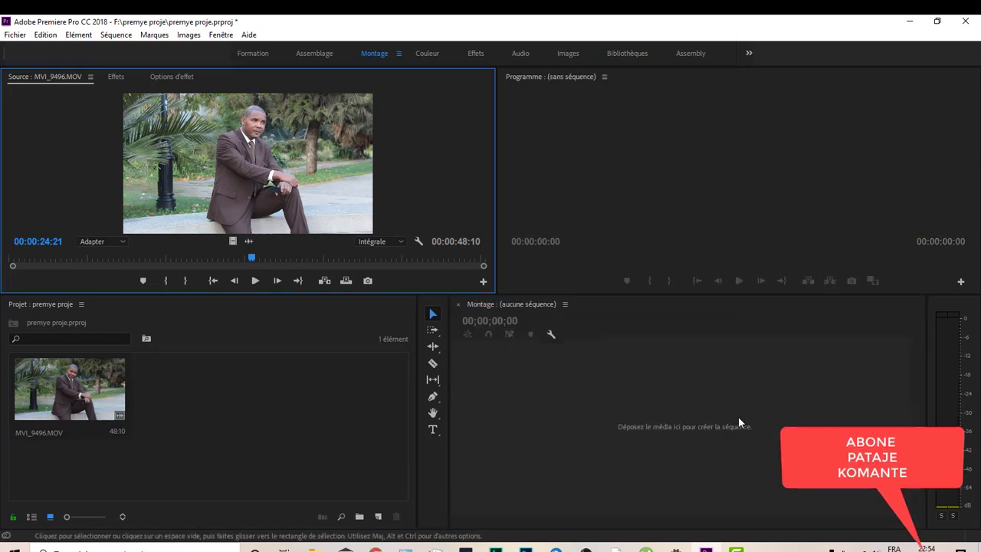
# Create a new sequence named sekans 1 with the DV - PAL Standard 48 kHz preset.
pyautogui.hotkey('ctrl', 'n')
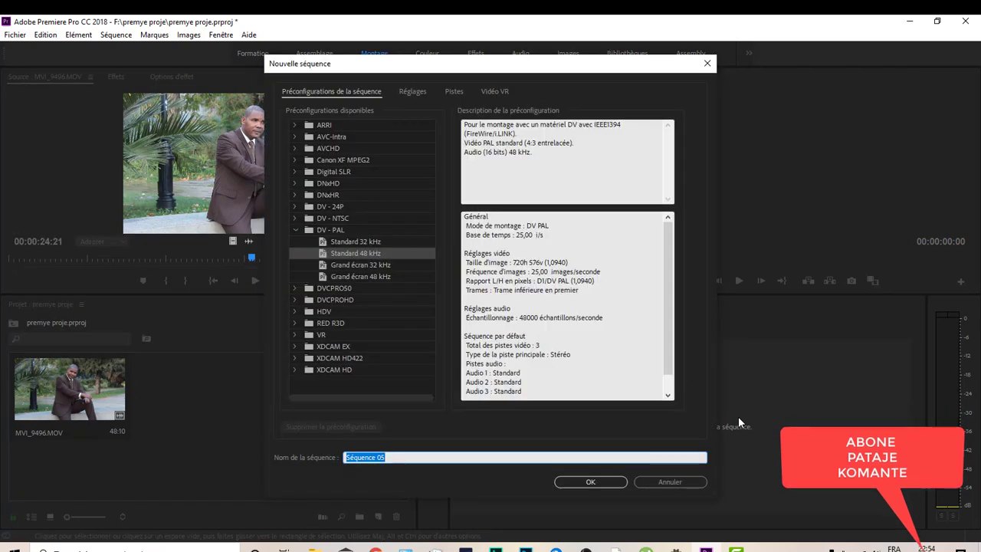
pyautogui.write('sekan')
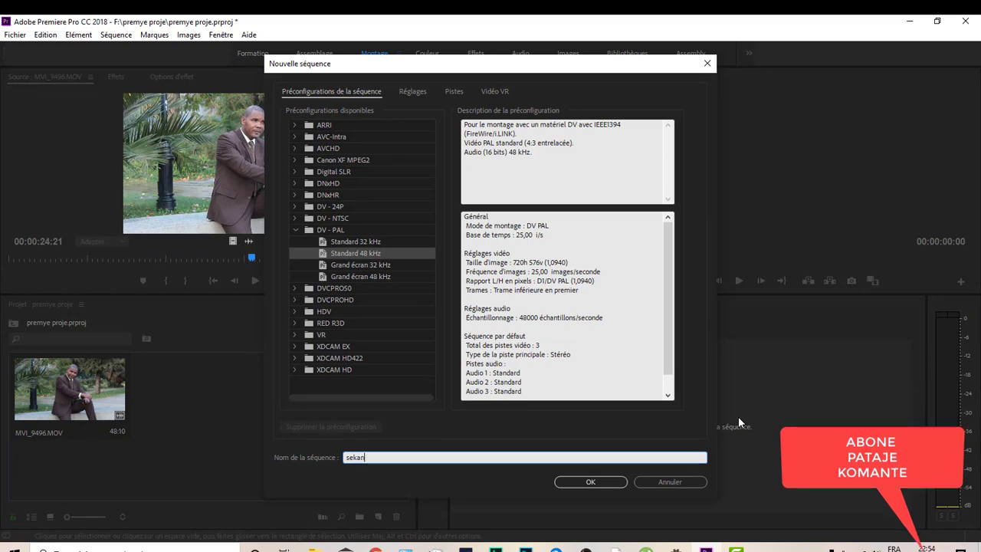
pyautogui.write('s 1')
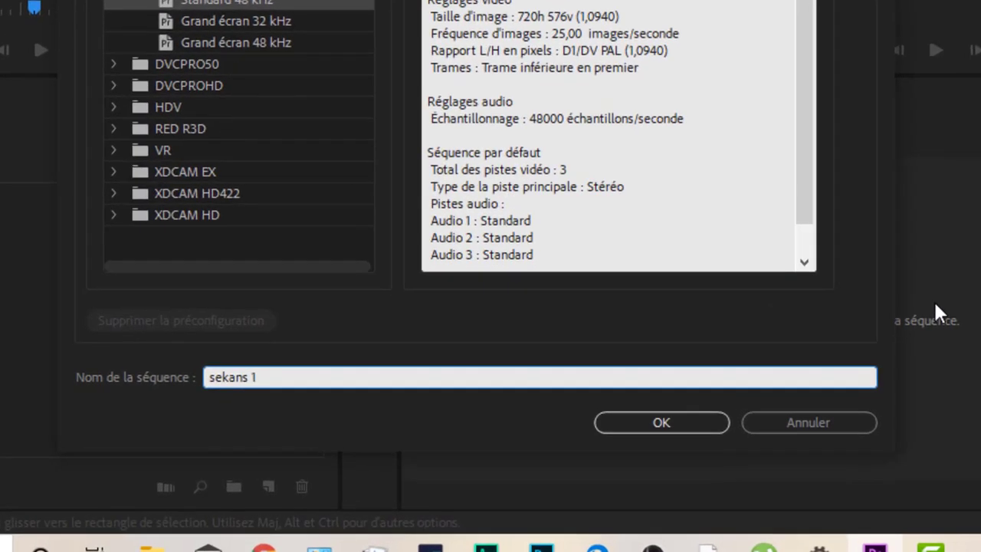
pyautogui.click(692, 426)
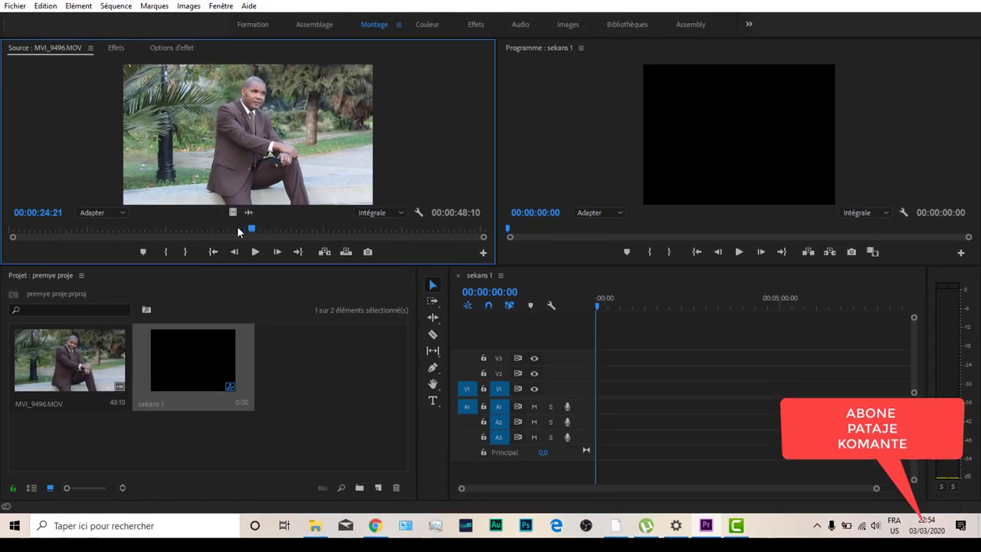
# Move the source playhead to 00:00:17:27 and load MVI_9496.MOV from the project in the source monitor.
pyautogui.moveTo(237, 228); pyautogui.dragTo(184, 230)
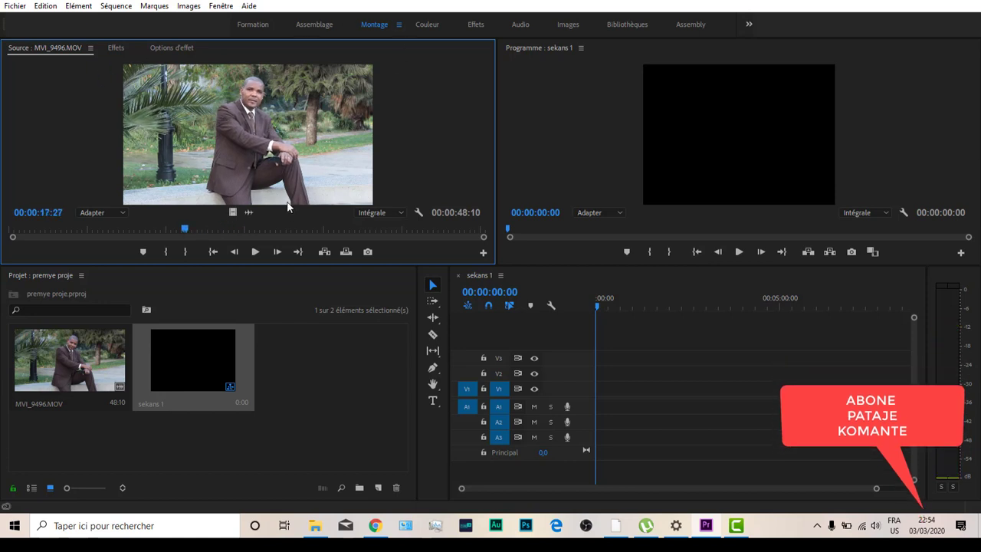
pyautogui.click(111, 447)
pyautogui.doubleClick(85, 361)
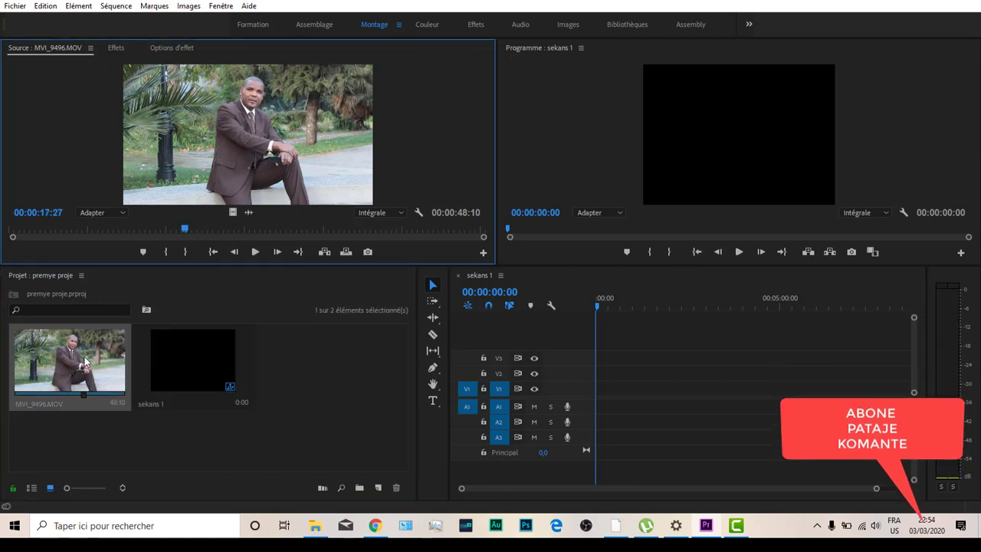
pyautogui.doubleClick(40, 356)
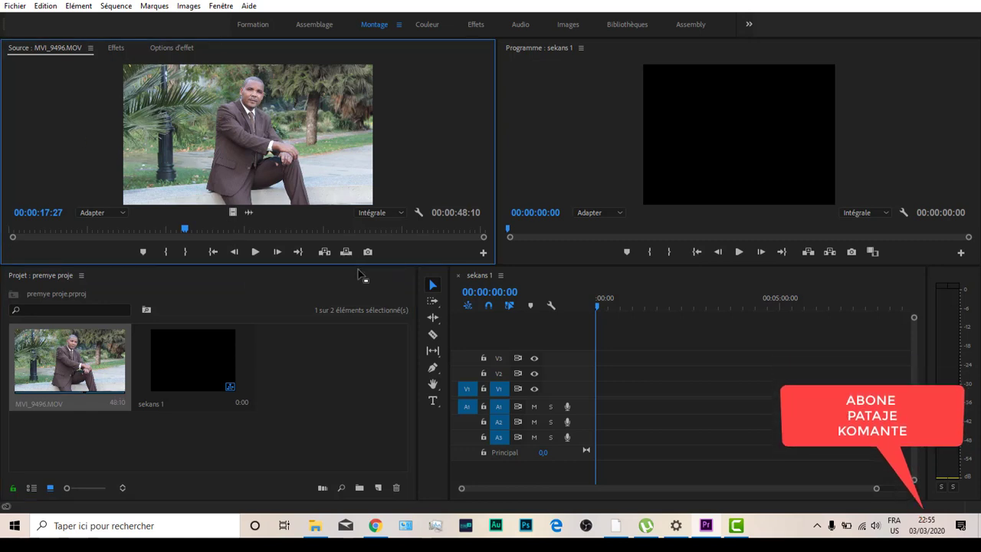
# Enlarge the monitor area and preview the source clip at 10 % and 400 % zoom, returning it to Adapter.
pyautogui.moveTo(356, 266); pyautogui.dragTo(361, 376)
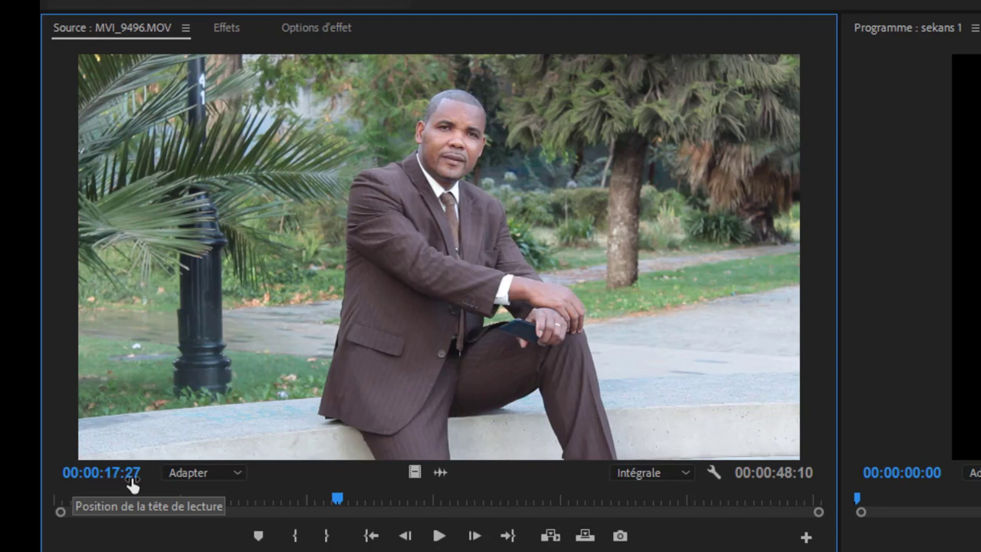
pyautogui.click(210, 471)
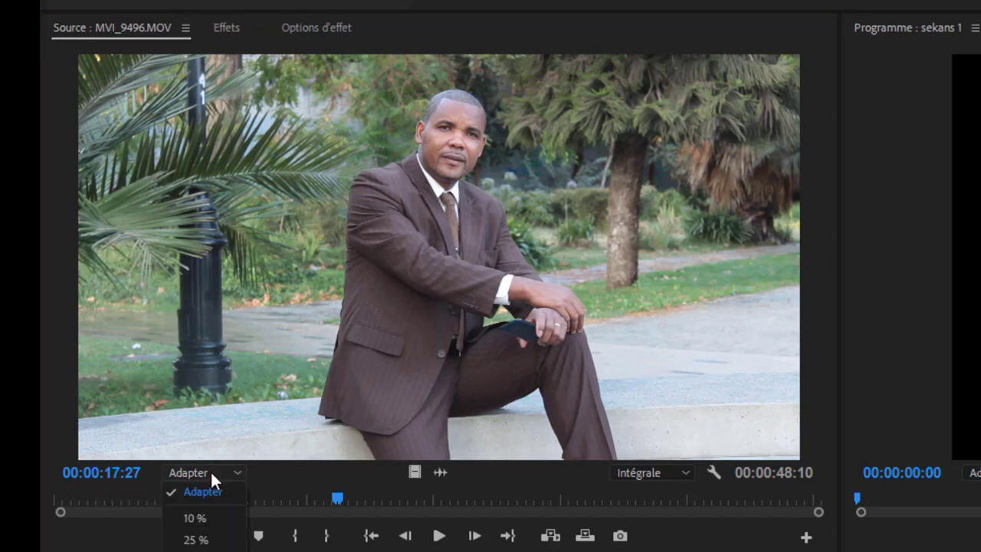
pyautogui.click(207, 490)
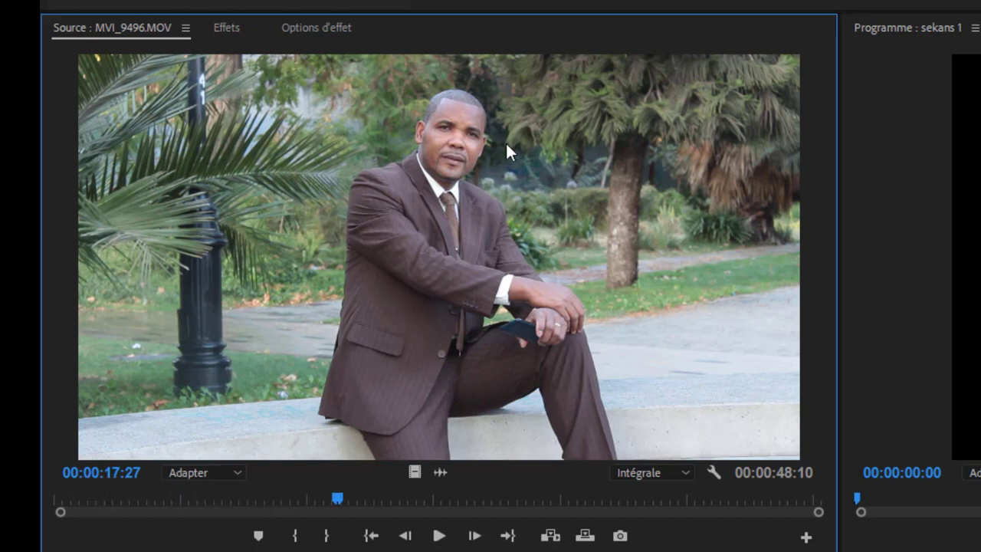
pyautogui.click(219, 467)
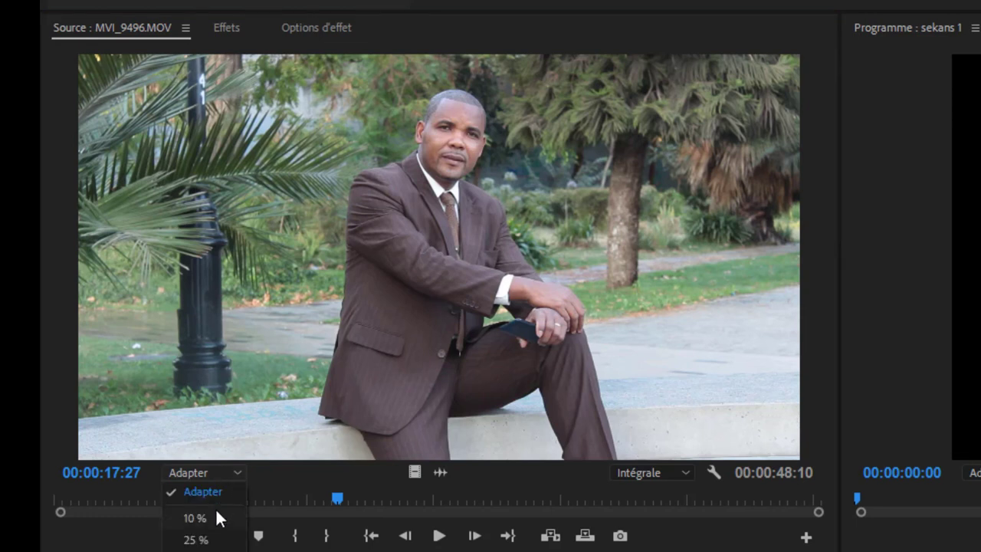
pyautogui.click(215, 509)
pyautogui.click(231, 463)
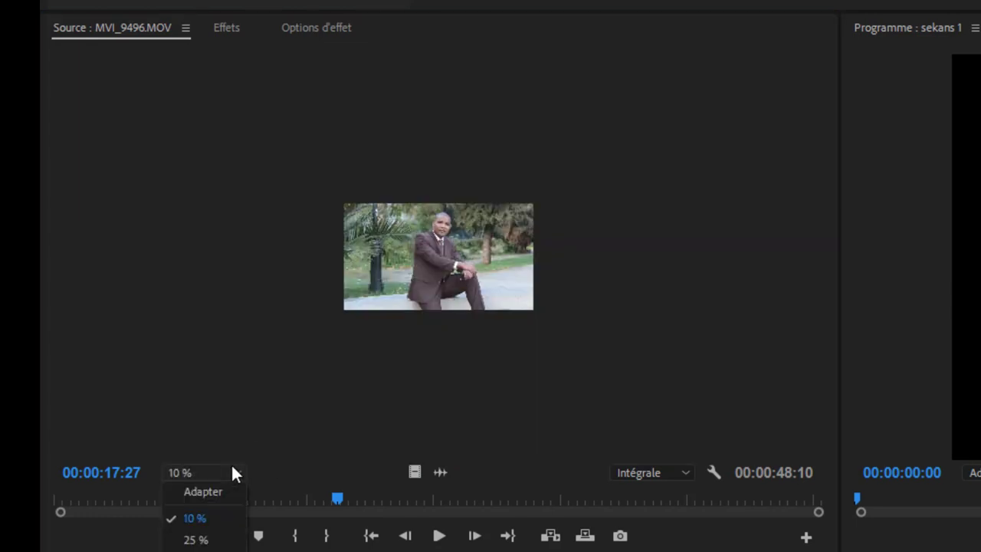
pyautogui.click(216, 551)
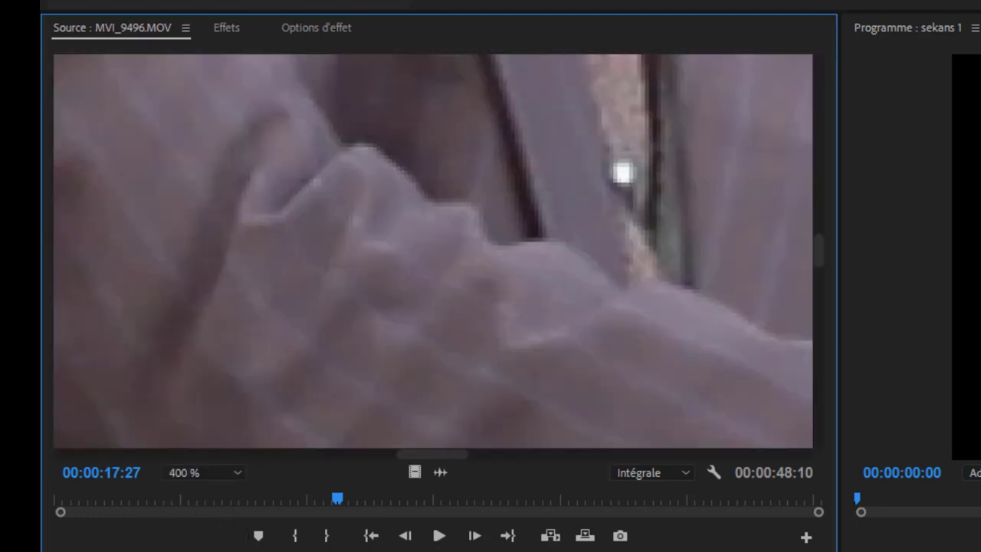
pyautogui.click(242, 471)
pyautogui.click(203, 492)
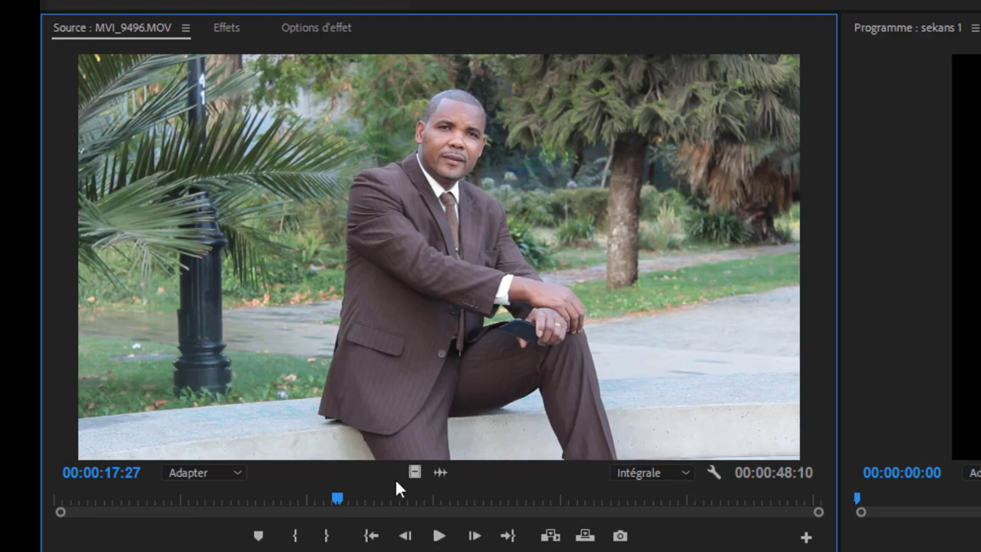
# Try the 1/2 and 1/4 playback resolutions in the source monitor and restore Intégrale.
pyautogui.click(636, 472)
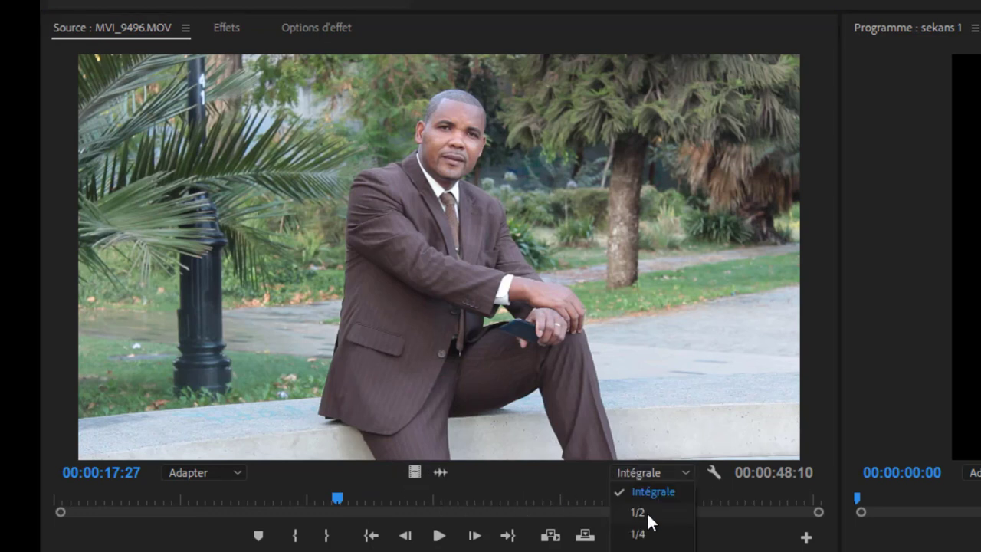
pyautogui.click(647, 511)
pyautogui.click(644, 473)
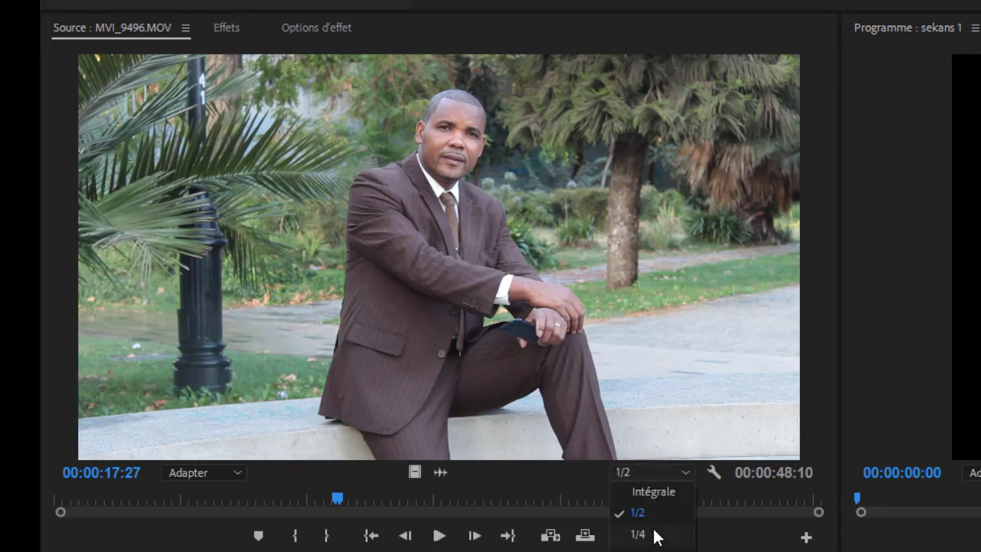
pyautogui.click(653, 531)
pyautogui.click(627, 473)
pyautogui.click(636, 487)
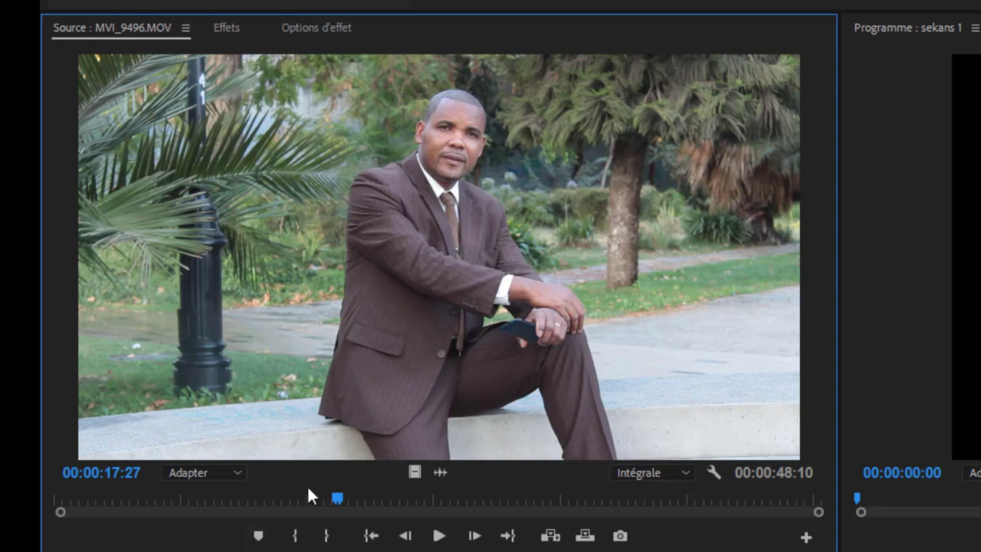
# Try adding a marker at 00:00:17:27 on the source clip and undo it.
pyautogui.click(258, 535)
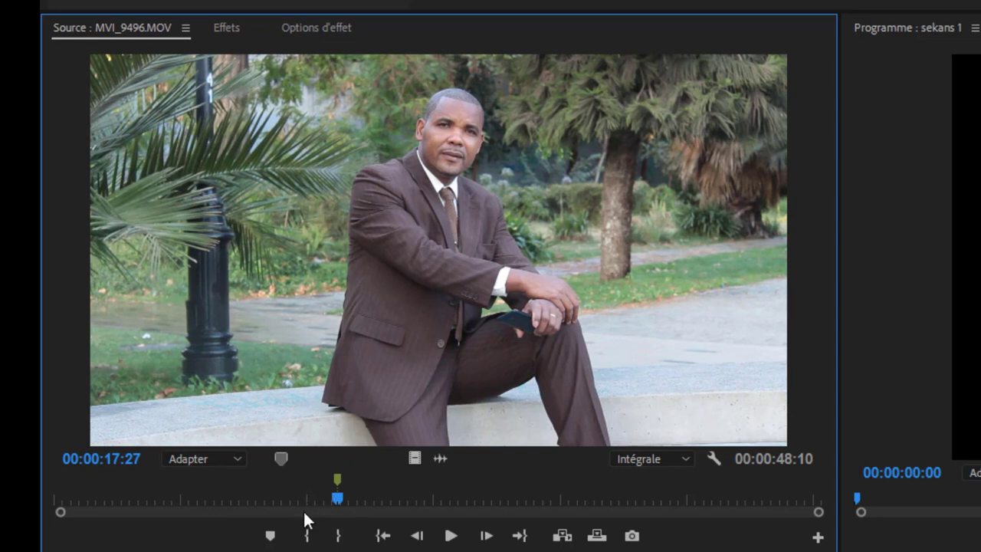
pyautogui.hotkey('ctrl', 'z')
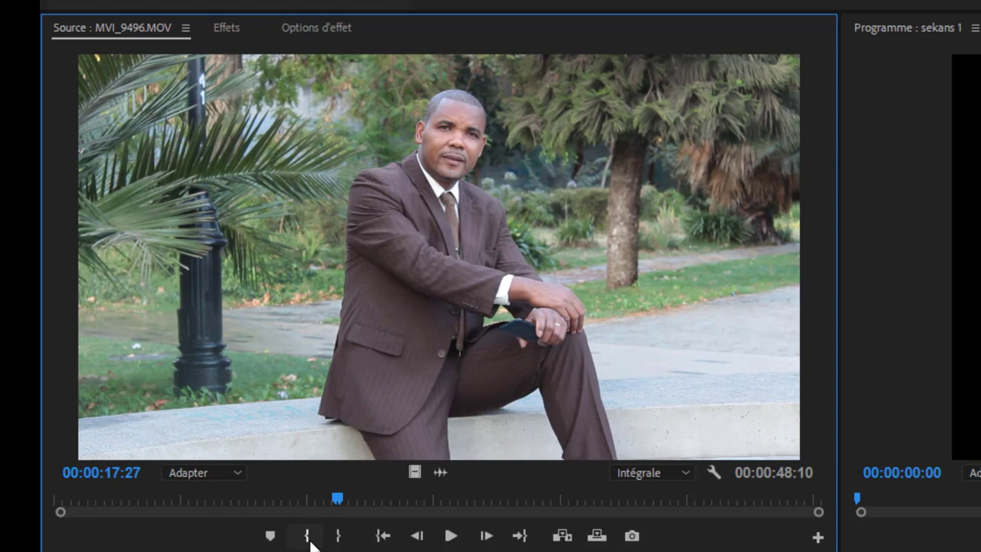
# Mark the source clip's In point at 00:00:12:18 and its Out point at 00:00:18:25.
pyautogui.moveTo(338, 498); pyautogui.dragTo(255, 498)
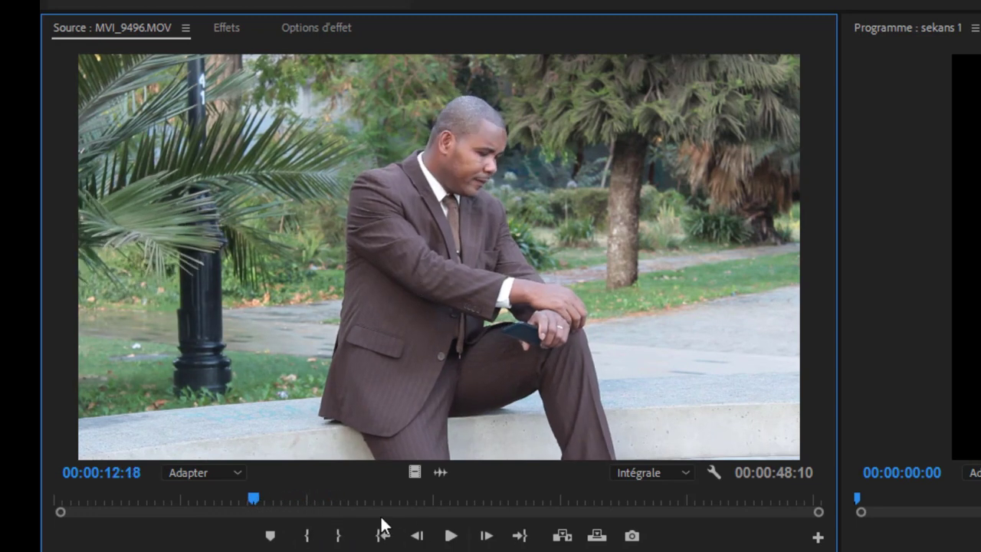
pyautogui.click(304, 537)
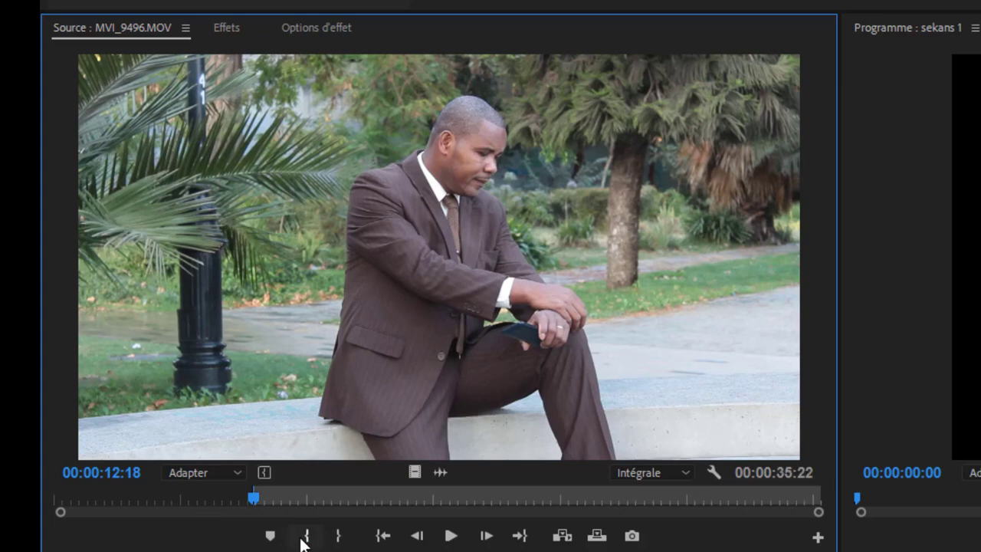
pyautogui.moveTo(254, 498); pyautogui.dragTo(353, 500)
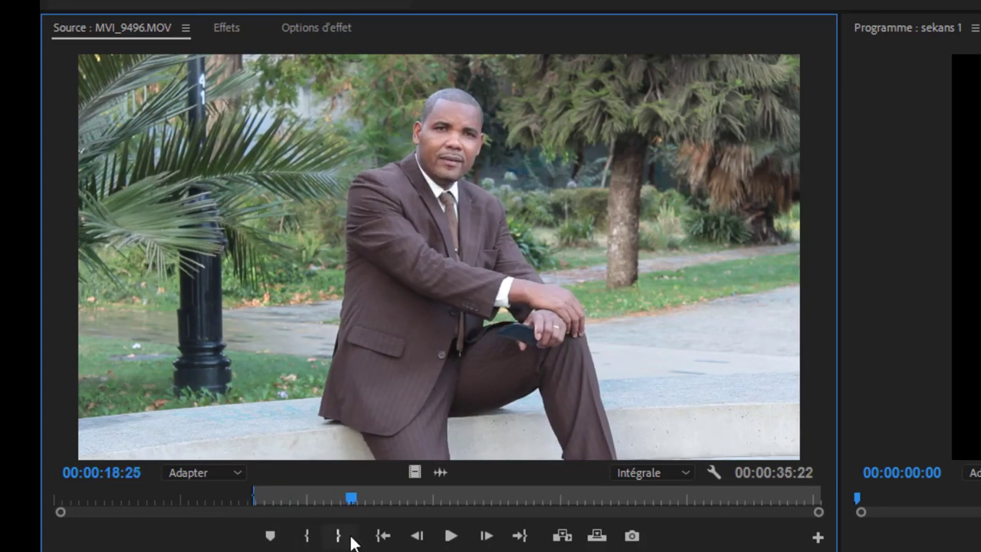
pyautogui.click(338, 535)
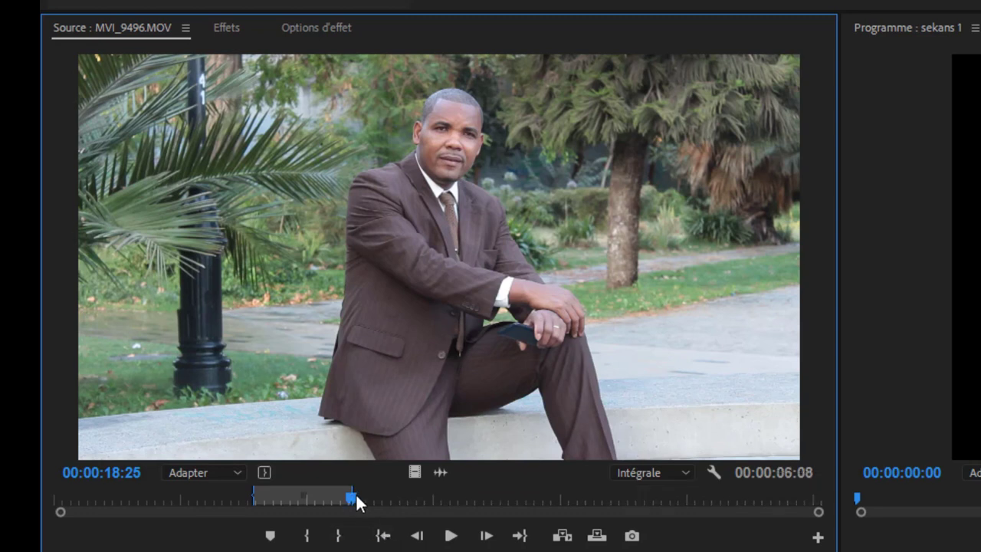
# Return the source playhead from 00:00:24:28 to the In point, and step back frame by frame from a spot past the Out point.
pyautogui.moveTo(353, 496); pyautogui.dragTo(448, 497)
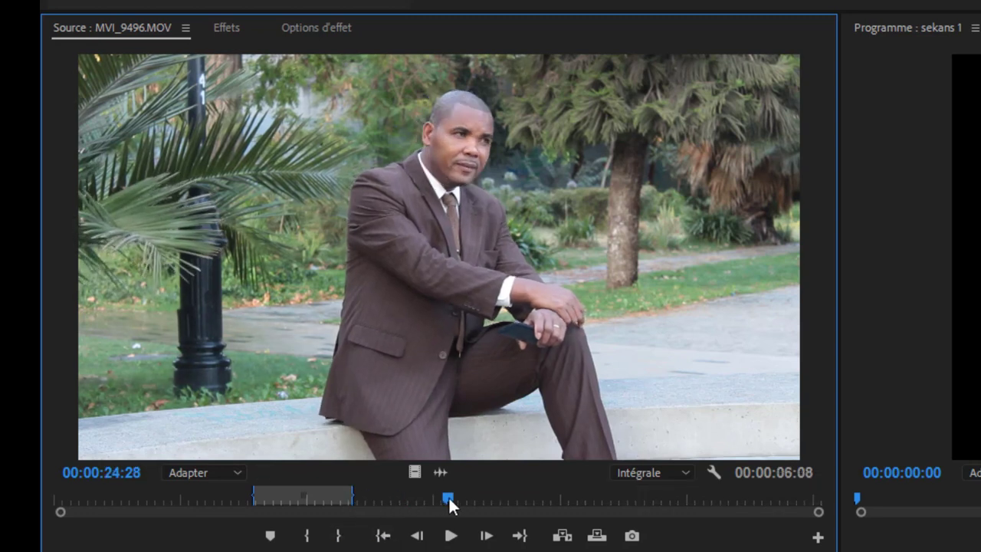
pyautogui.click(383, 539)
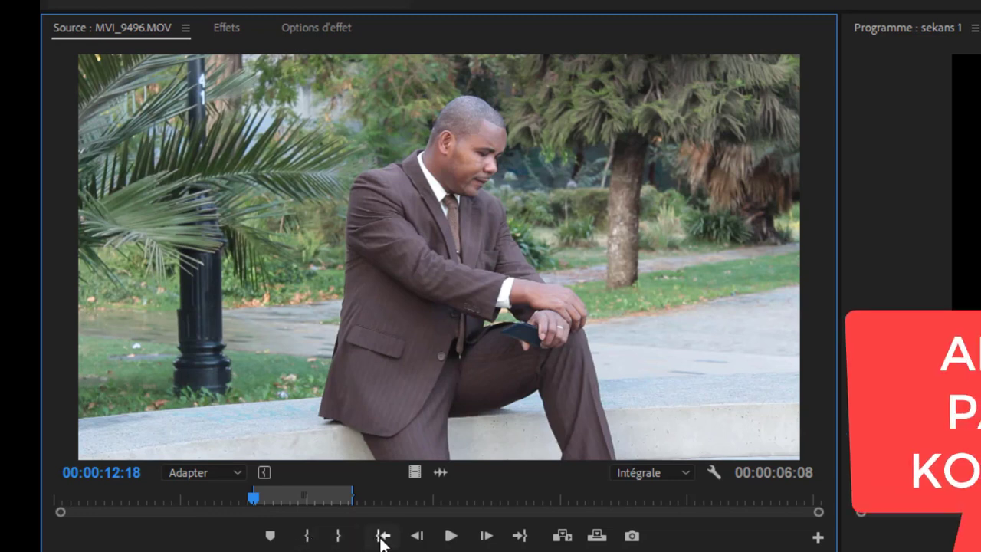
pyautogui.click(396, 501)
pyautogui.click(418, 537)
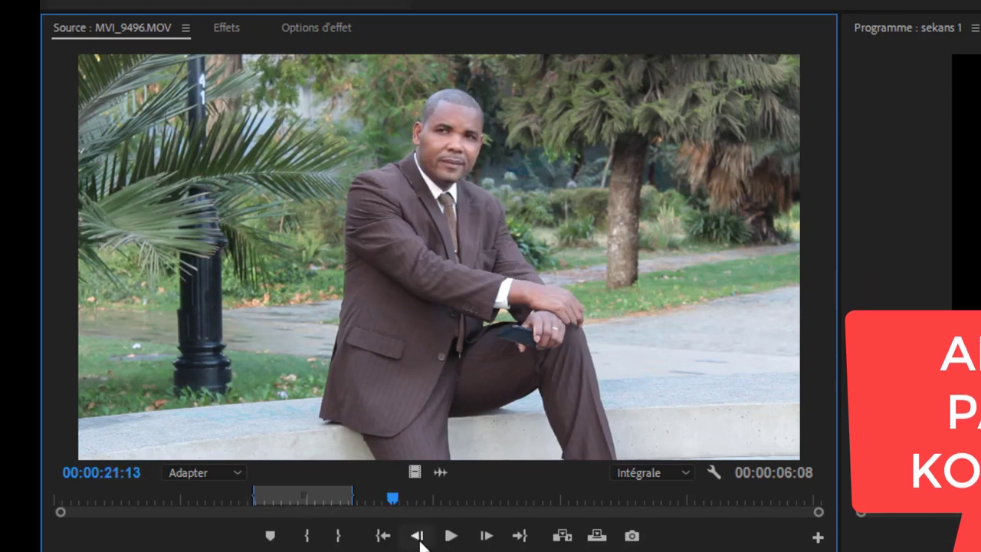
pyautogui.click(418, 537)
pyautogui.click(417, 537)
# Play the source clip briefly, stop at 00:00:22:13 and step forward two frames.
pyautogui.click(457, 536)
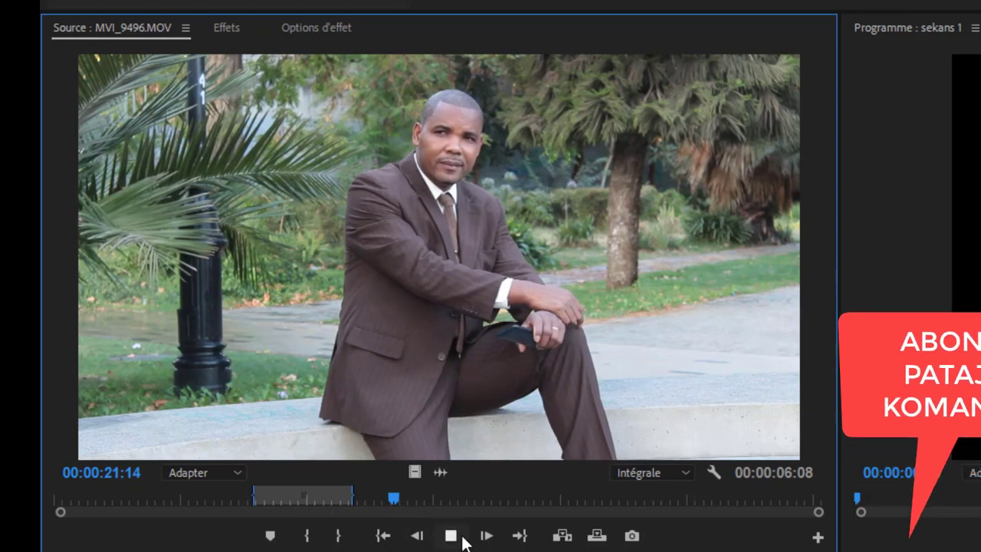
pyautogui.click(456, 539)
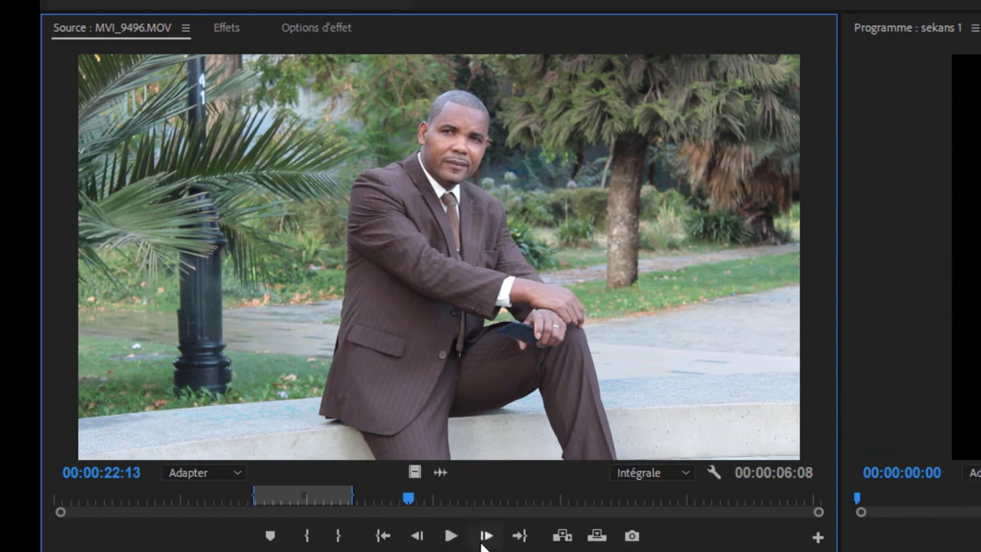
pyautogui.click(486, 536)
pyautogui.click(486, 536)
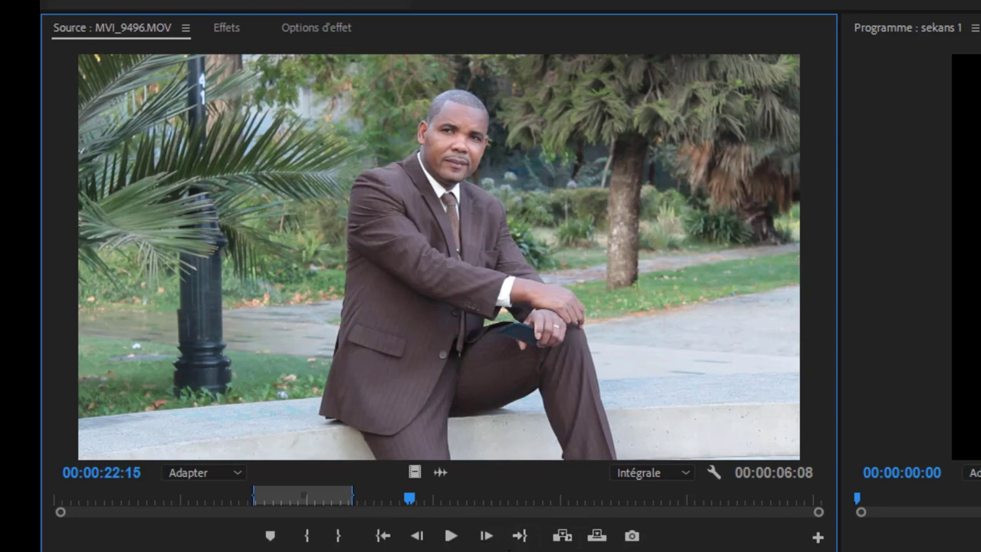
# Jump the source playhead between the Out and In points from various clip positions, ending at the In point.
pyautogui.click(519, 536)
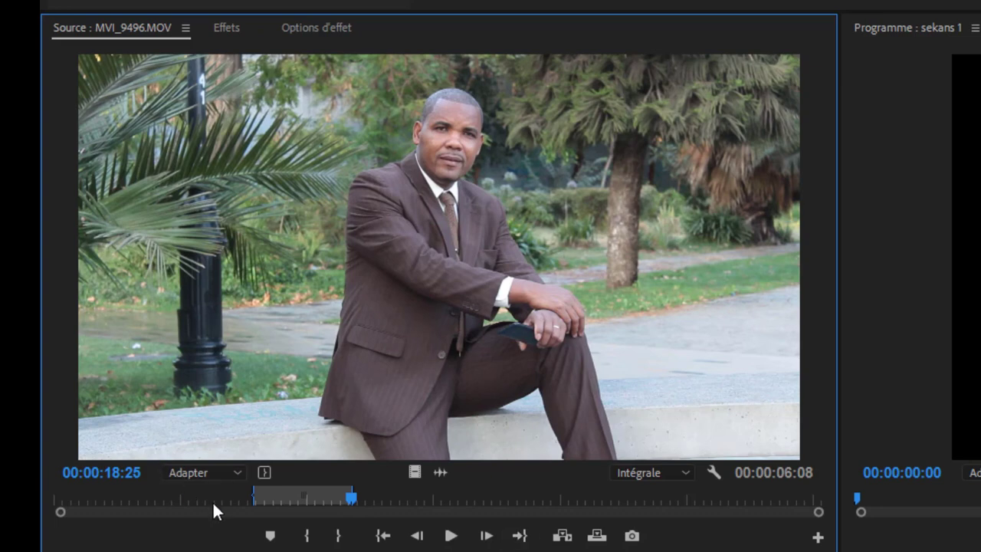
pyautogui.click(382, 535)
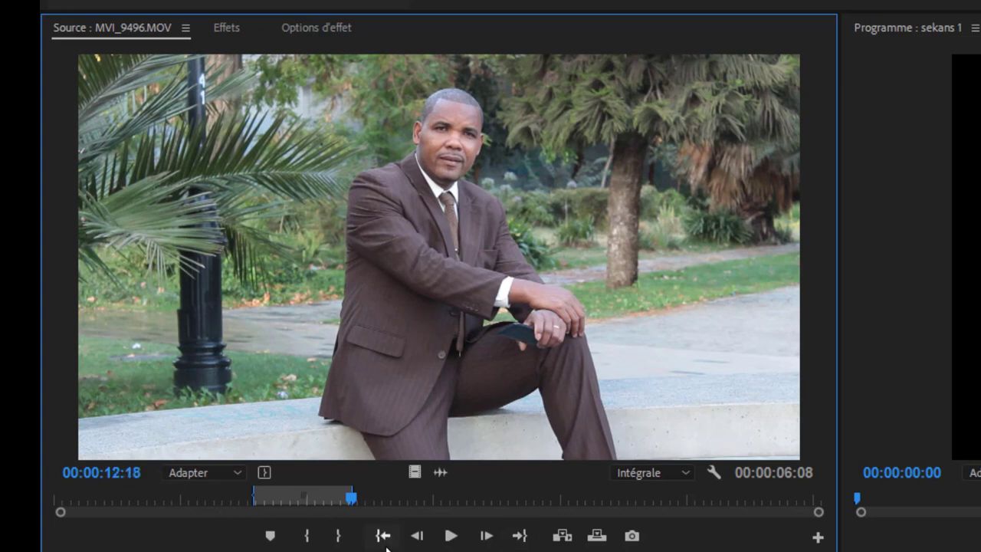
pyautogui.click(64, 497)
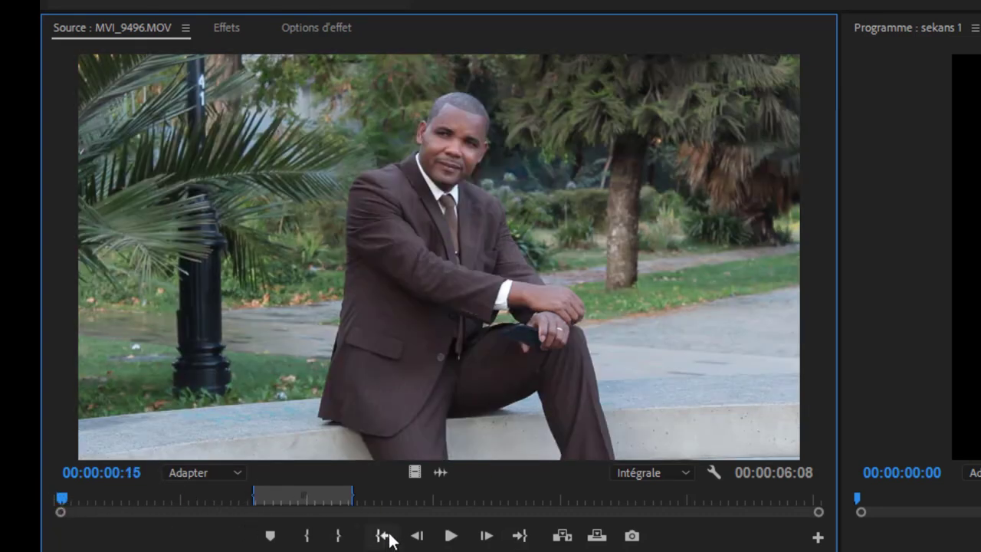
pyautogui.click(519, 535)
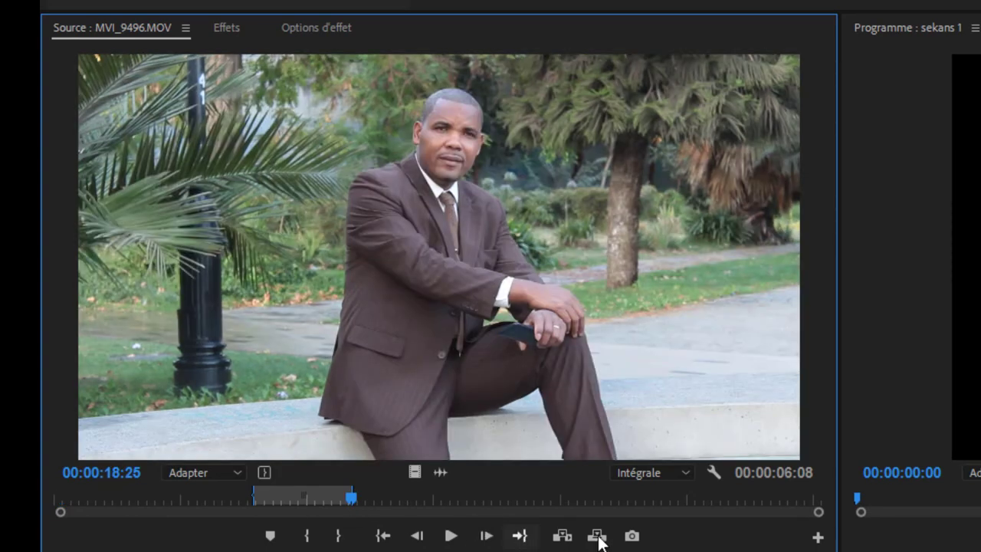
pyautogui.click(817, 498)
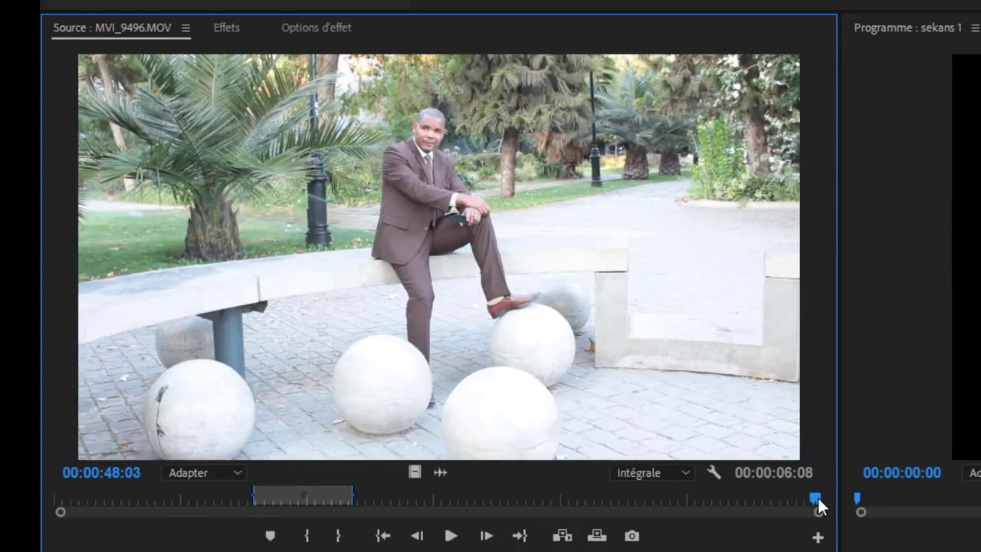
pyautogui.click(383, 536)
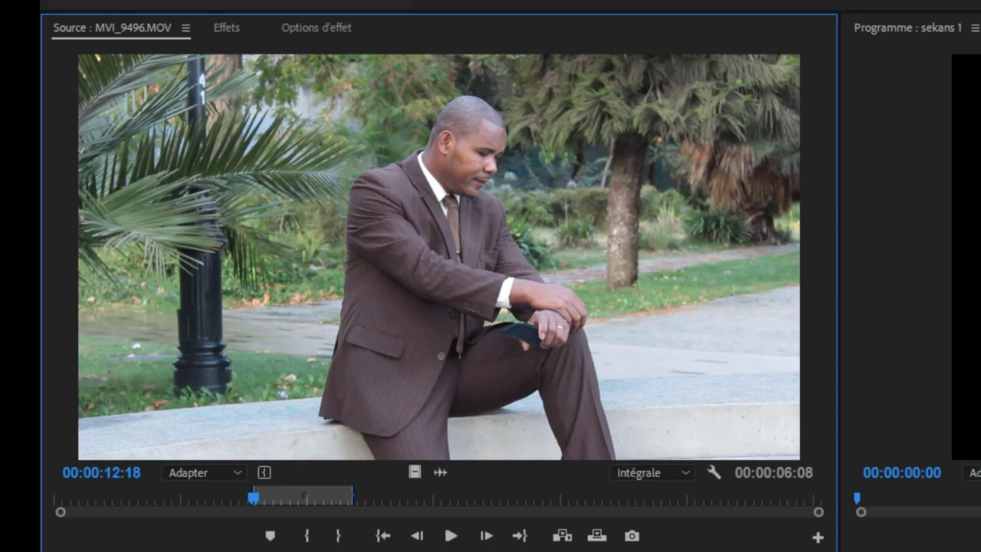
# Export the frame at 00:00:12:18 as a BMP still to F:\pasteur and import it into the project.
pyautogui.click(630, 535)
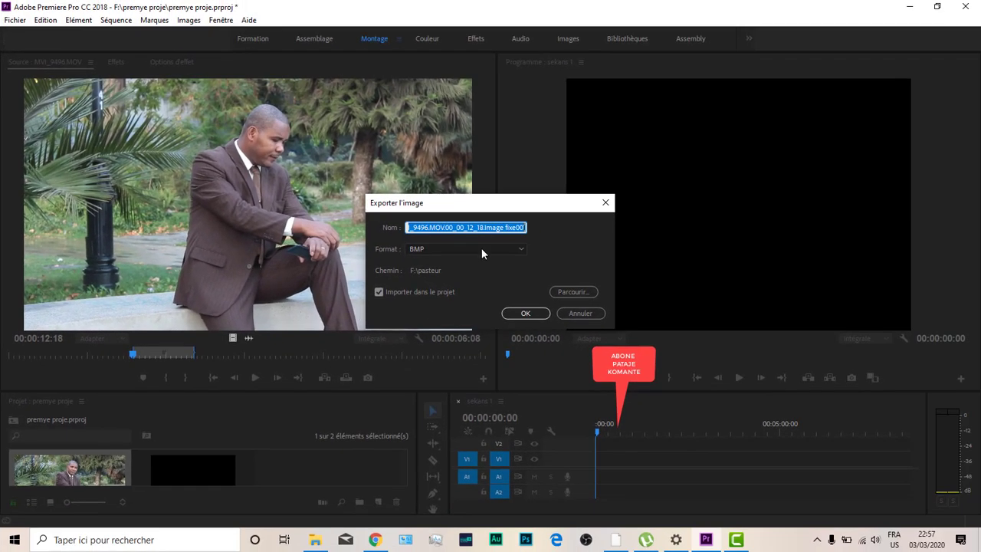
pyautogui.click(481, 249)
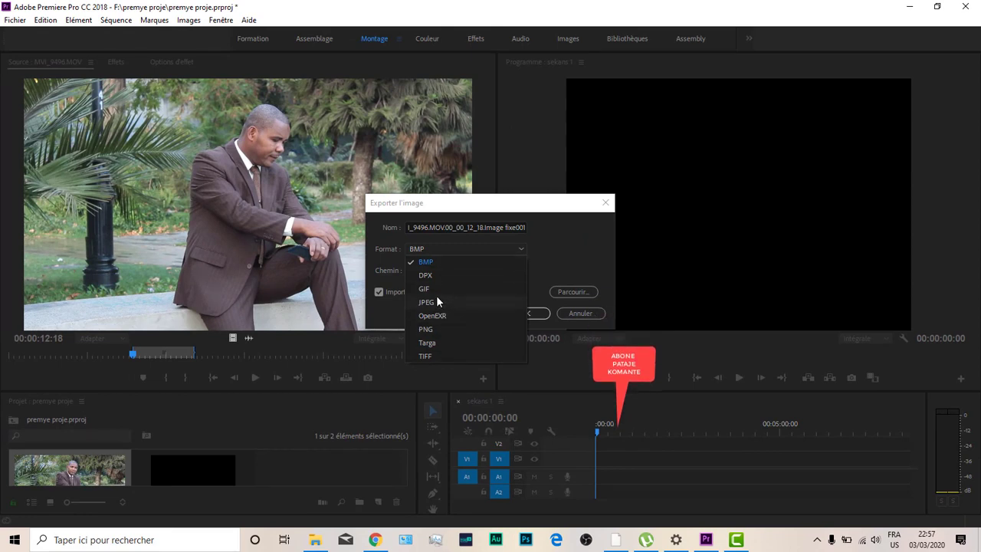
pyautogui.click(538, 249)
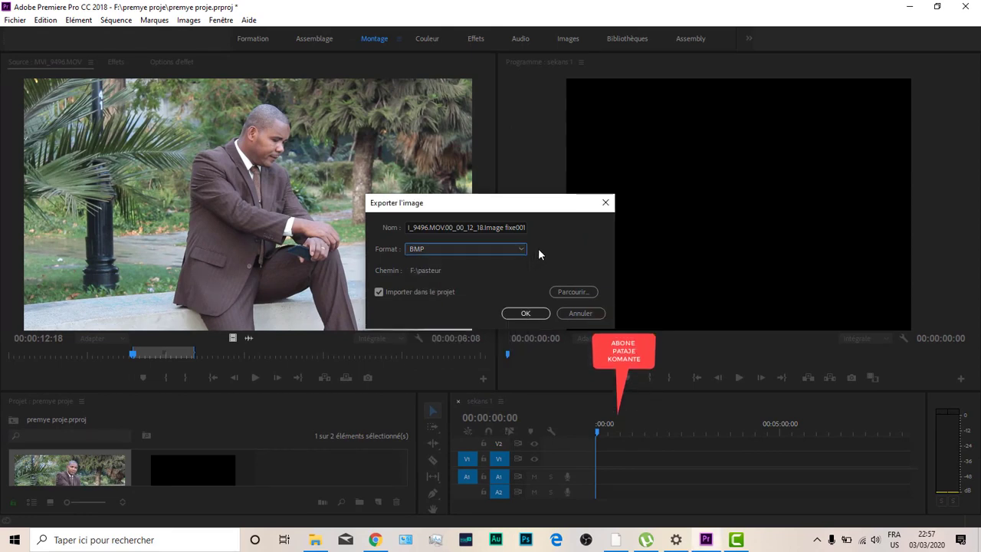
pyautogui.click(526, 313)
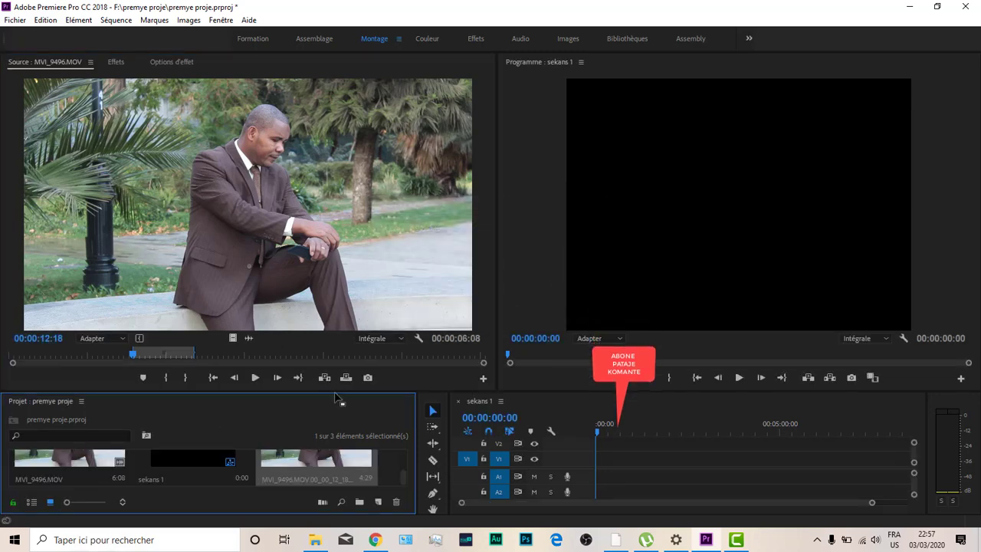
# Enlarge the monitor area further, and open the source monitor's button editor to view the available buttons before cancelling it.
pyautogui.moveTo(335, 392); pyautogui.dragTo(329, 431)
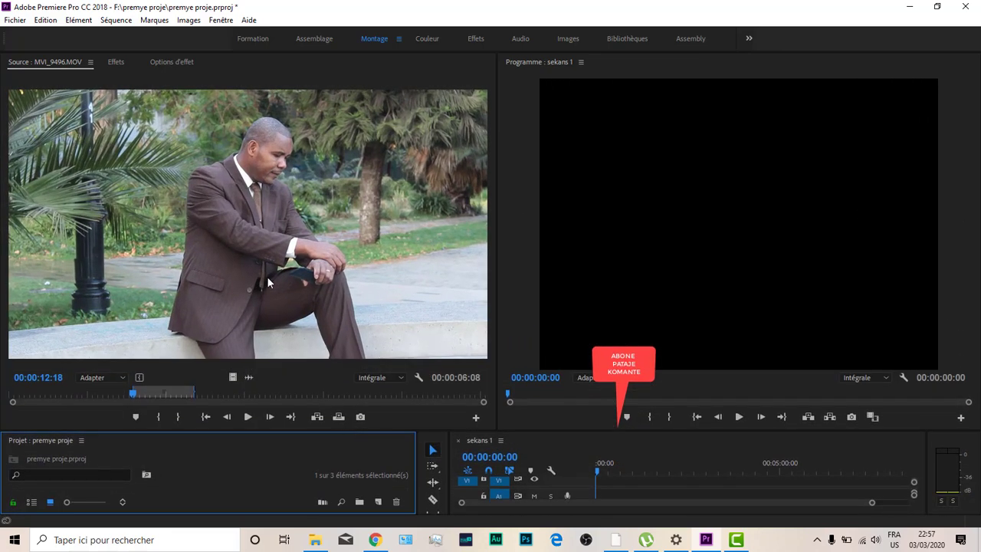
pyautogui.click(476, 418)
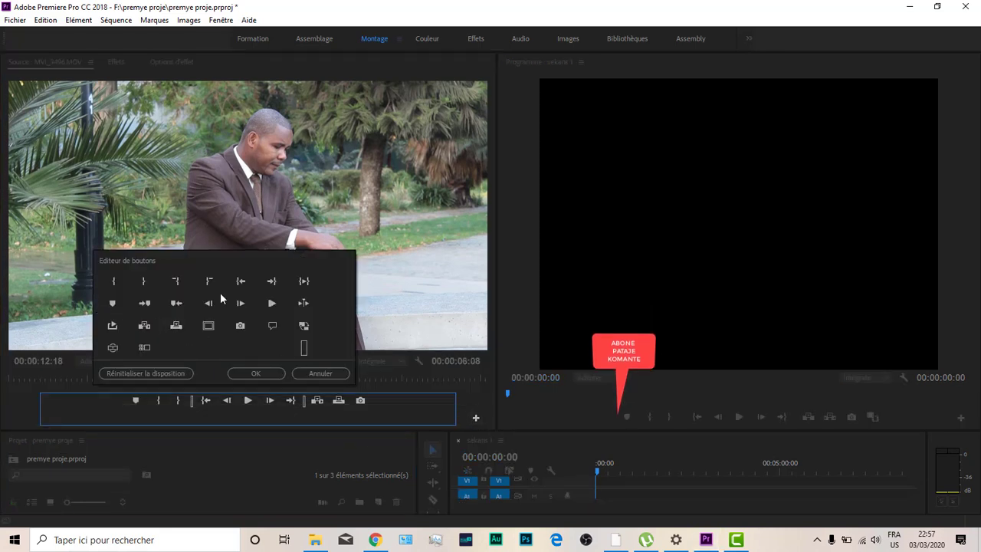
pyautogui.click(306, 373)
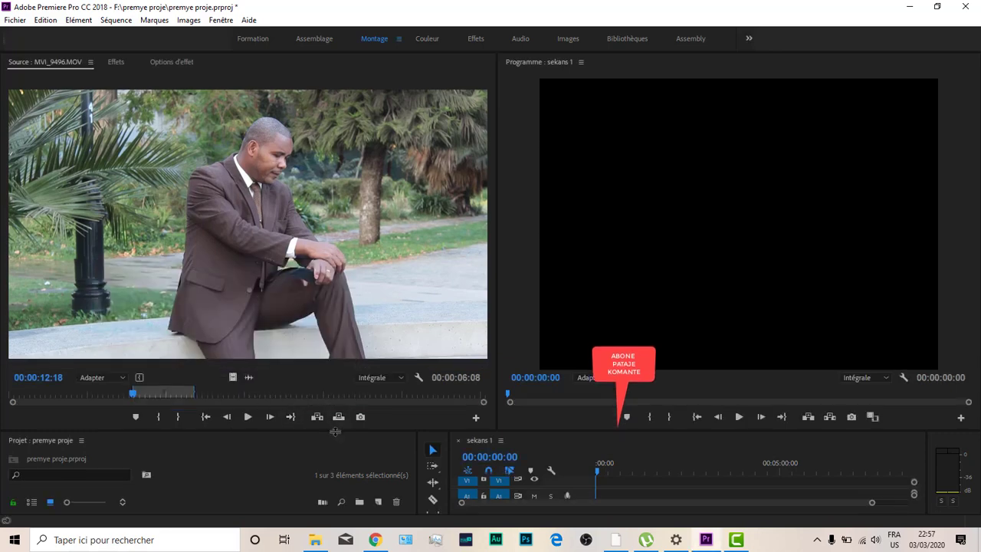
# Move the In point of MVI_9496.MOV back to 00:00:08:22 and pull its Out point slightly earlier, for a marked range of 00:00:09:24.
pyautogui.moveTo(334, 427); pyautogui.dragTo(333, 305)
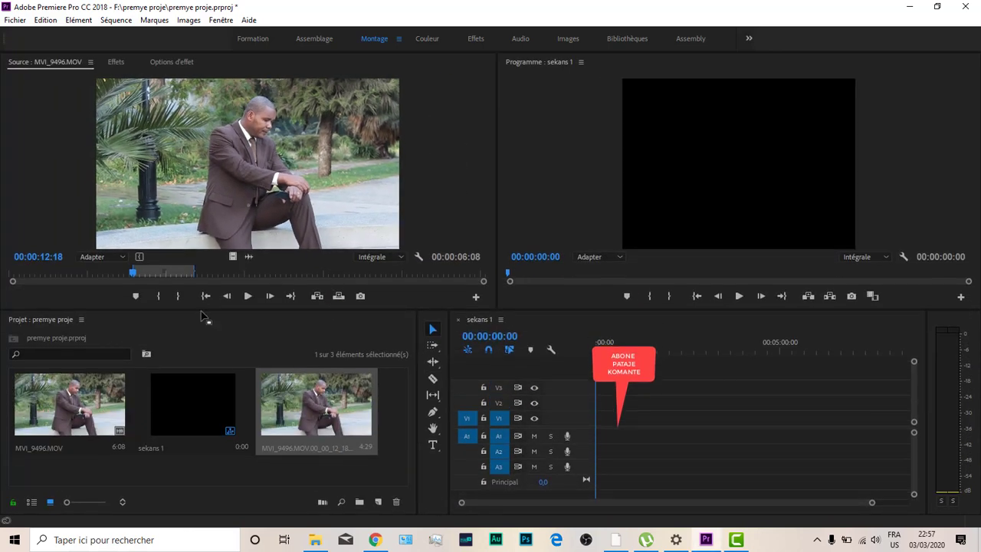
pyautogui.moveTo(482, 283); pyautogui.dragTo(526, 284)
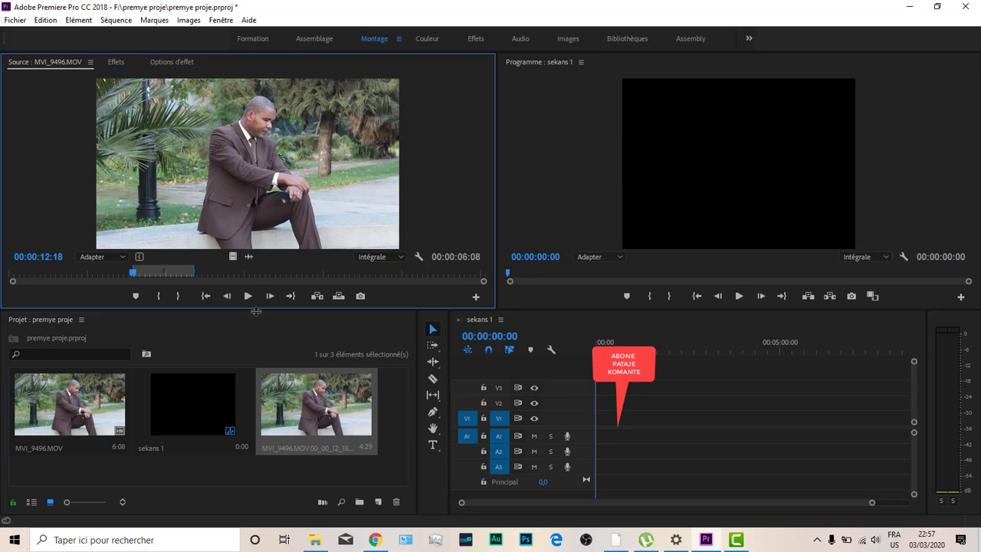
pyautogui.moveTo(256, 311); pyautogui.dragTo(222, 414)
pyautogui.moveTo(126, 378); pyautogui.dragTo(105, 378)
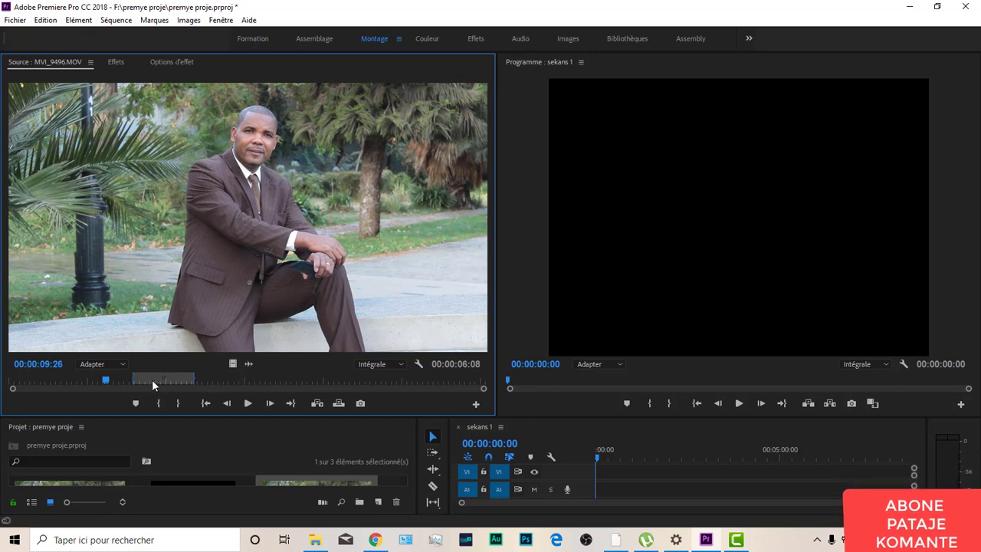
pyautogui.moveTo(111, 383)
pyautogui.mouseDown()
pyautogui.moveTo(132, 389)
pyautogui.moveTo(93, 384)
pyautogui.mouseUp()
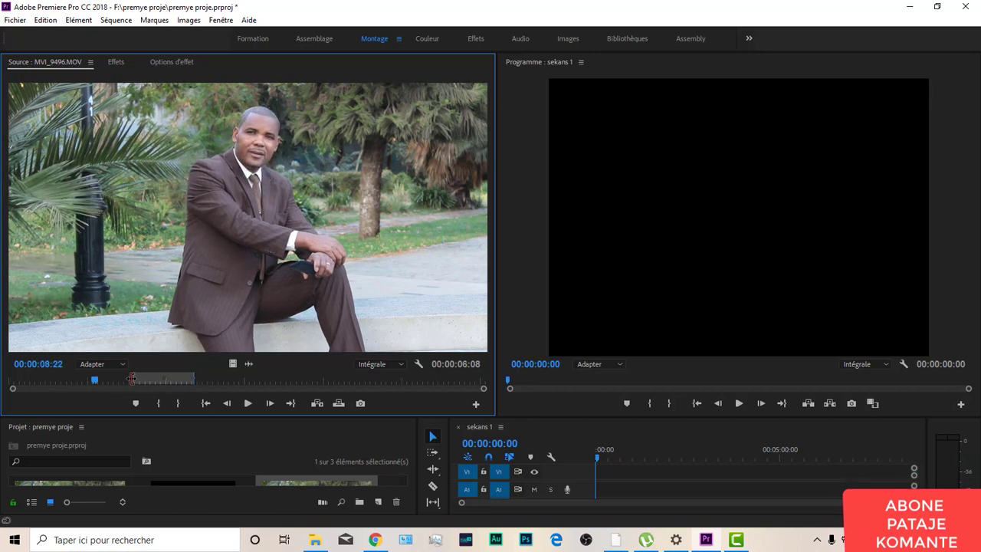
pyautogui.moveTo(133, 377); pyautogui.dragTo(92, 378)
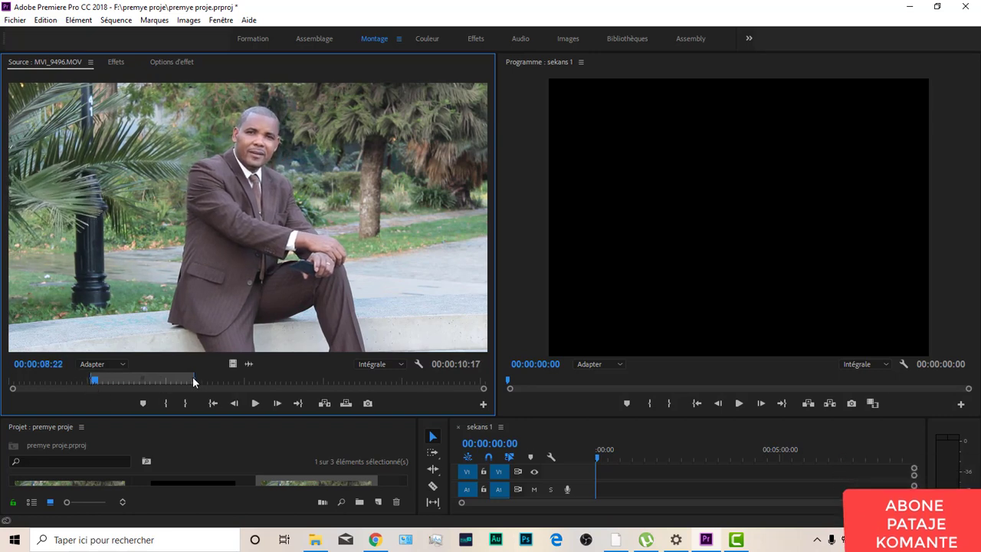
pyautogui.moveTo(194, 377)
pyautogui.mouseDown()
pyautogui.moveTo(222, 380)
pyautogui.moveTo(230, 392)
pyautogui.moveTo(185, 394)
pyautogui.mouseUp()
# Place only the video of the marked MVI_9496.MOV range on V1 at the start of sekans 1, changing the sequence settings to match the clip.
pyautogui.moveTo(284, 416); pyautogui.dragTo(281, 346)
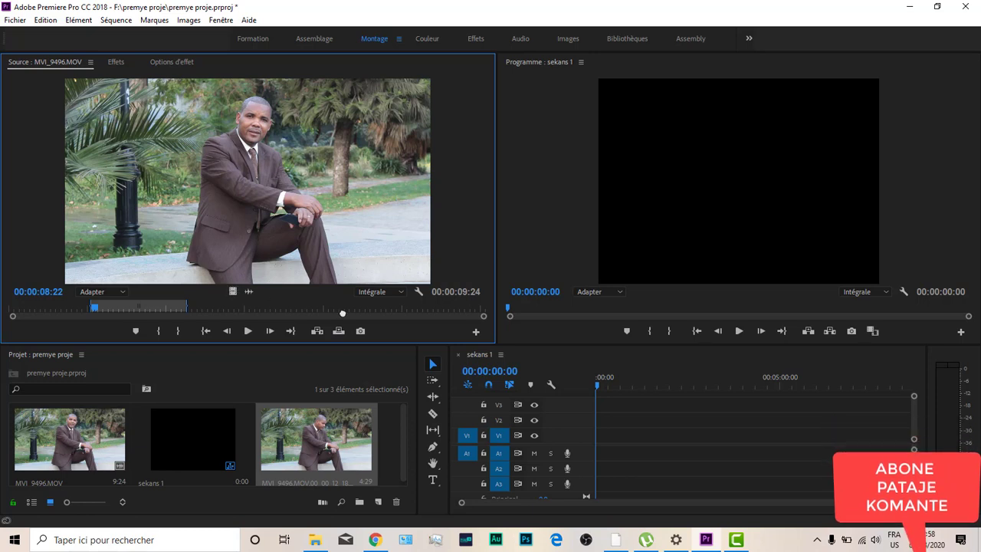
pyautogui.moveTo(488, 357); pyautogui.dragTo(609, 444)
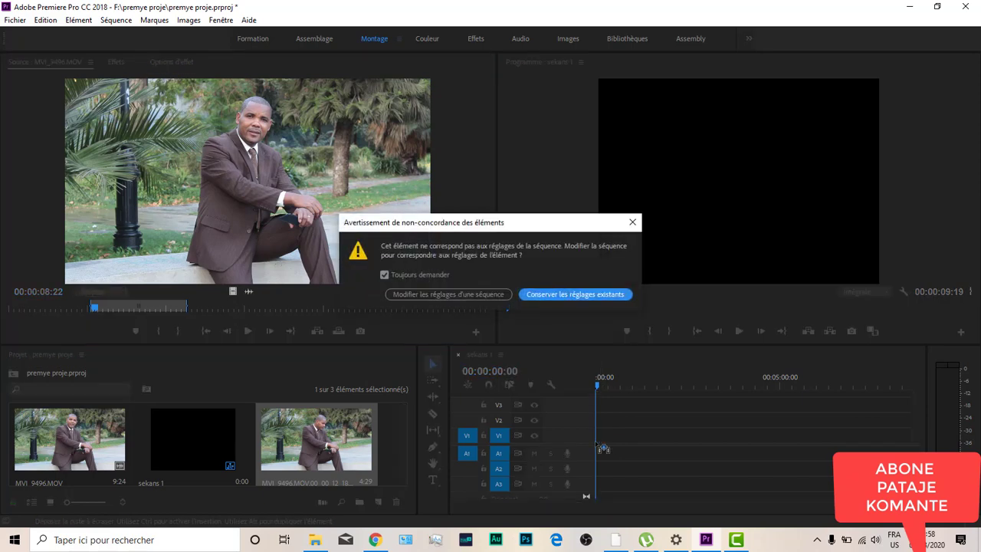
pyautogui.click(476, 293)
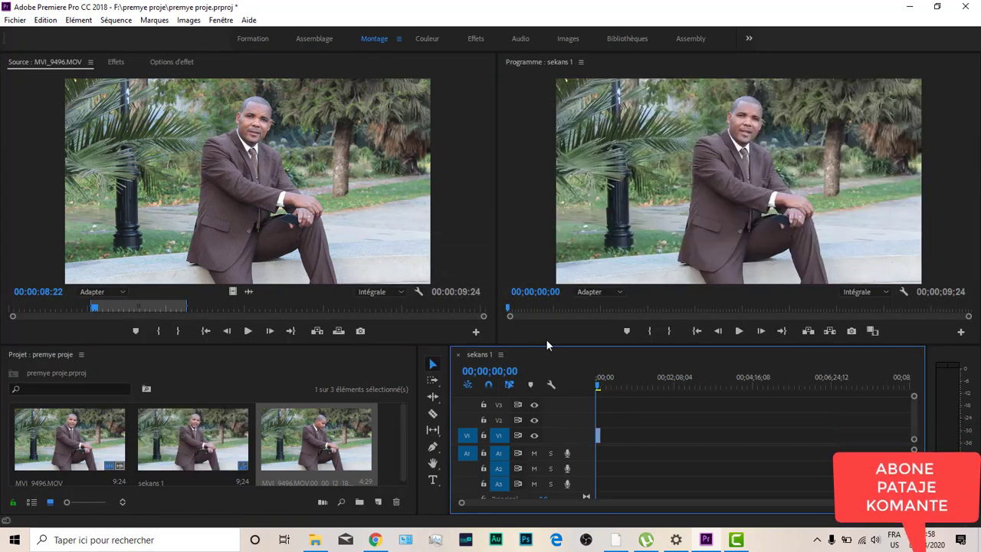
# Enlarge the timeline area, and lock and unlock video track V1.
pyautogui.moveTo(546, 342); pyautogui.dragTo(546, 246)
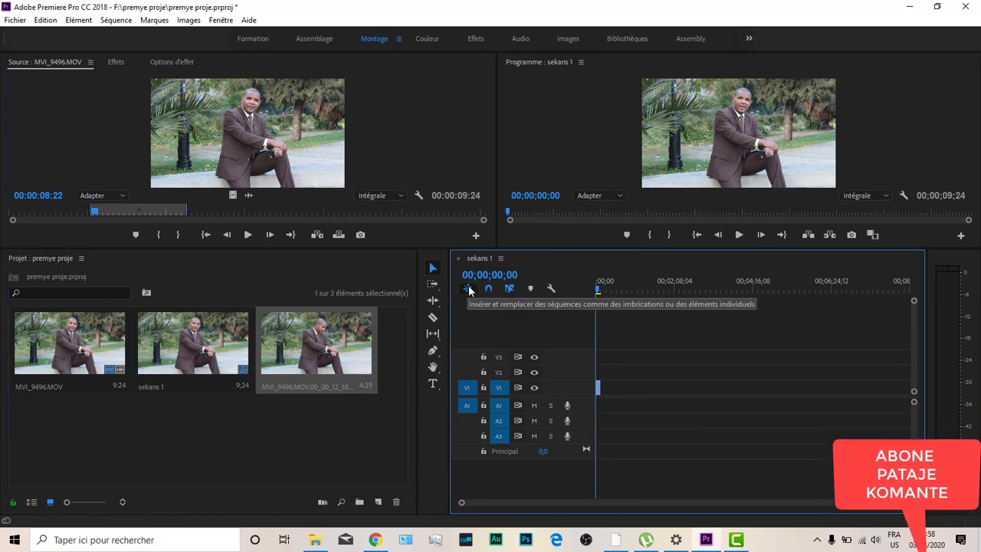
pyautogui.hotkey('ctrl', 's')
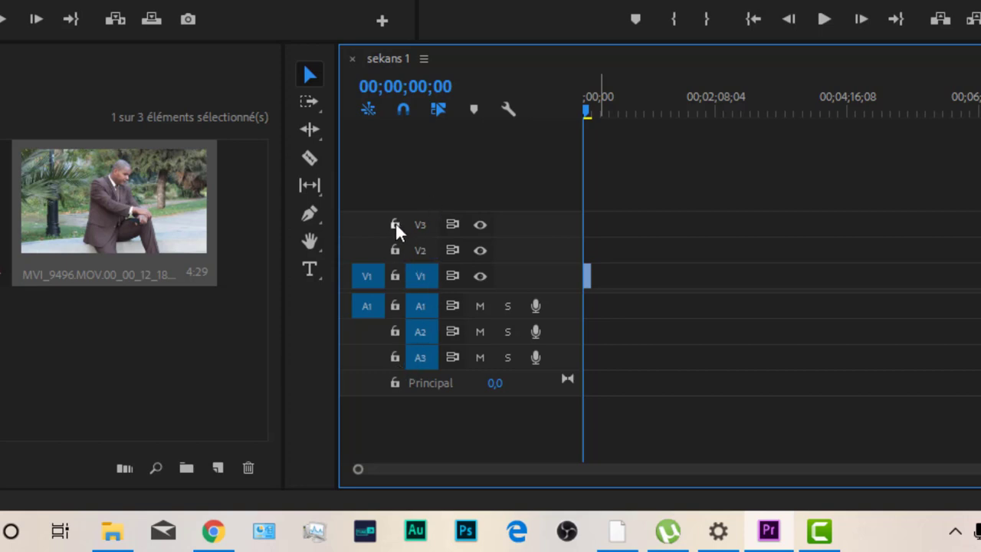
pyautogui.click(395, 275)
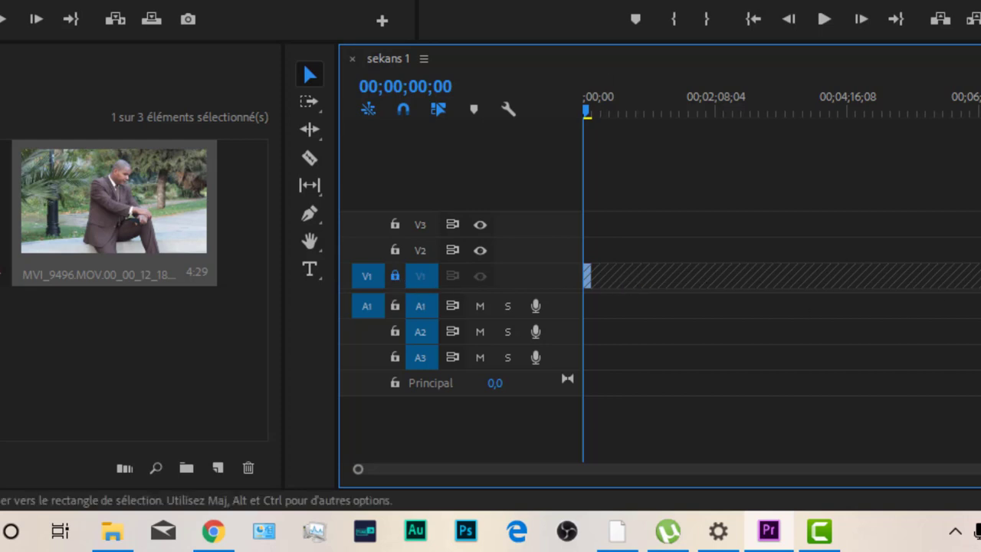
pyautogui.click(397, 276)
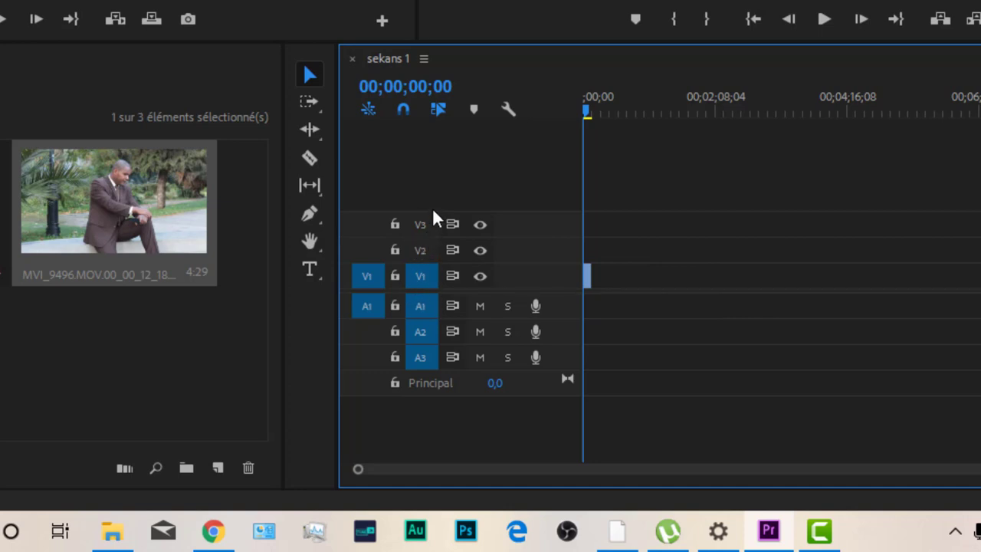
# Toggle the output of video track V1 off and on several times, leaving it visible.
pyautogui.click(480, 225)
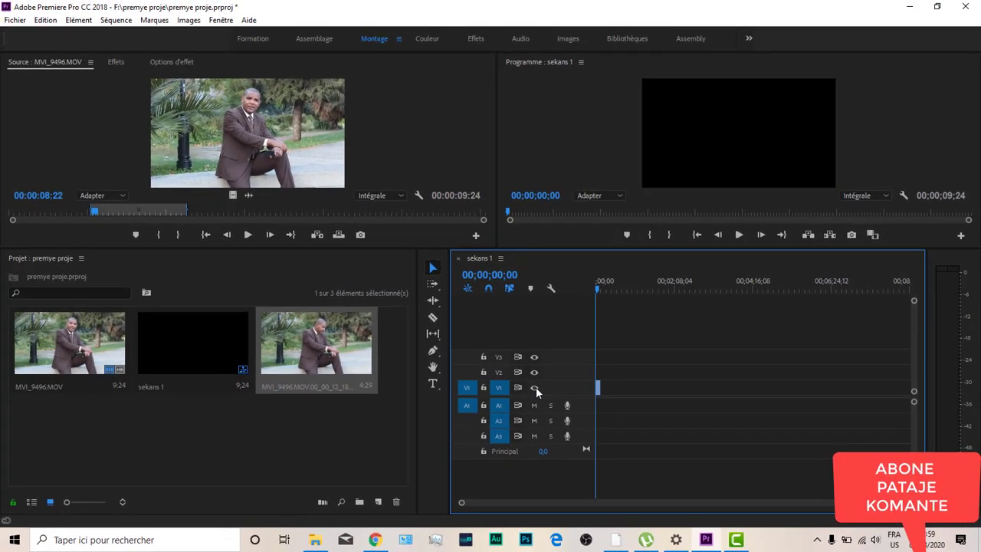
pyautogui.click(535, 387)
pyautogui.click(535, 387)
pyautogui.click(535, 387)
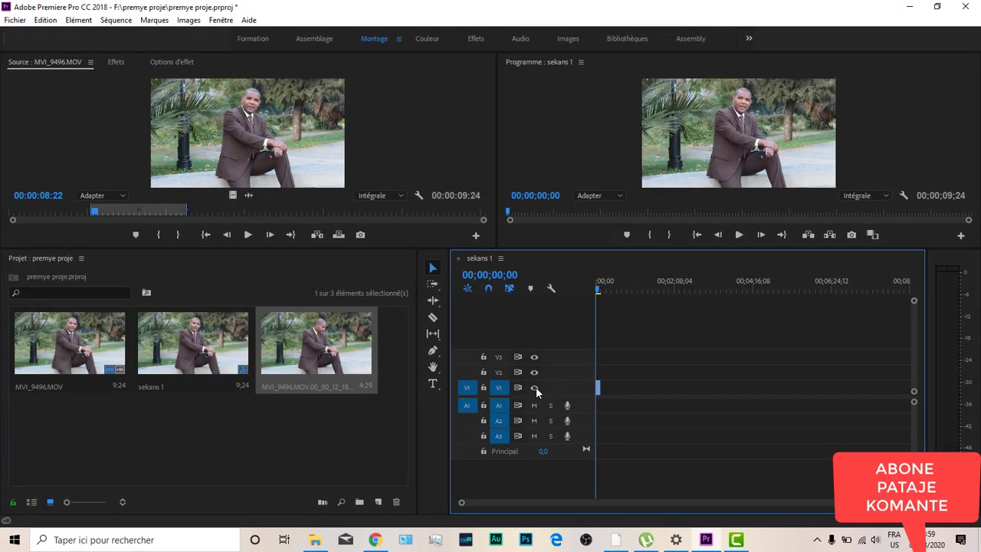
pyautogui.click(535, 387)
pyautogui.click(535, 387)
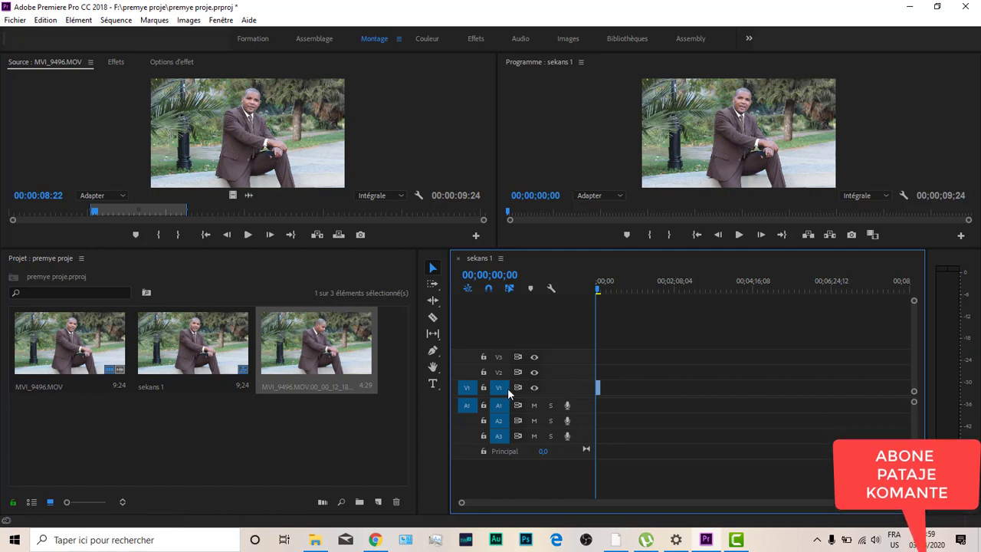
pyautogui.click(535, 387)
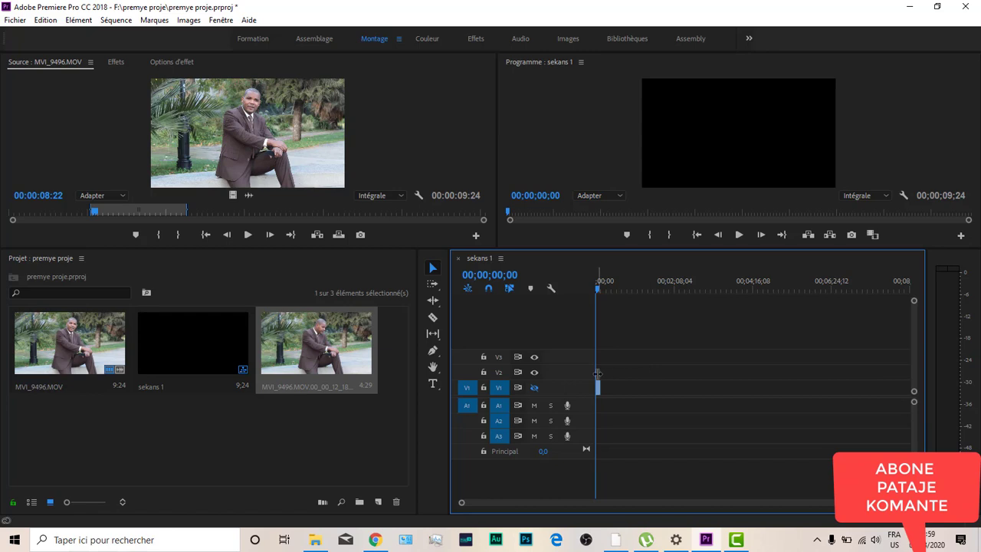
pyautogui.click(533, 389)
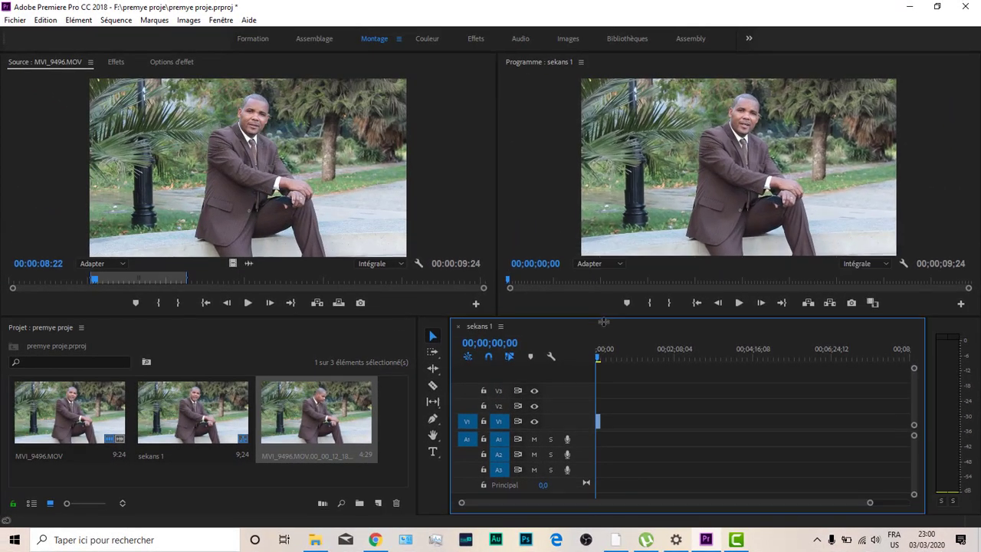
# Place only the audio of the marked MVI_9496.MOV range on track A1 at the sequence start, beneath its video.
pyautogui.moveTo(604, 322); pyautogui.dragTo(607, 291)
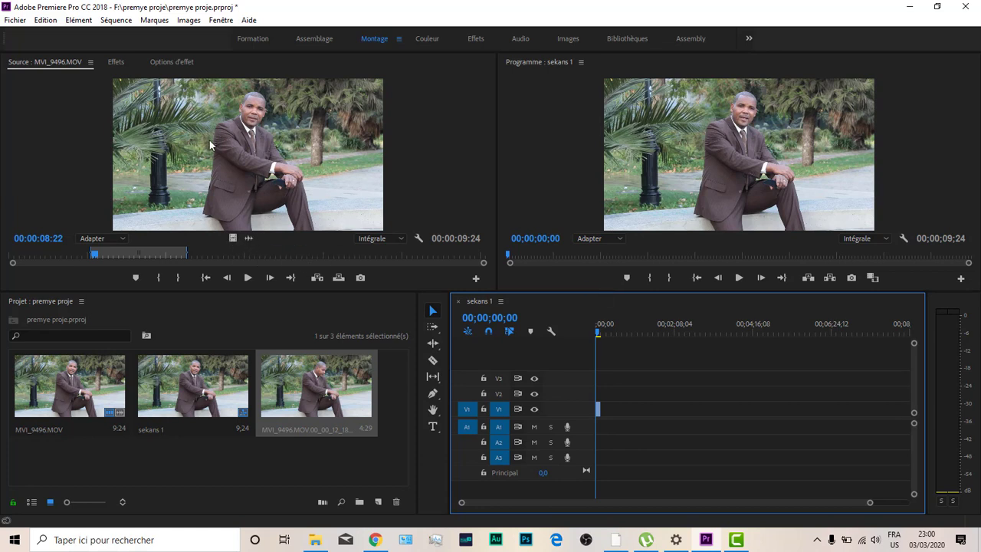
pyautogui.moveTo(249, 238); pyautogui.dragTo(598, 427)
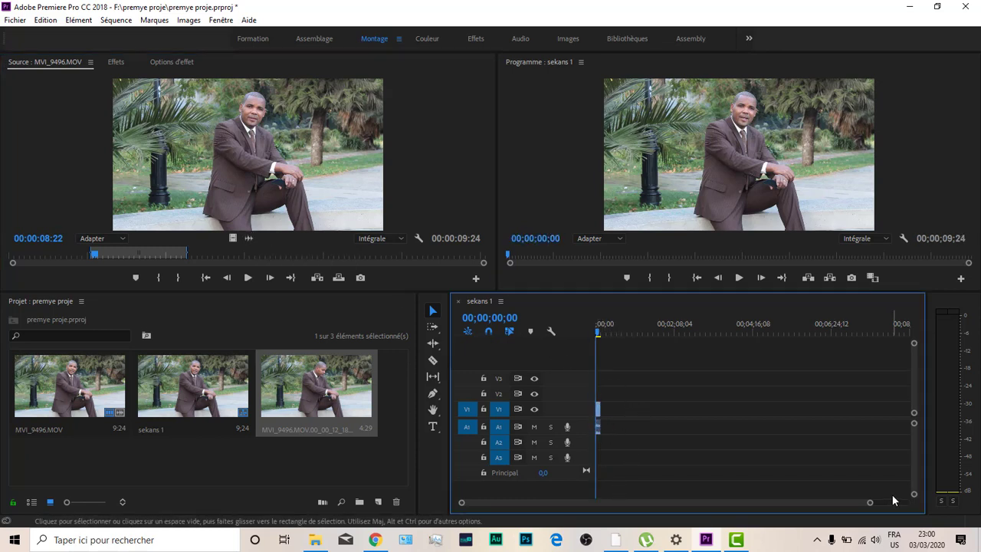
pyautogui.moveTo(874, 503); pyautogui.dragTo(793, 498)
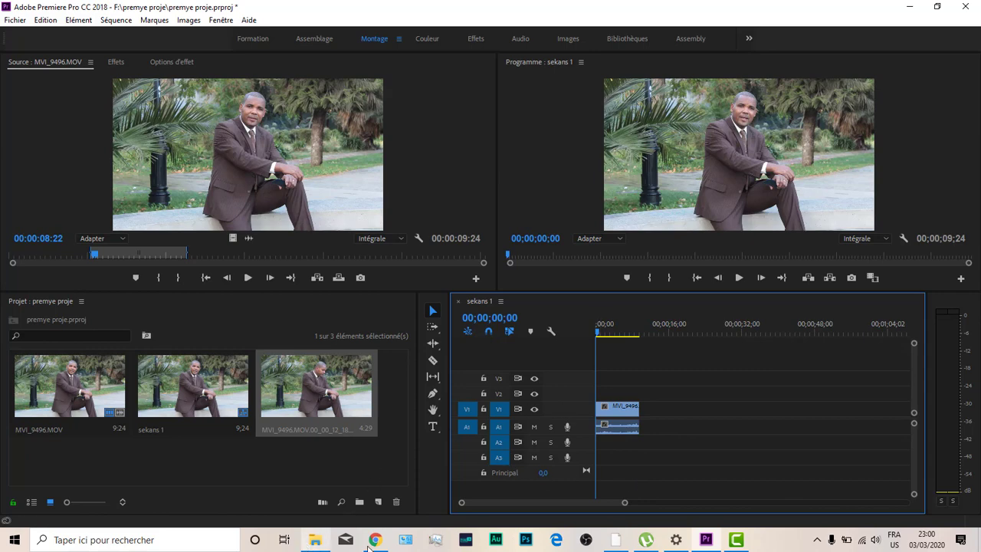
# Import MVI_9681.MOV into the project from the F:\lamour\1 folder.
pyautogui.click(317, 542)
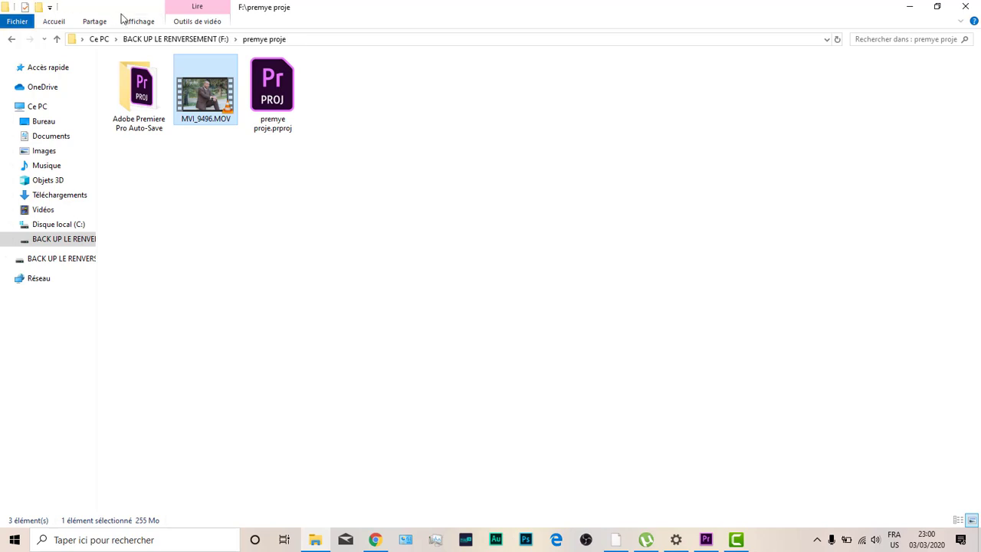
pyautogui.click(164, 39)
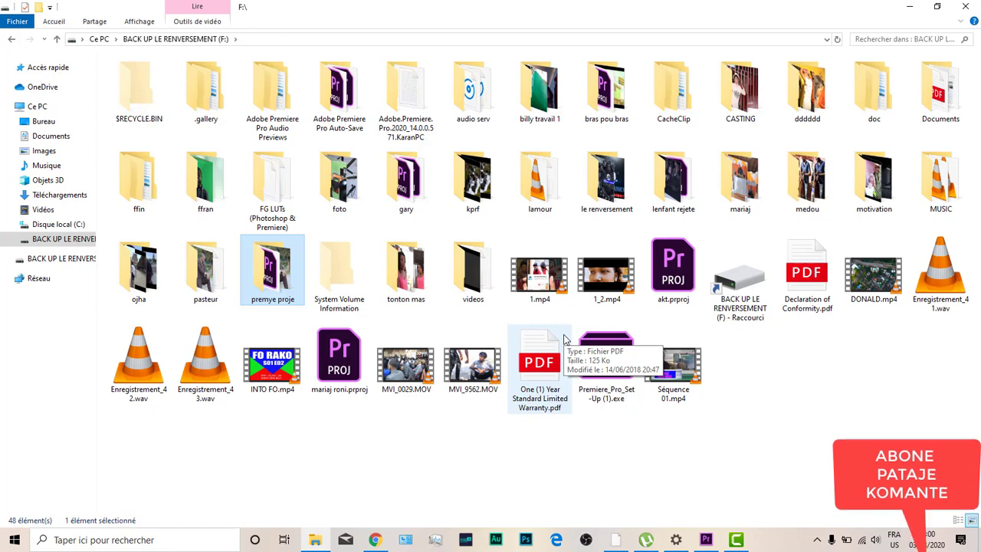
pyautogui.click(544, 193)
pyautogui.doubleClick(544, 193)
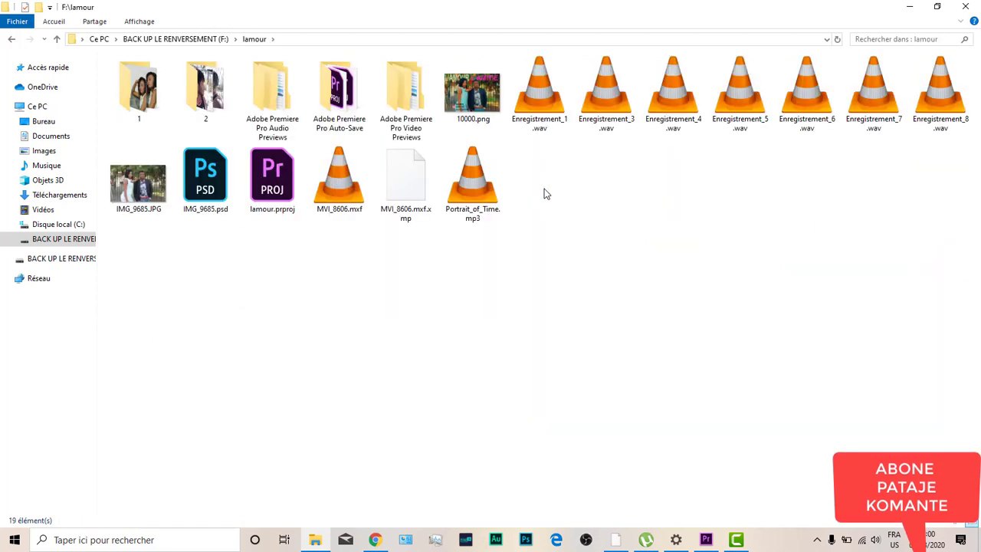
pyautogui.doubleClick(220, 93)
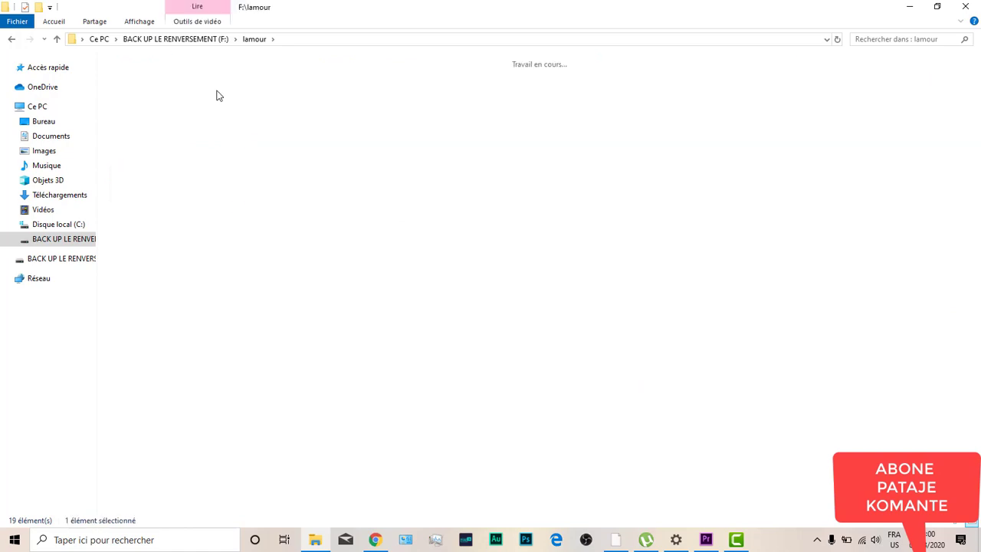
pyautogui.click(254, 40)
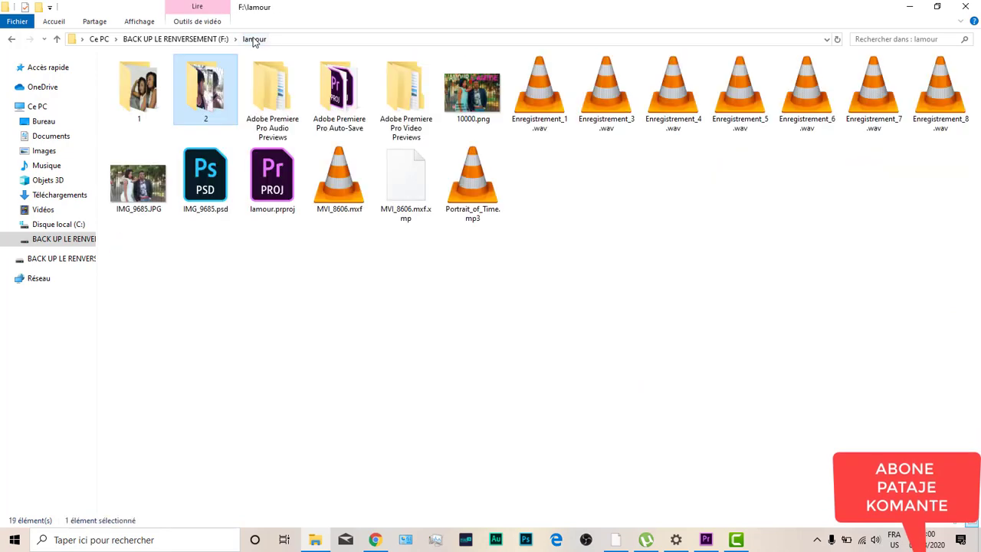
pyautogui.doubleClick(158, 87)
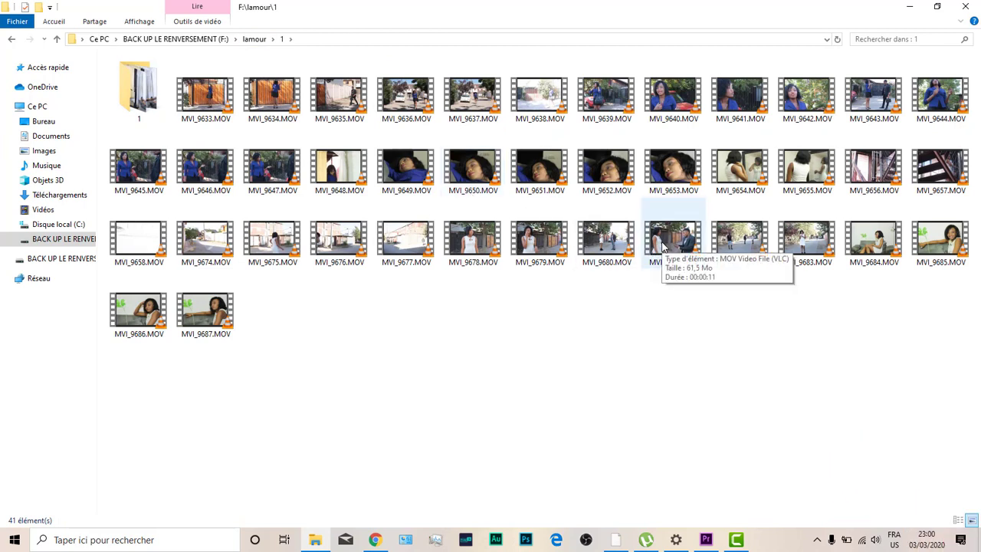
pyautogui.moveTo(669, 243); pyautogui.dragTo(334, 463)
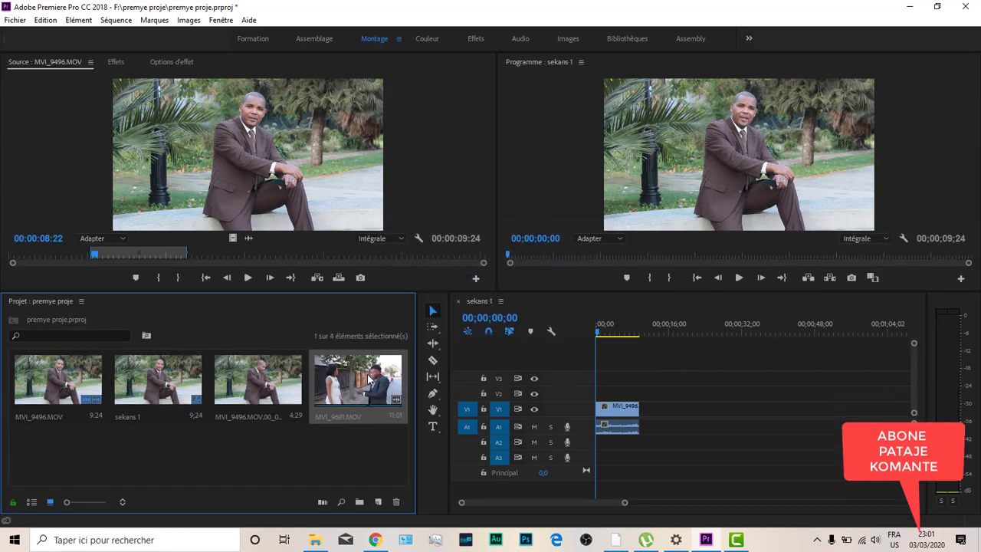
# Load MVI_9681.MOV into the source monitor and delete the MVI_9496.MOV clip from the sekans 1 timeline.
pyautogui.doubleClick(368, 379)
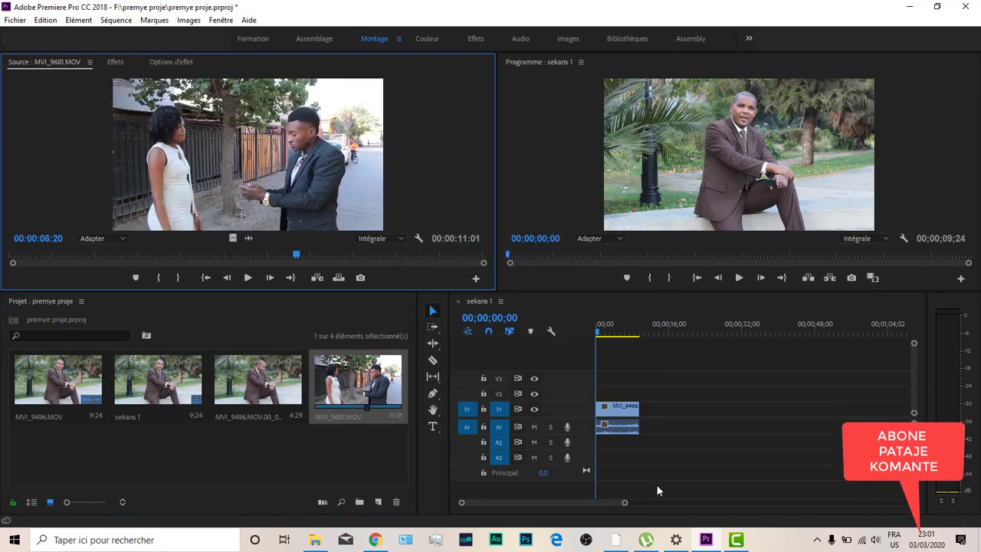
pyautogui.click(613, 406)
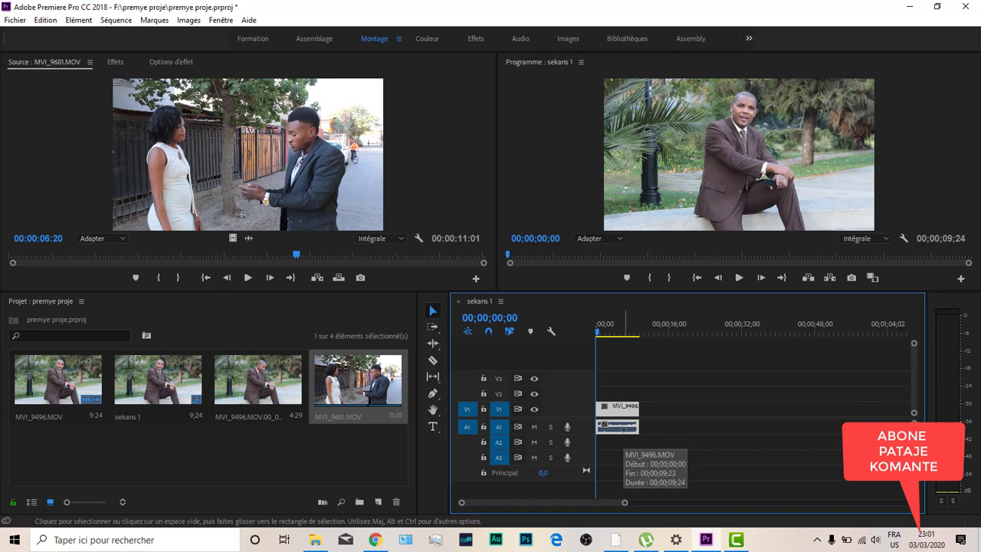
pyautogui.press('Delete')
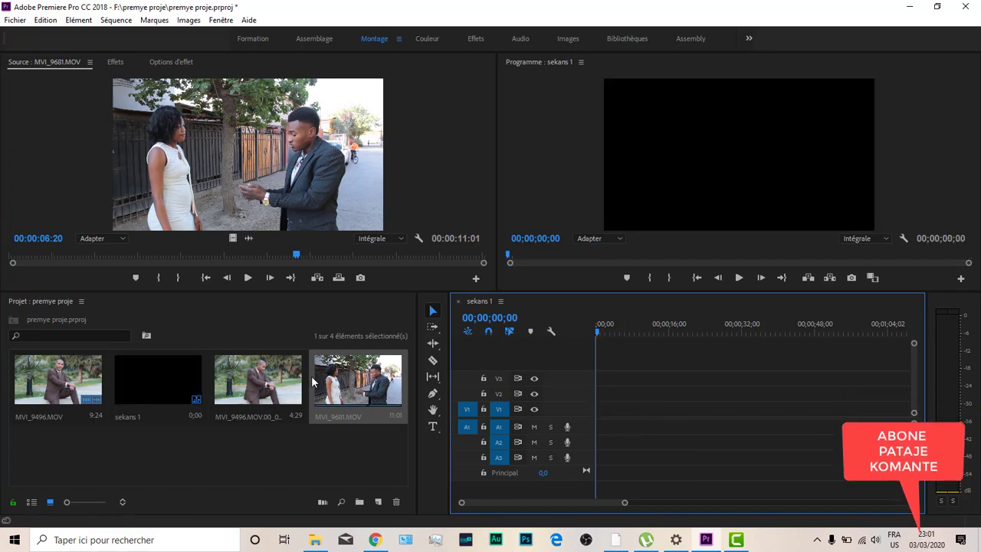
# Enlarge the monitor area, play MVI_9681.MOV from its beginning and mark an In point during playback, just after 00:00:03:11.
pyautogui.click(341, 375)
pyautogui.click(267, 288)
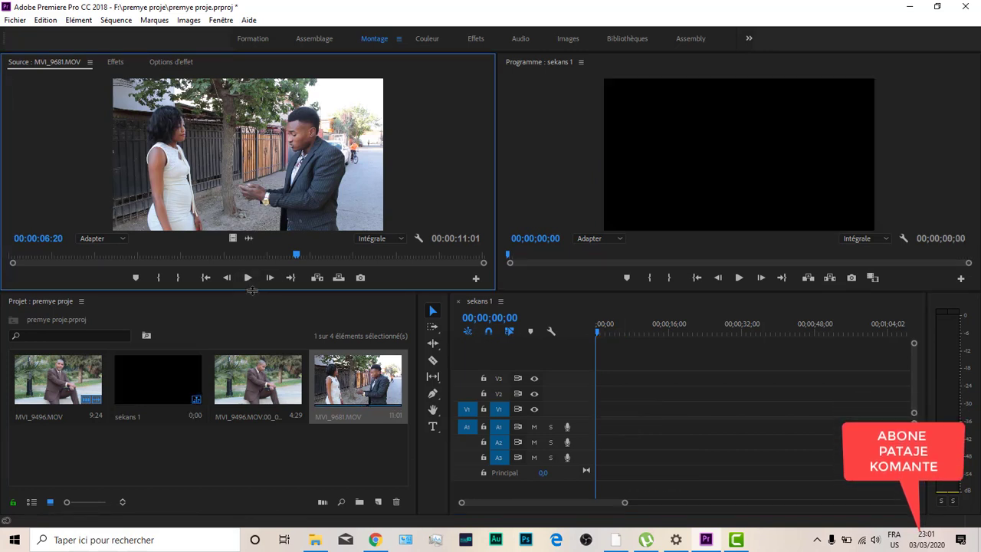
pyautogui.moveTo(253, 291); pyautogui.dragTo(249, 393)
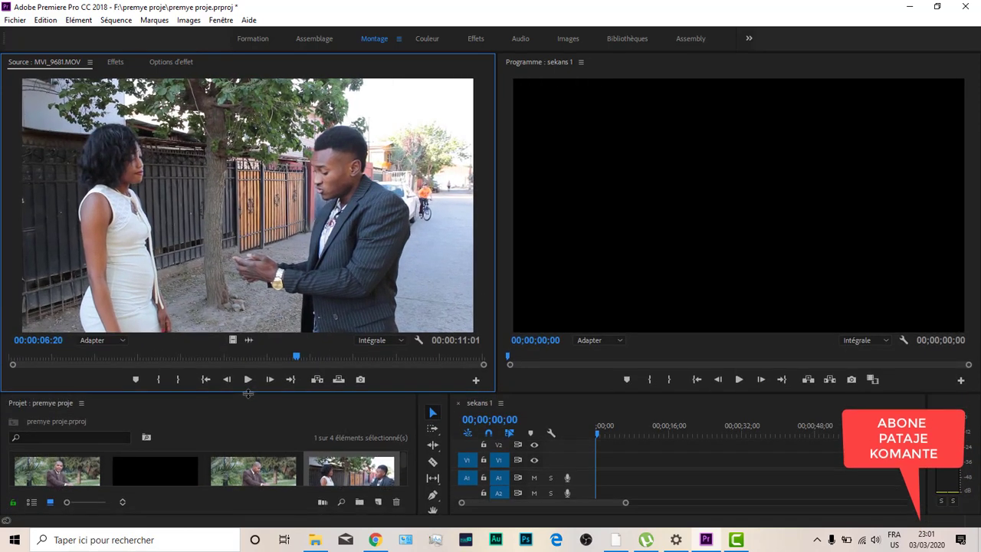
pyautogui.click(207, 380)
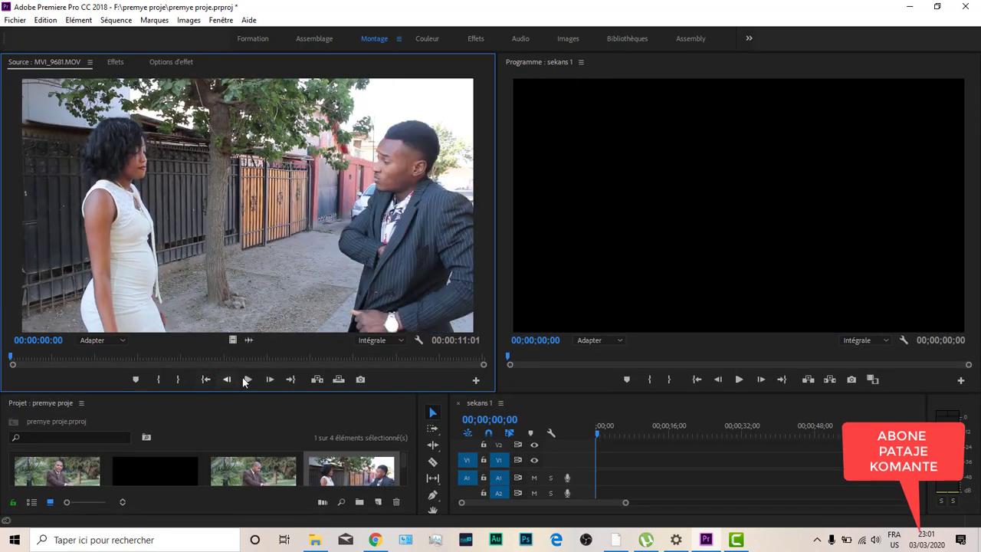
pyautogui.click(247, 380)
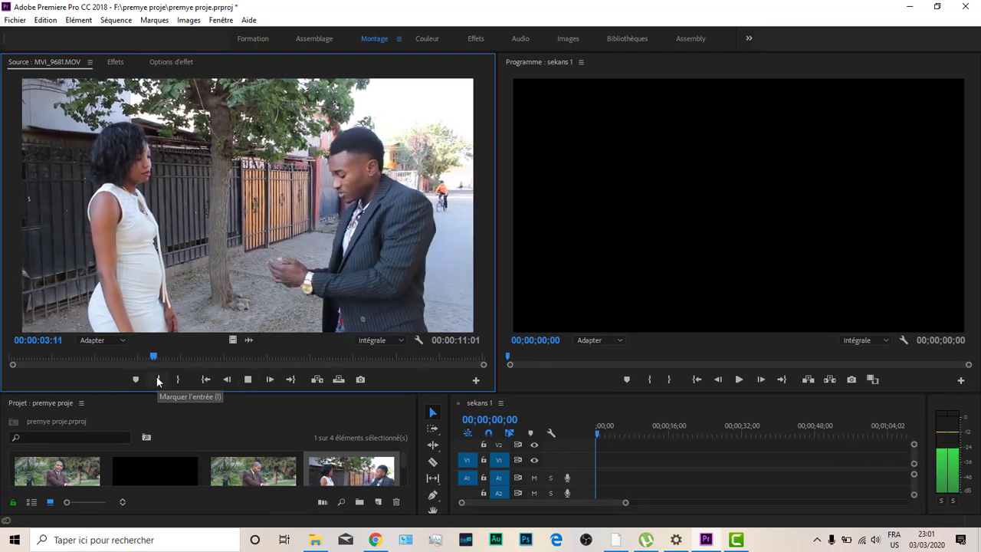
pyautogui.click(159, 380)
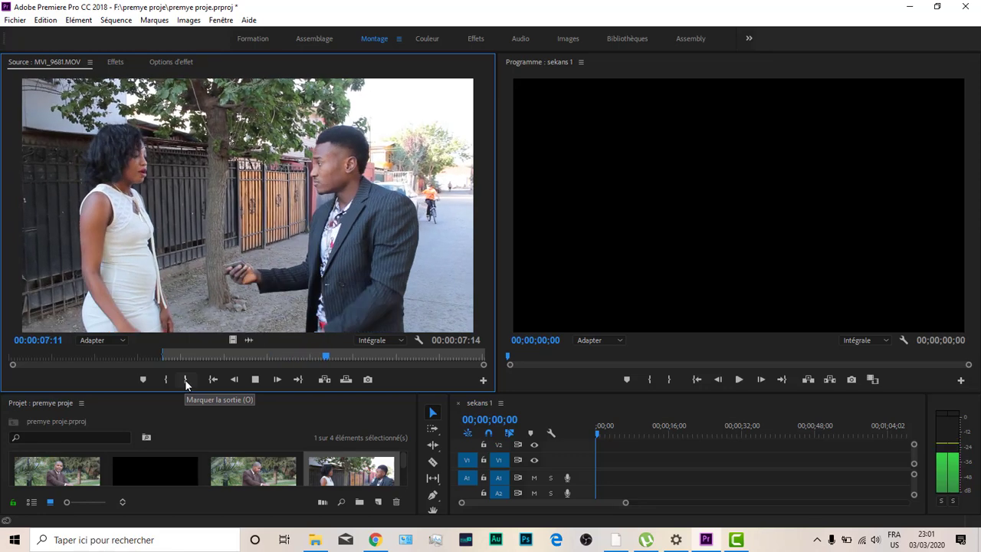
# Mark an Out point during playback just after 00:00:07:11 in MVI_9681.MOV and replay the range from its In point.
pyautogui.click(185, 380)
pyautogui.click(256, 379)
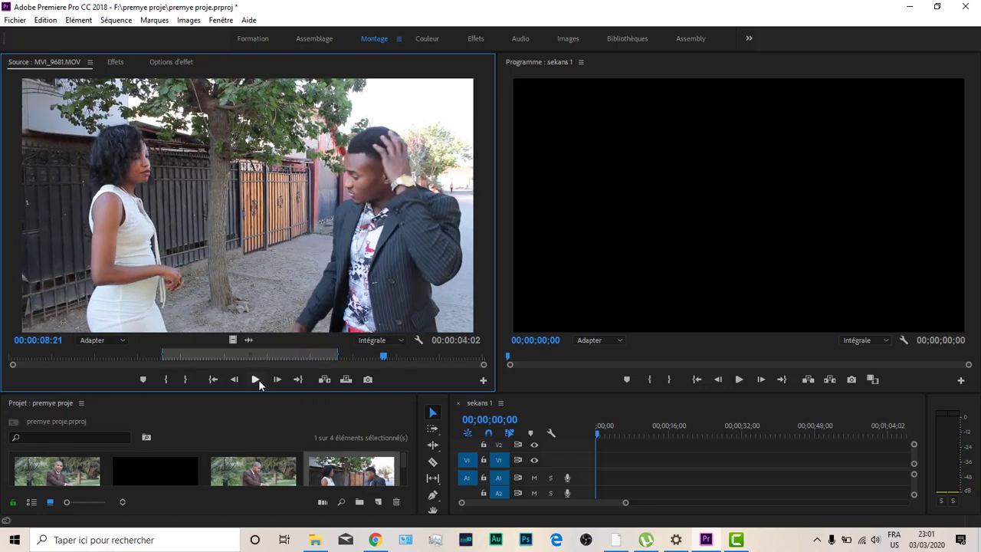
pyautogui.click(212, 380)
pyautogui.press('space')
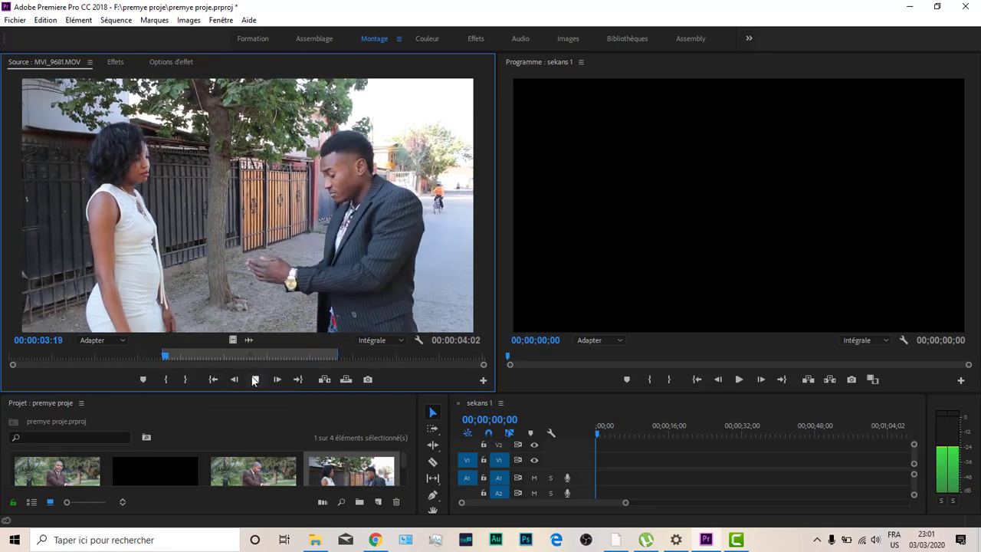
pyautogui.click(213, 380)
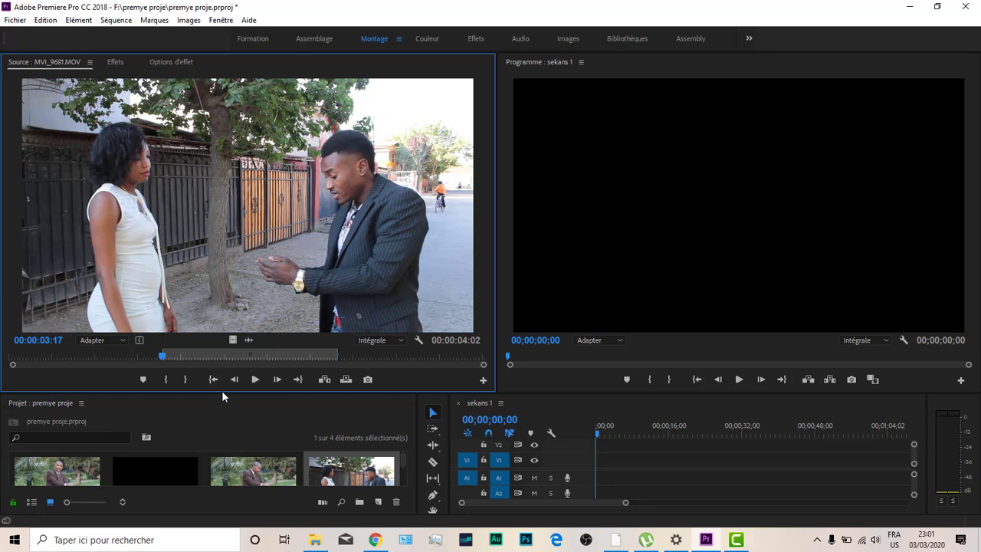
# Enlarge the monitor area, replay the start of the marked MVI_9681.MOV range and return to its In point.
pyautogui.moveTo(222, 390); pyautogui.dragTo(223, 327)
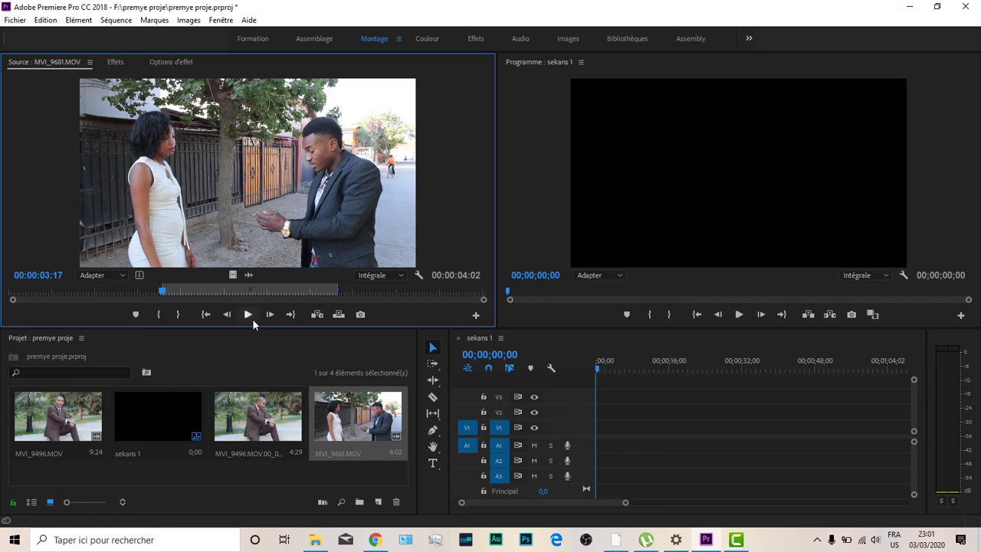
pyautogui.moveTo(254, 328); pyautogui.dragTo(260, 417)
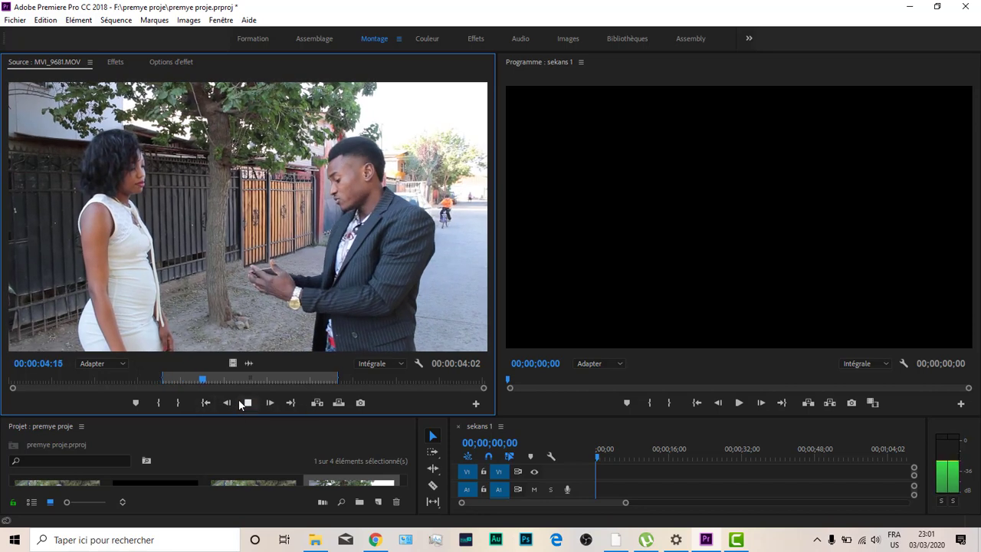
pyautogui.click(207, 402)
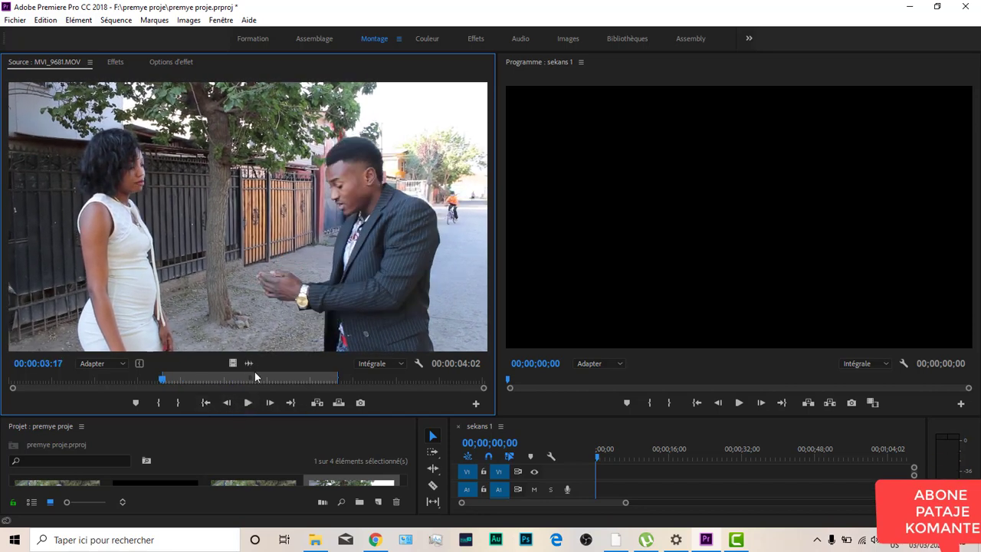
# Display the audio waveform of MVI_9681.MOV and move the In point to 00:00:03:06, just before the speech begins.
pyautogui.click(248, 363)
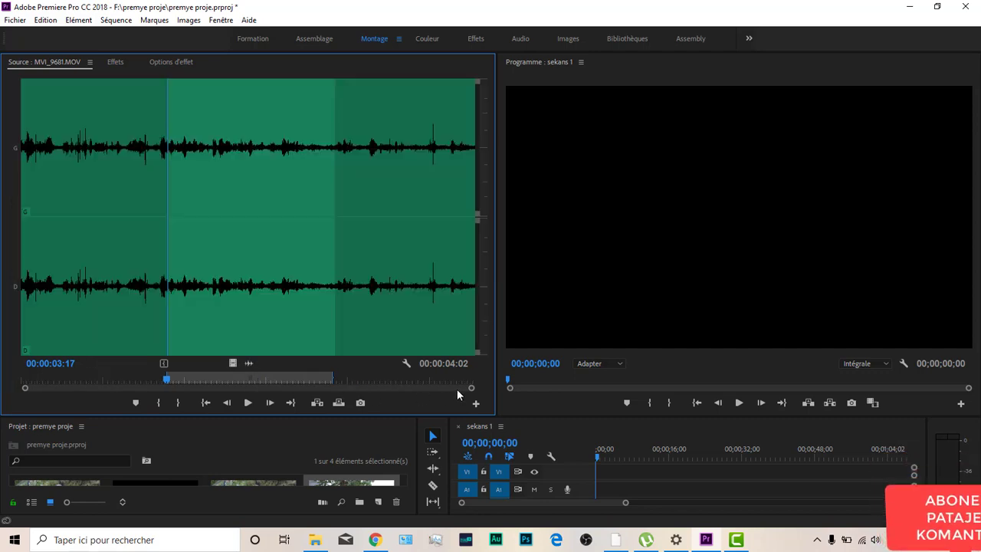
pyautogui.moveTo(471, 390); pyautogui.dragTo(369, 403)
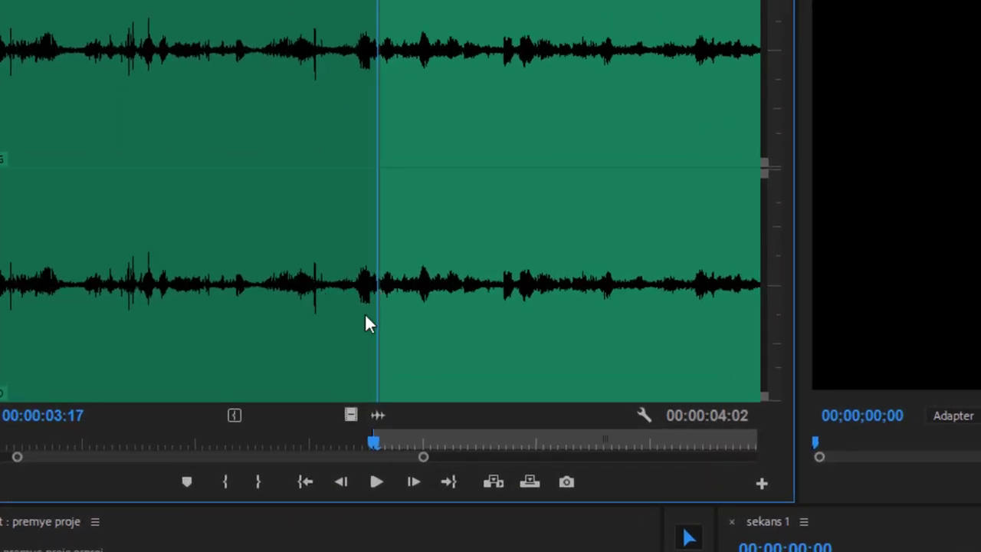
pyautogui.click(336, 301)
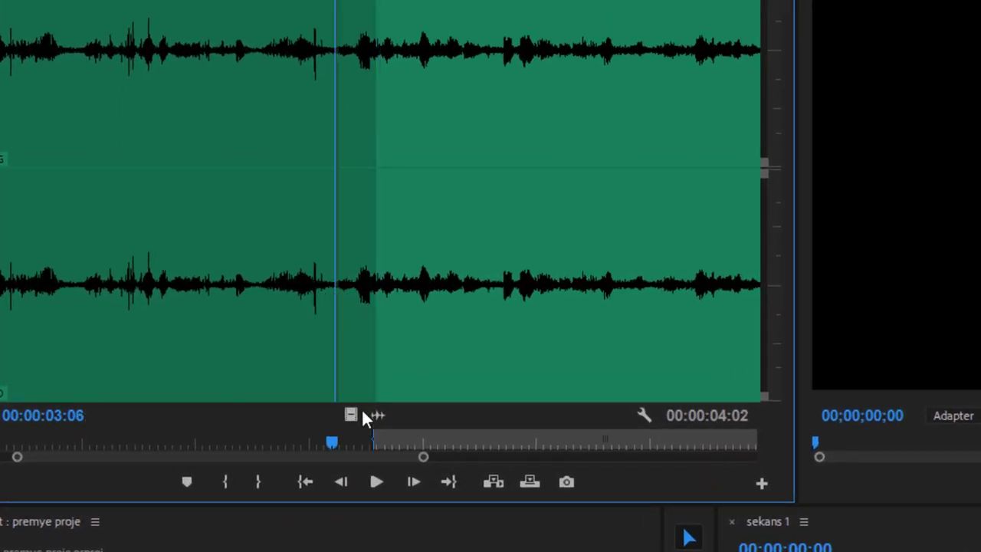
pyautogui.click(227, 481)
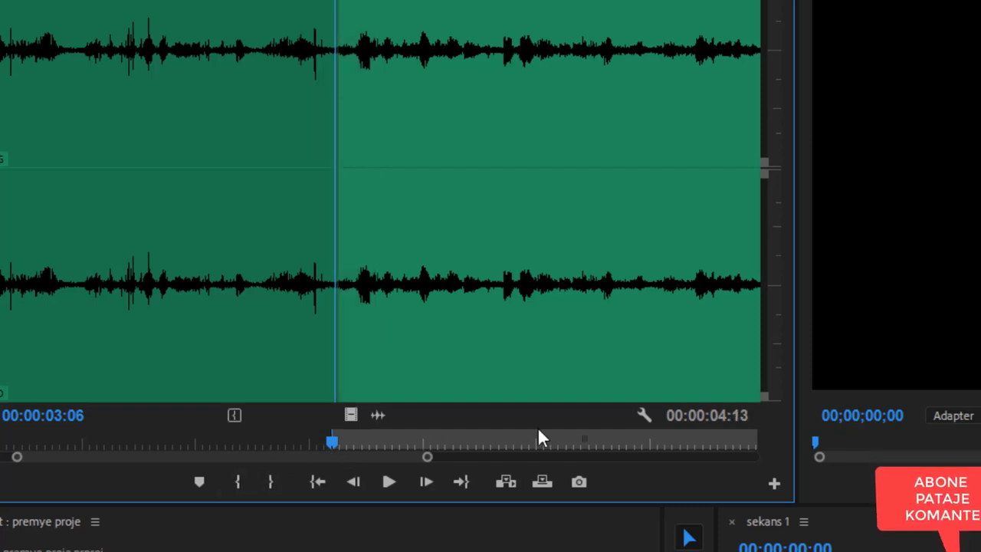
# Switch the source monitor back to the video image and play MVI_9681.MOV from the new In point.
pyautogui.click(351, 416)
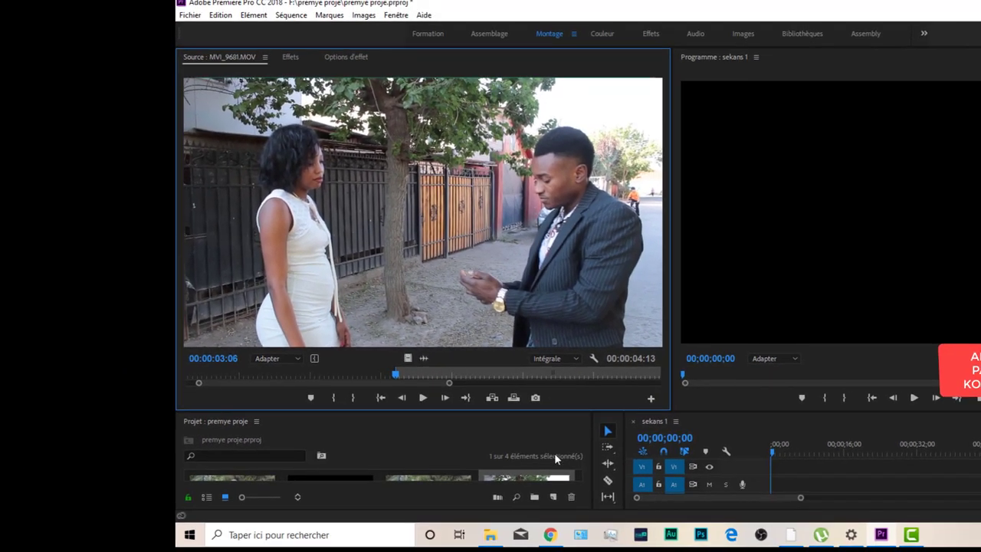
pyautogui.click(422, 398)
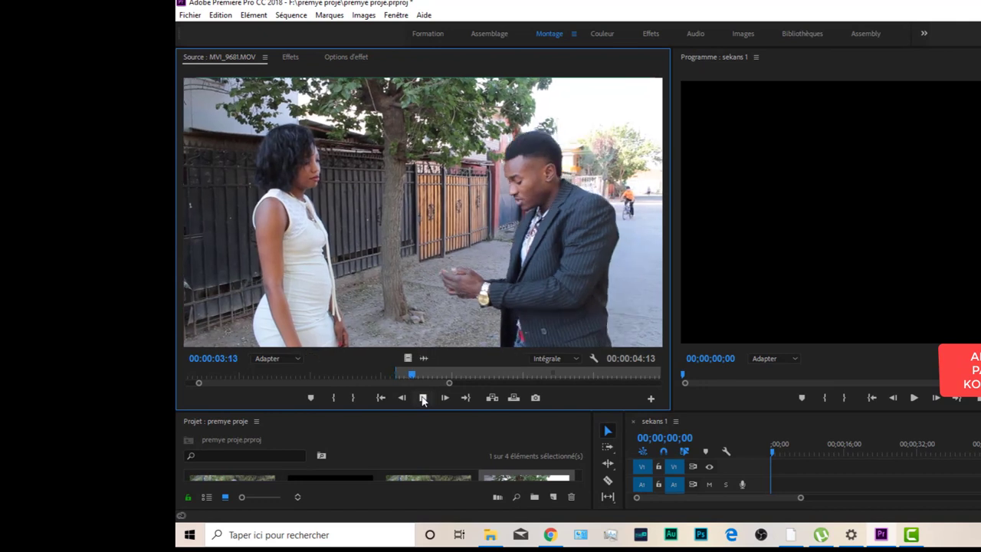
pyautogui.click(383, 400)
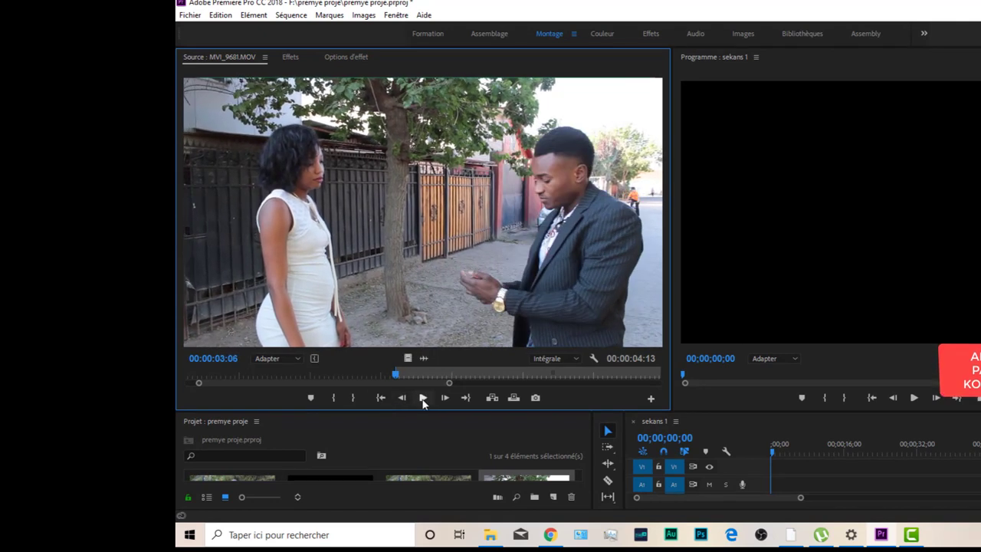
pyautogui.click(421, 399)
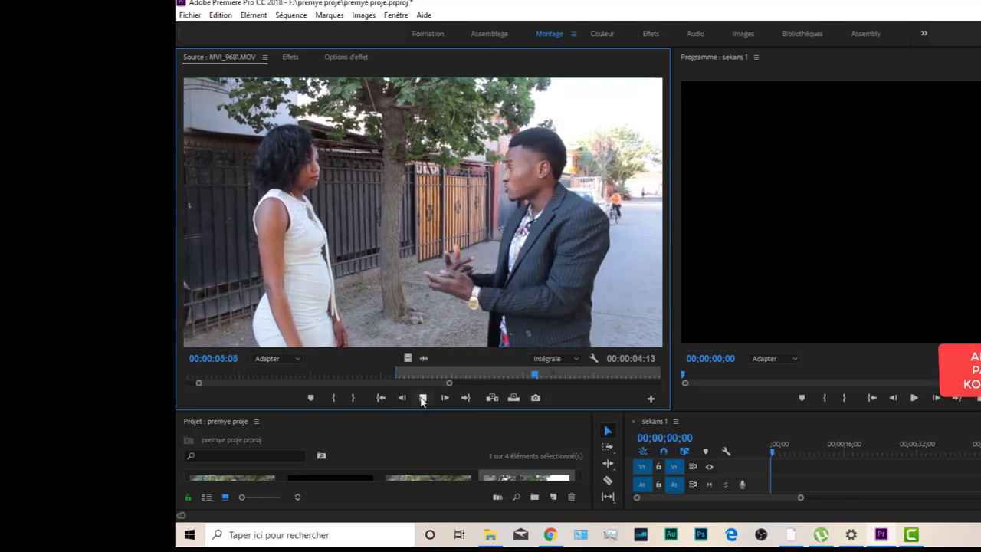
pyautogui.click(423, 397)
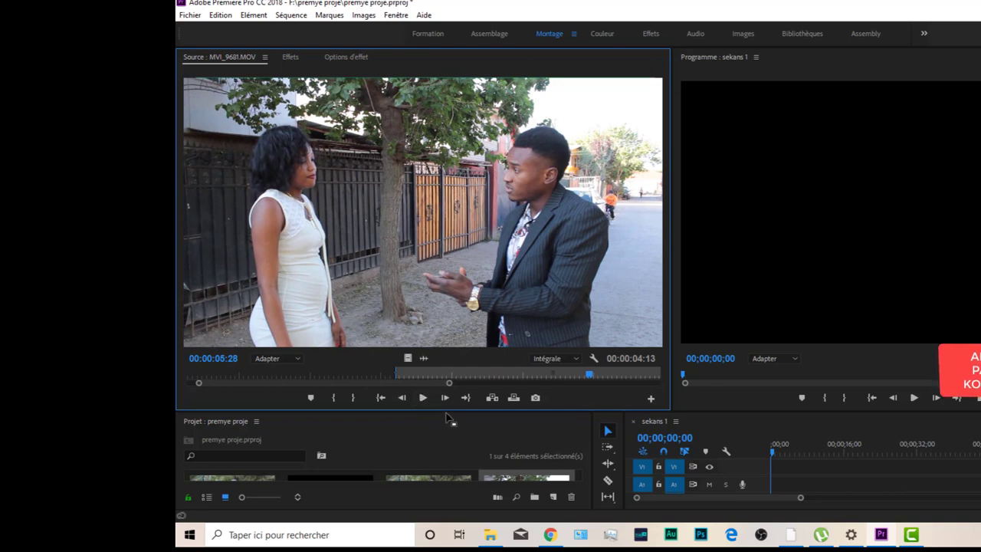
# Replay the MVI_9681.MOV range from its In point and set the Out point at 00:00:06:08.
pyautogui.moveTo(446, 411); pyautogui.dragTo(416, 396)
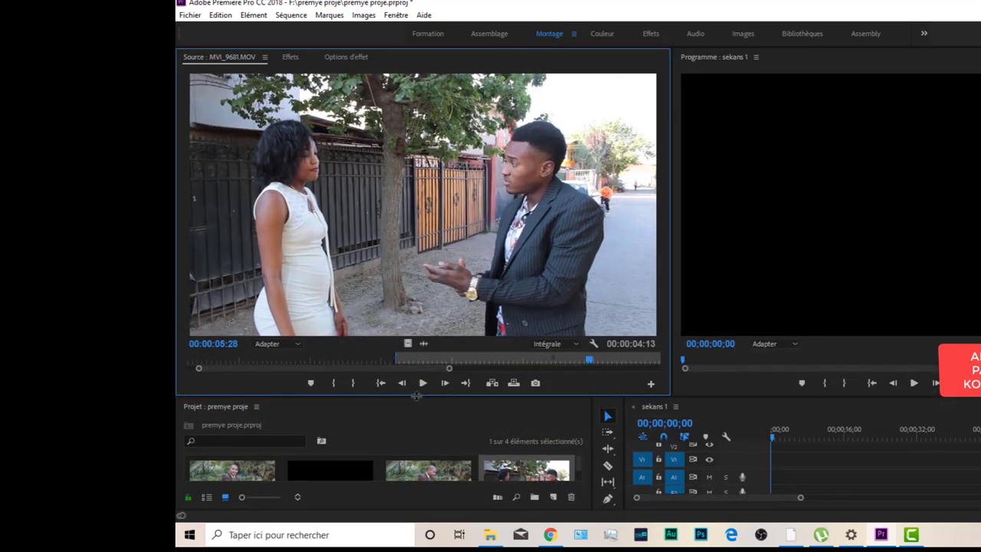
pyautogui.click(383, 383)
pyautogui.click(422, 382)
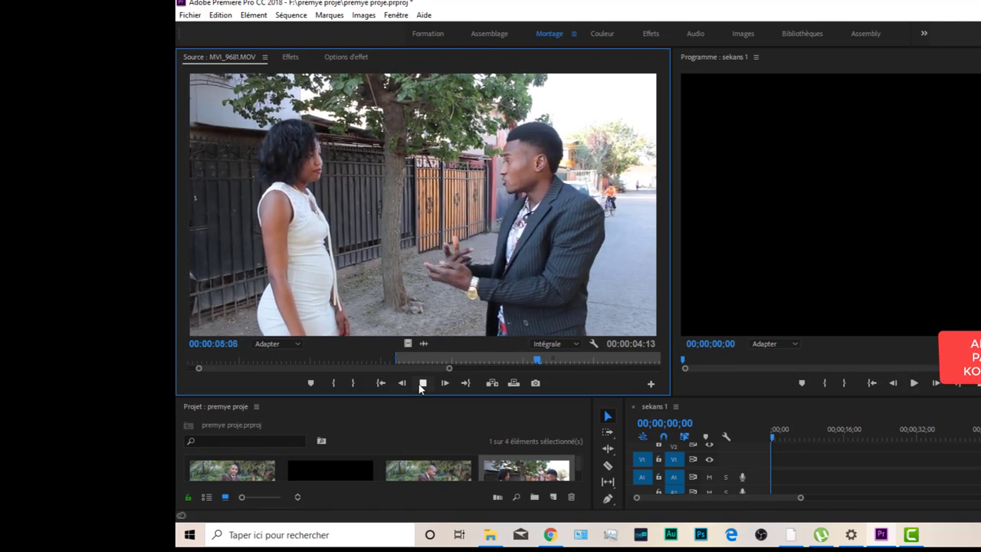
pyautogui.click(421, 384)
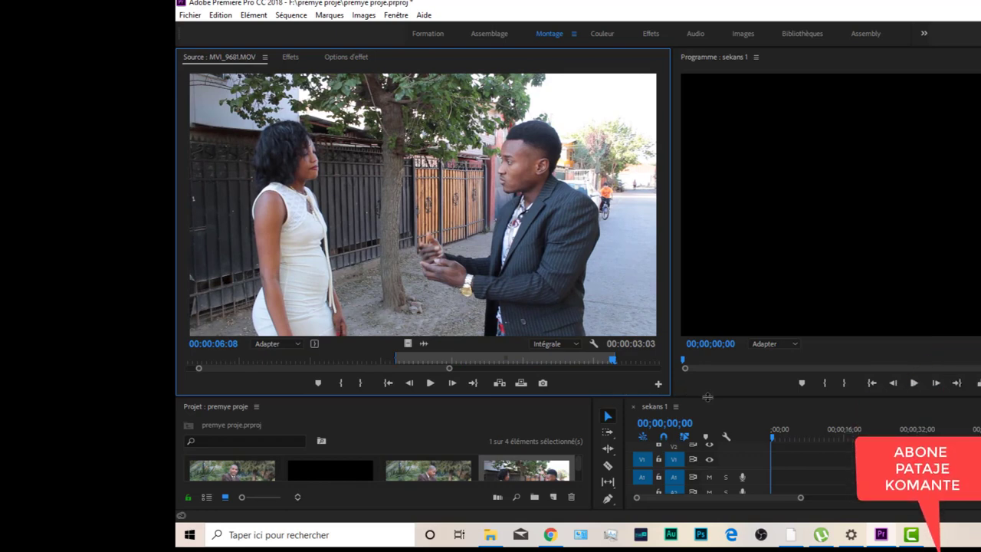
# Place the marked MVI_9681.MOV range at the start of sekans 1, video only on V1 and audio only on A1.
pyautogui.moveTo(707, 396); pyautogui.dragTo(708, 275)
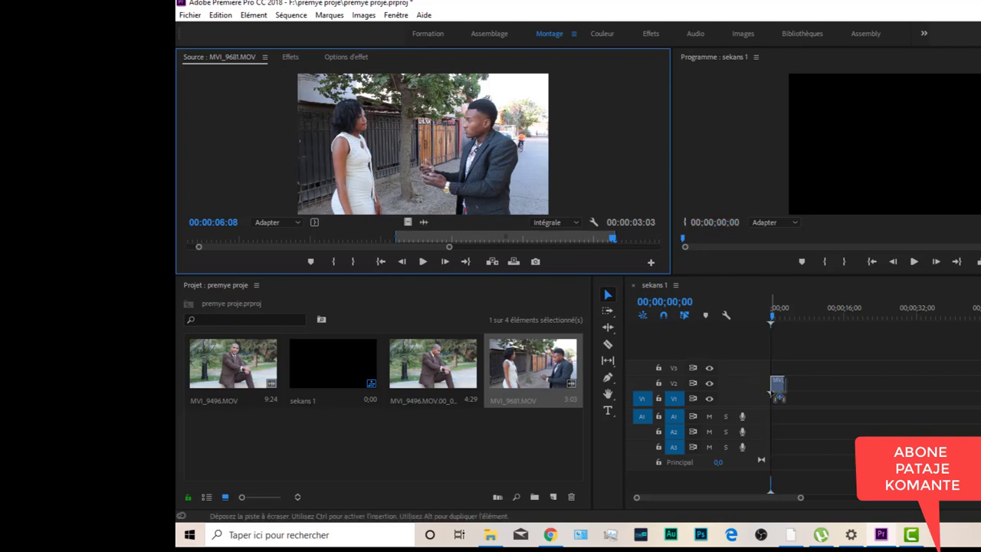
pyautogui.moveTo(777, 394); pyautogui.dragTo(778, 404)
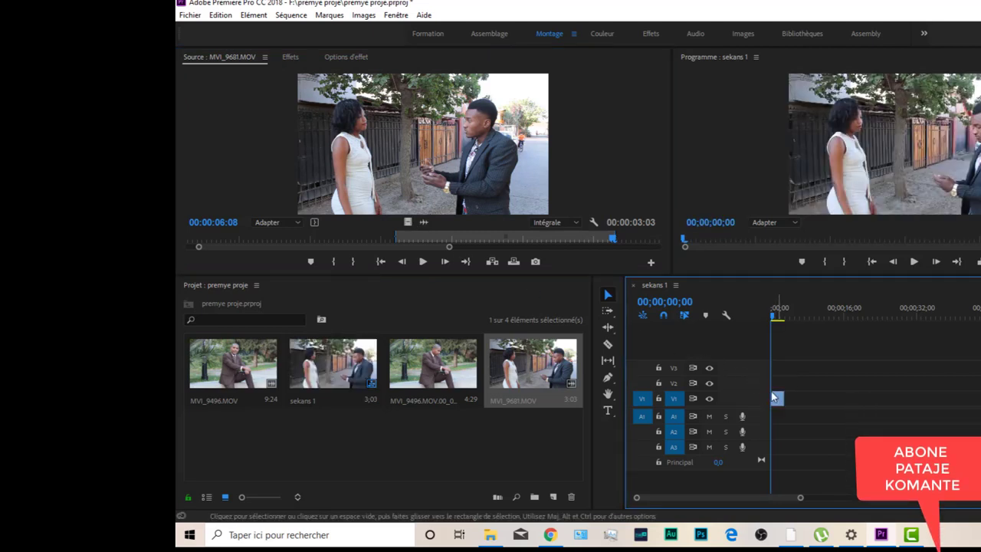
pyautogui.moveTo(425, 221); pyautogui.dragTo(779, 422)
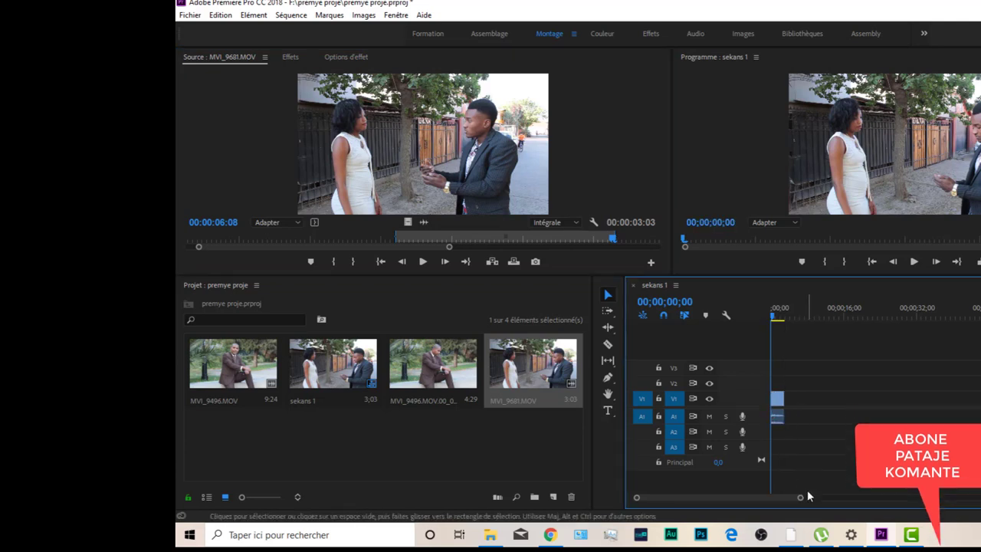
# Zoom in on the timeline clips, enlarge the monitor area and play sekans 1 from start to end, returning to its start.
pyautogui.moveTo(790, 498); pyautogui.dragTo(688, 498)
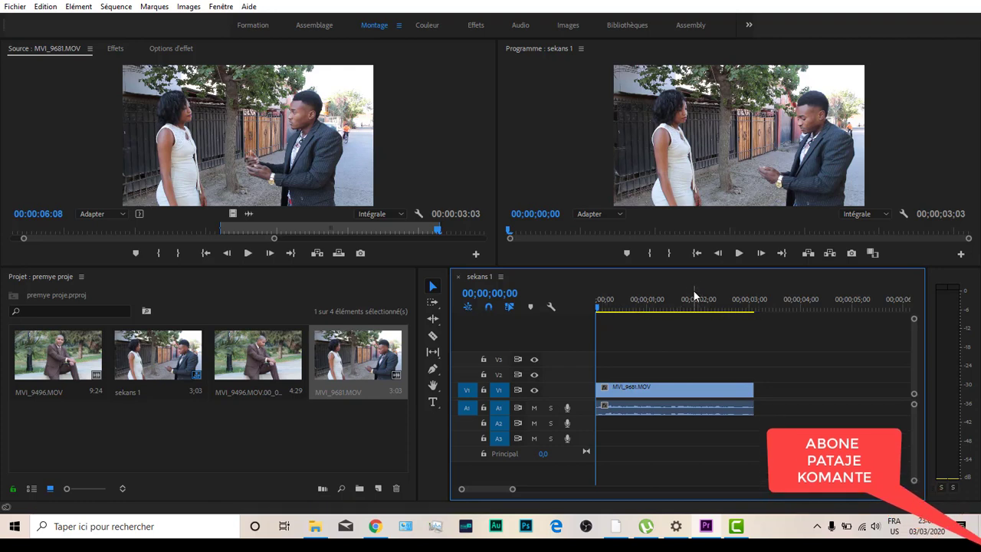
pyautogui.moveTo(683, 266); pyautogui.dragTo(686, 353)
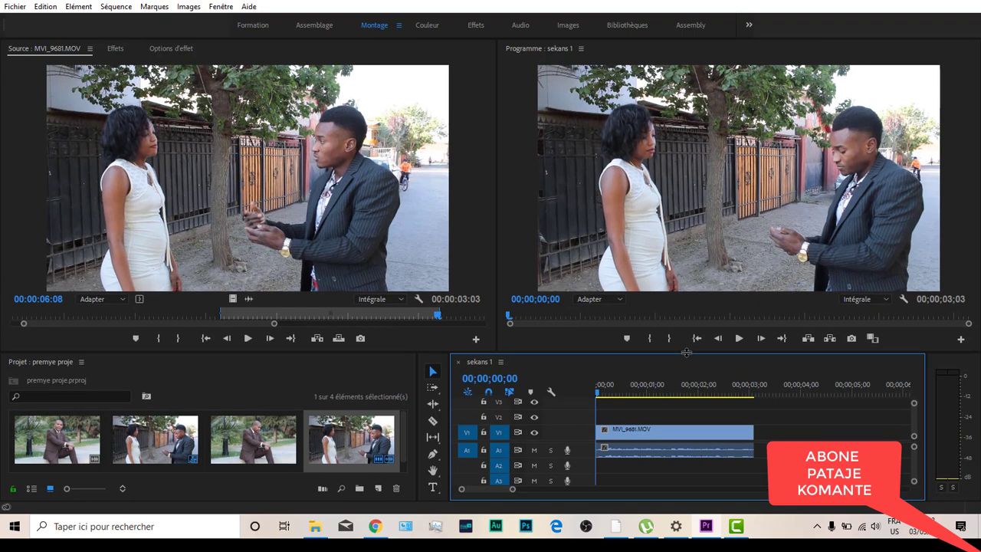
pyautogui.click(739, 339)
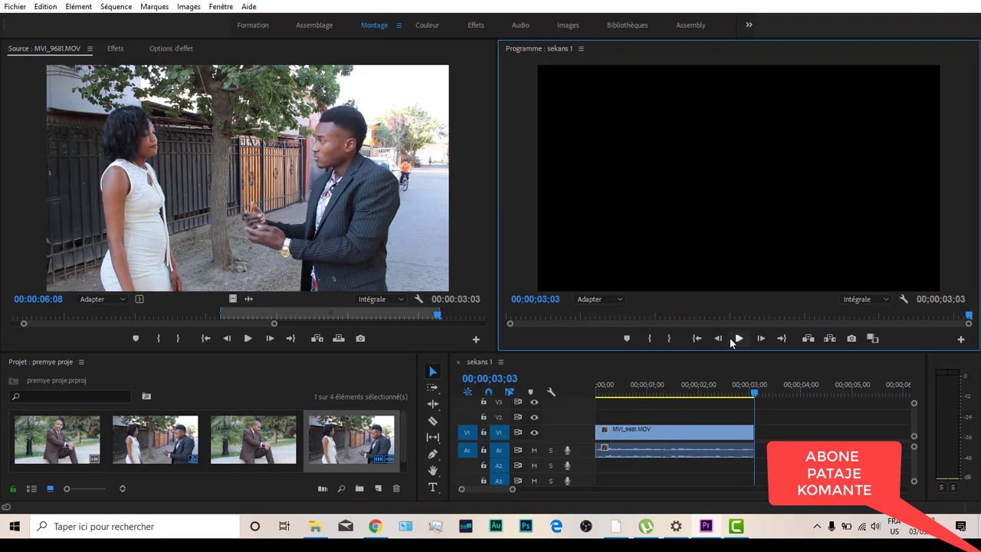
pyautogui.click(697, 338)
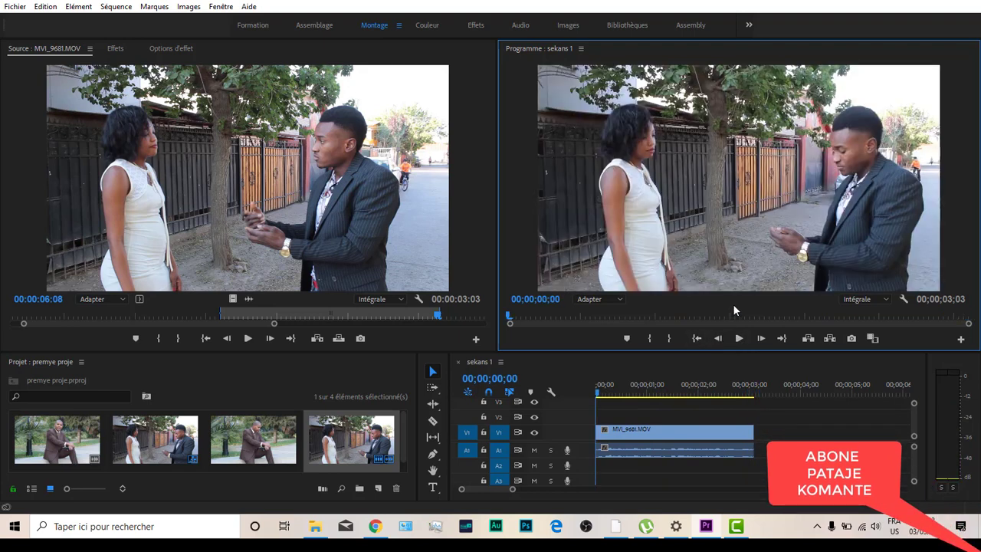
# Shift the A1 audio clip about 5 frames later than its video and play the sequence from the start to check synchronization.
pyautogui.moveTo(650, 449); pyautogui.dragTo(661, 452)
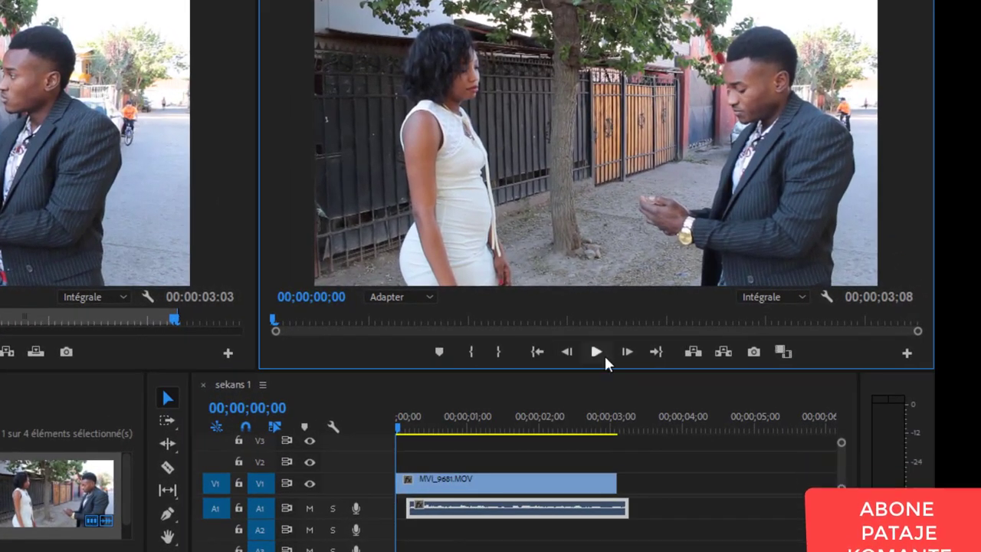
pyautogui.click(740, 339)
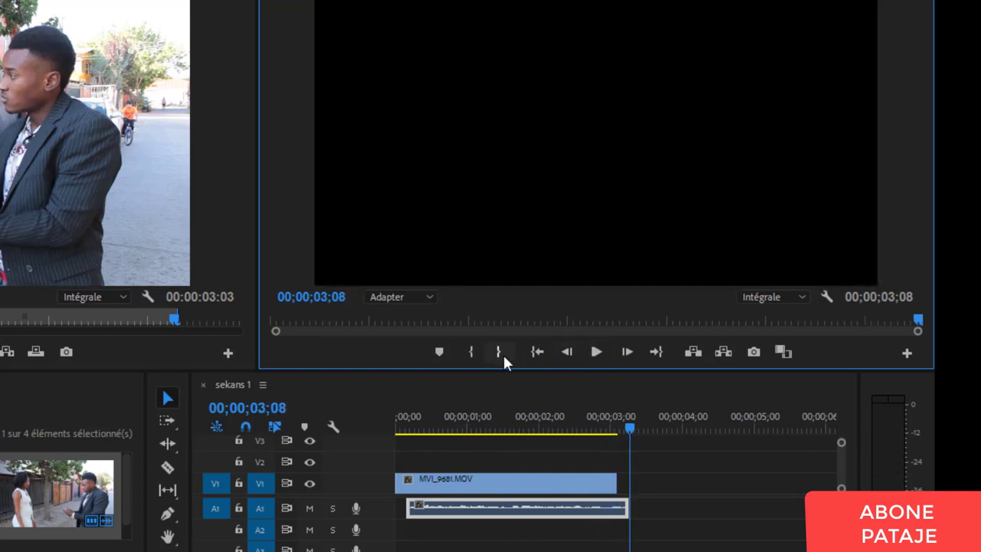
pyautogui.click(536, 351)
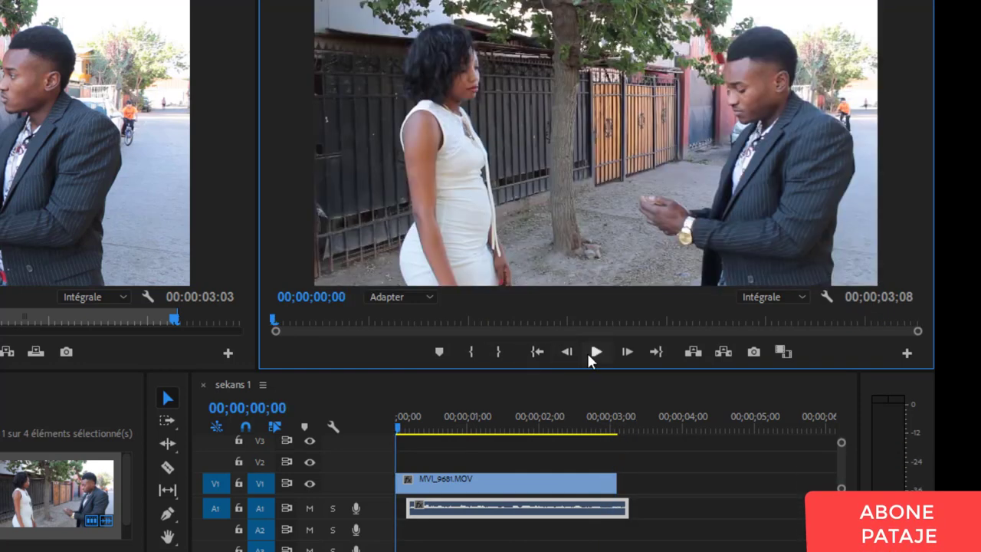
pyautogui.click(588, 353)
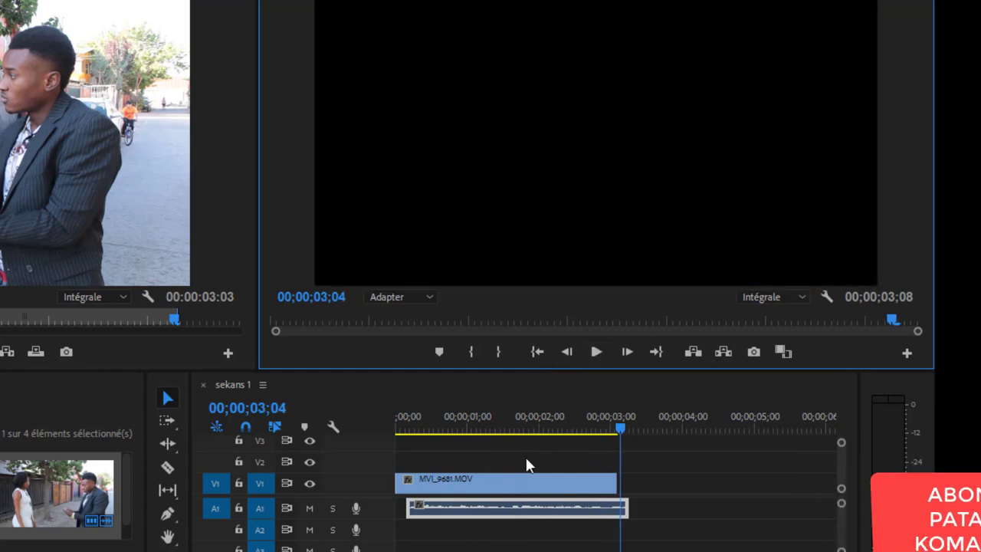
# Shift the A1 audio clip further so it ends at about 00;00;03;22, play the sequence and return to its start.
pyautogui.moveTo(448, 507); pyautogui.dragTo(483, 507)
pyautogui.click(591, 353)
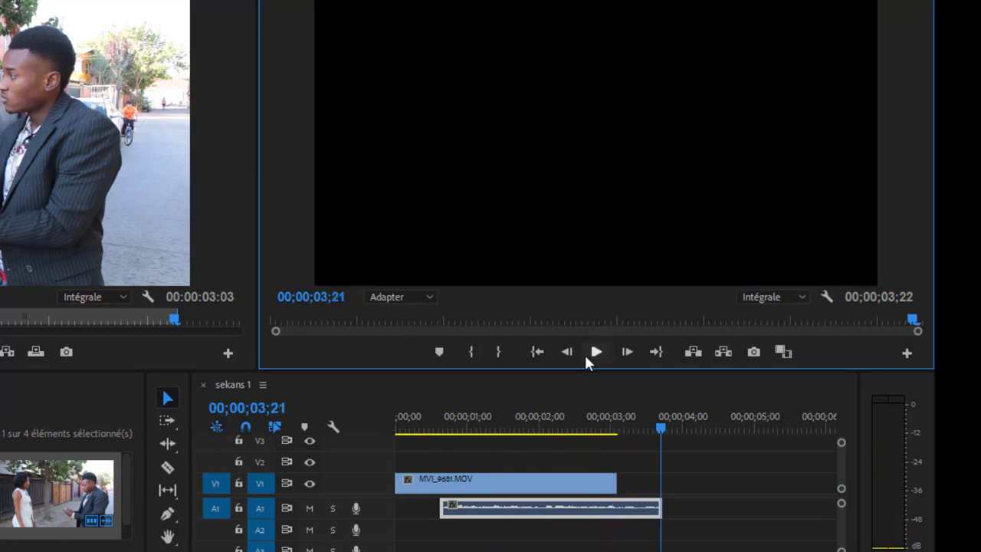
pyautogui.click(532, 356)
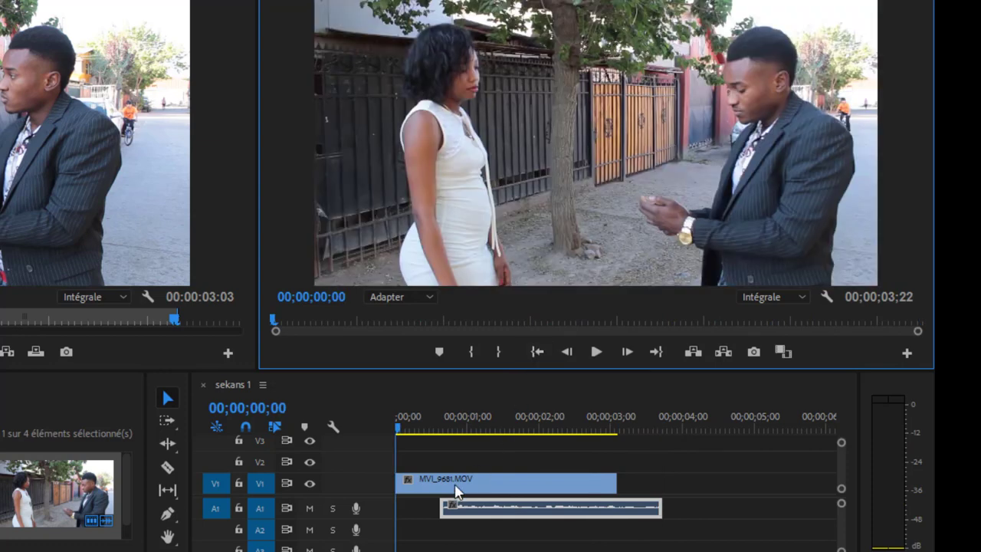
# Zoom the sekans 1 timeline far out and back in around the offset MVI_9681.MOV video and audio clips.
pyautogui.press('-')
pyautogui.press('-')
pyautogui.press('-')
pyautogui.press('-')
pyautogui.press('-')
pyautogui.press('-')
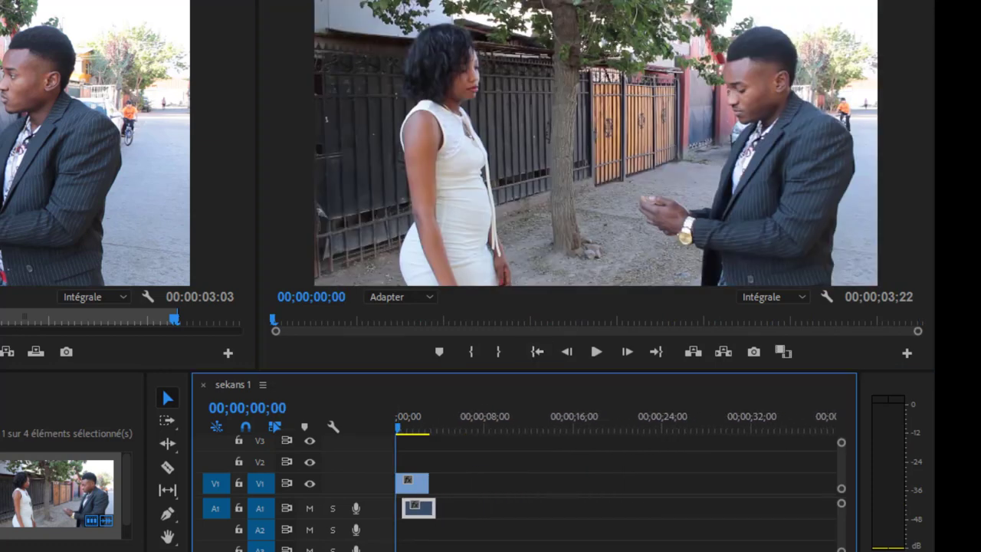
pyautogui.press('-')
pyautogui.press('-')
pyautogui.press('-')
pyautogui.press('-')
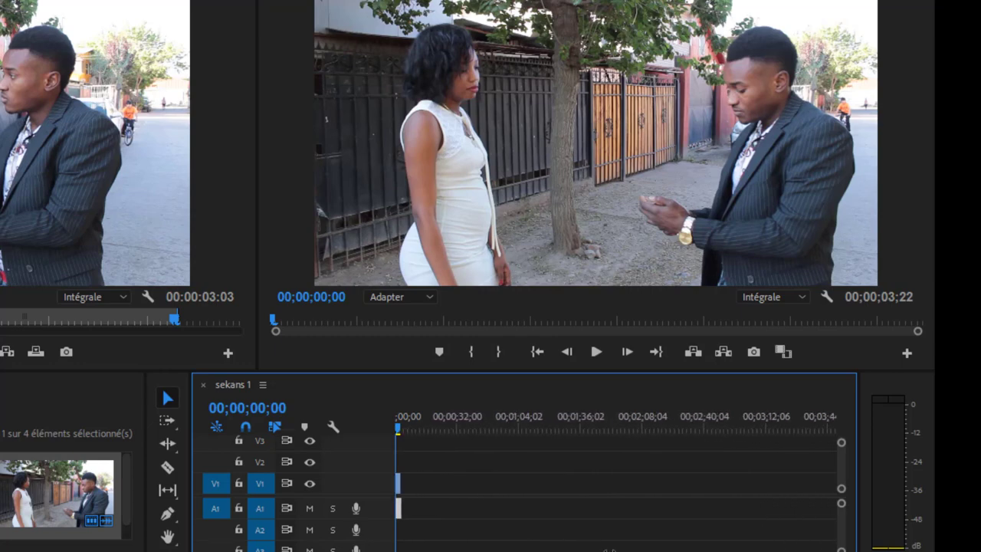
pyautogui.moveTo(697, 549); pyautogui.dragTo(492, 548)
pyautogui.press('-')
pyautogui.press('-')
pyautogui.press('-')
pyautogui.press('-')
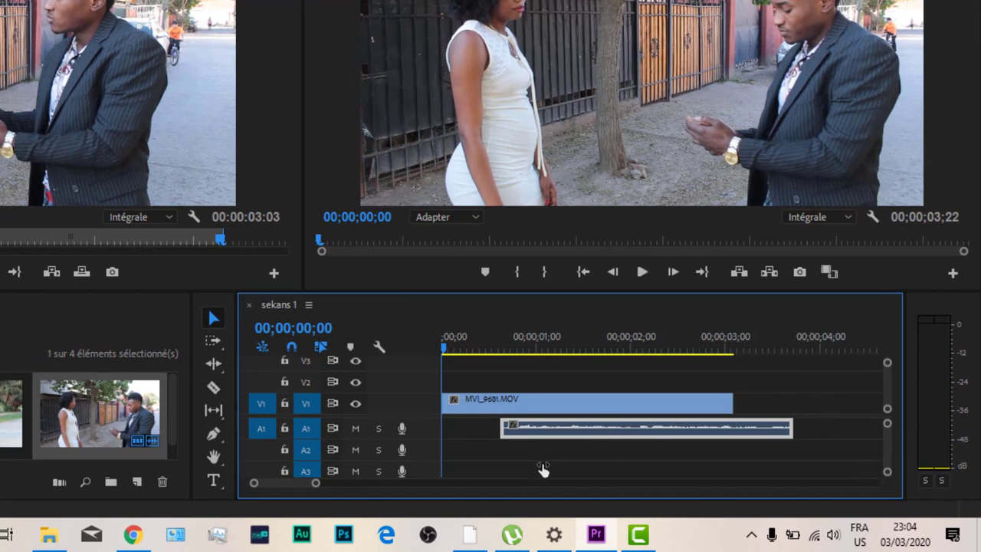